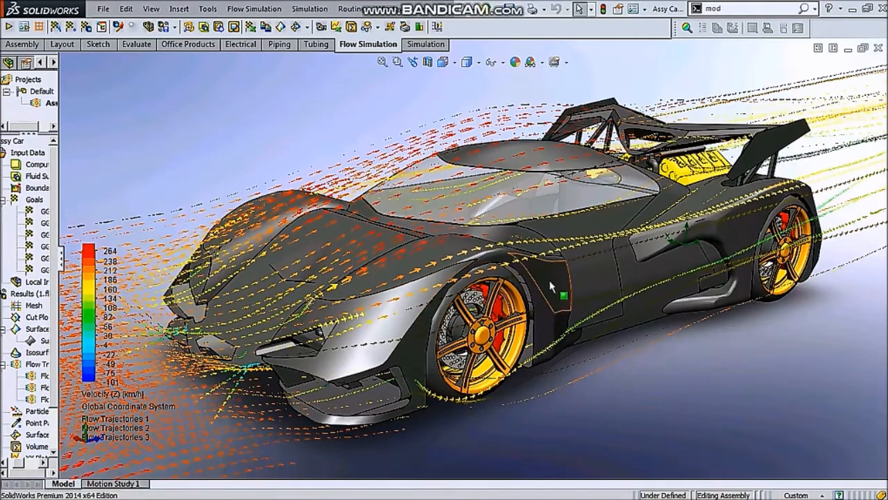
# Examine the flow trajectories around the car from the side, rear and front.
pyautogui.moveTo(639, 375); pyautogui.dragTo(489, 375, button='middle')
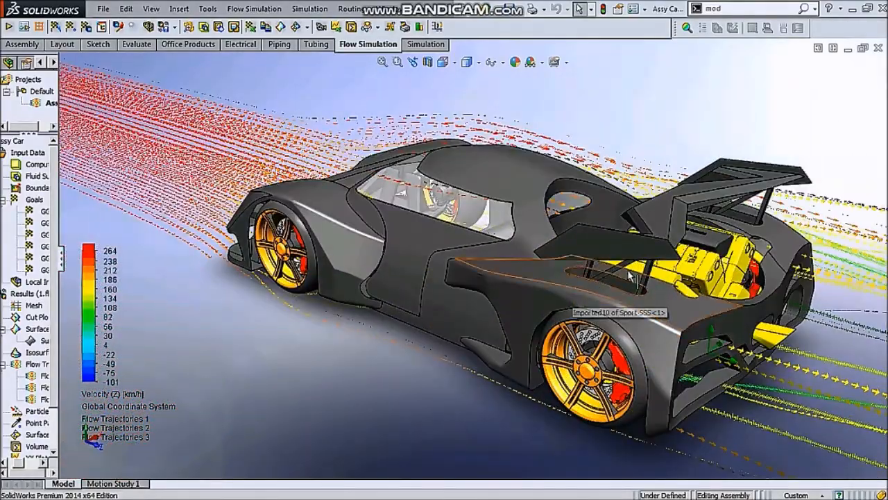
pyautogui.moveTo(565, 276); pyautogui.dragTo(587, 280, button='middle')
pyautogui.scroll(4, 587, 279)
pyautogui.scroll(-2, 300, 263)
pyautogui.moveTo(300, 263); pyautogui.dragTo(427, 196, button='middle')
pyautogui.scroll(3, 587, 222)
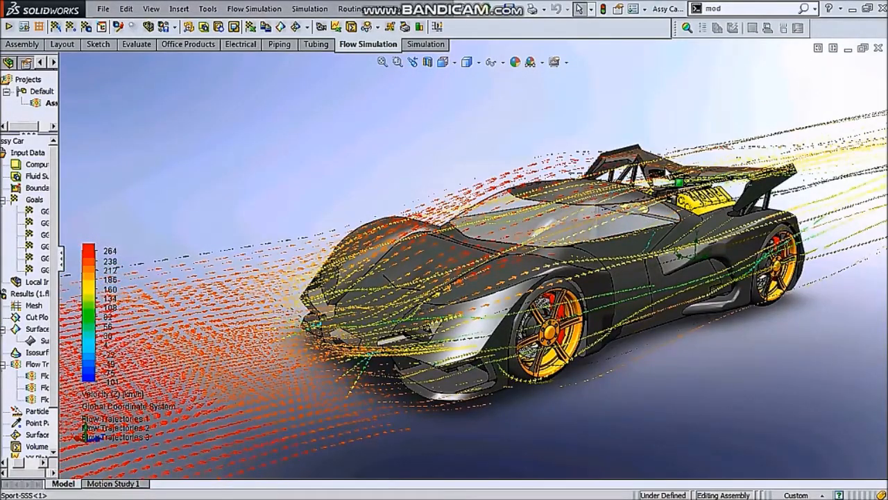
# Switch the command toolbar to large buttons with text and widen the project tree to show full item names.
pyautogui.rightClick(510, 33)
pyautogui.click(517, 32)
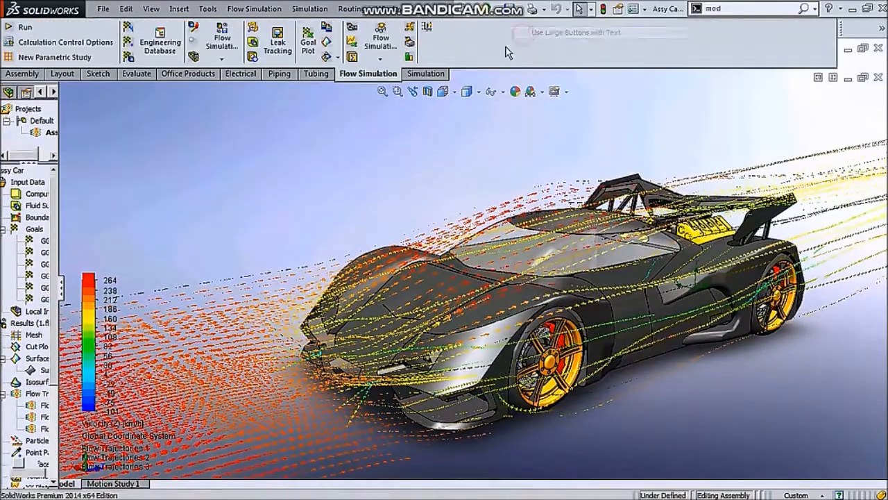
pyautogui.moveTo(59, 253); pyautogui.dragTo(123, 248)
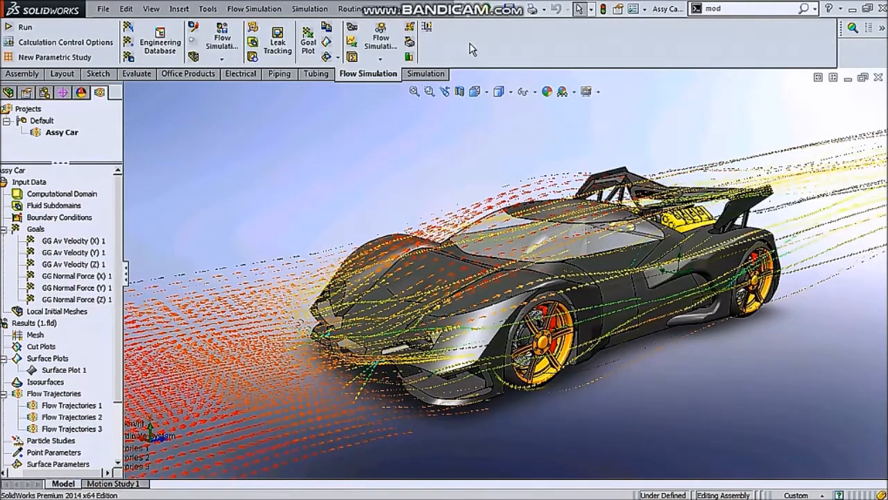
# Check the activation and start-up settings of SolidWorks Flow Simulation 2014 in the add-ins list, leaving without changes.
pyautogui.click(643, 9)
pyautogui.click(656, 51)
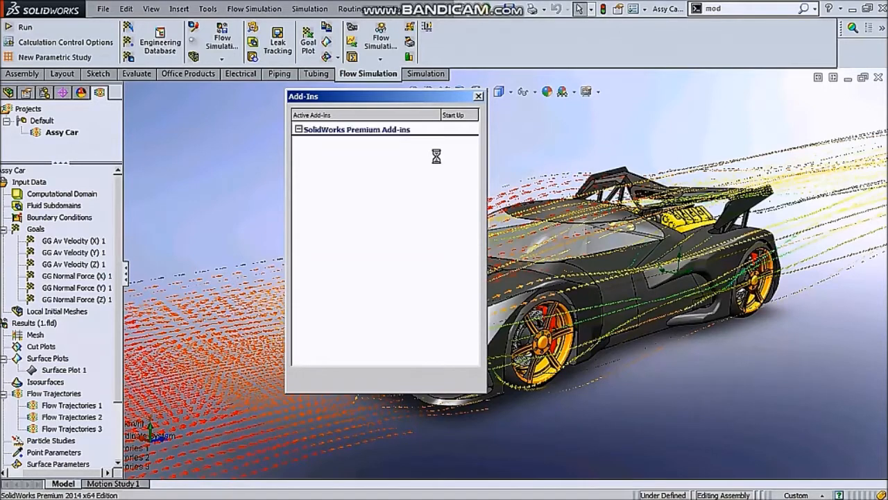
pyautogui.scroll(-1, 438, 159)
pyautogui.scroll(-2, 437, 161)
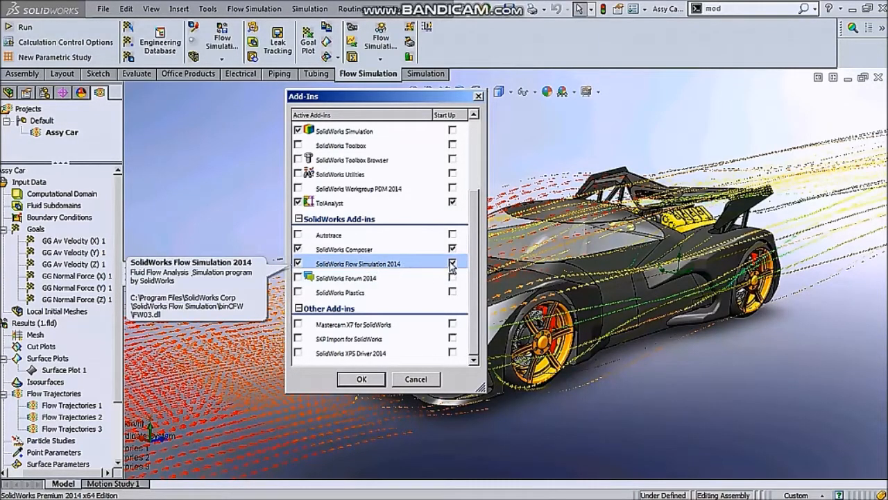
pyautogui.click(415, 379)
pyautogui.moveTo(468, 271); pyautogui.dragTo(436, 183, button='middle')
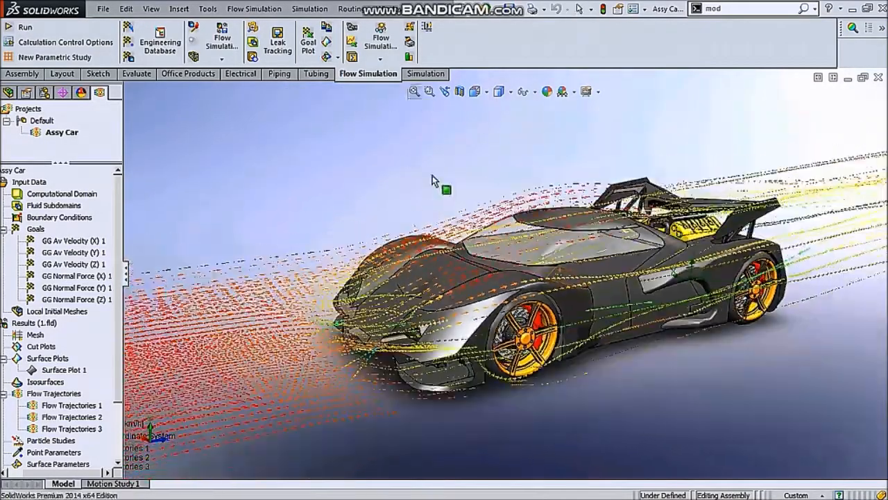
pyautogui.click(316, 74)
pyautogui.click(362, 74)
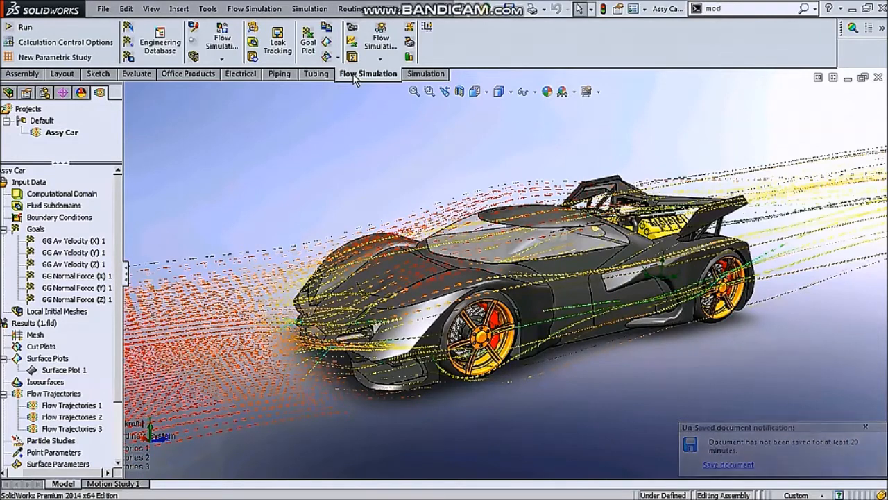
pyautogui.rightClick(23, 111)
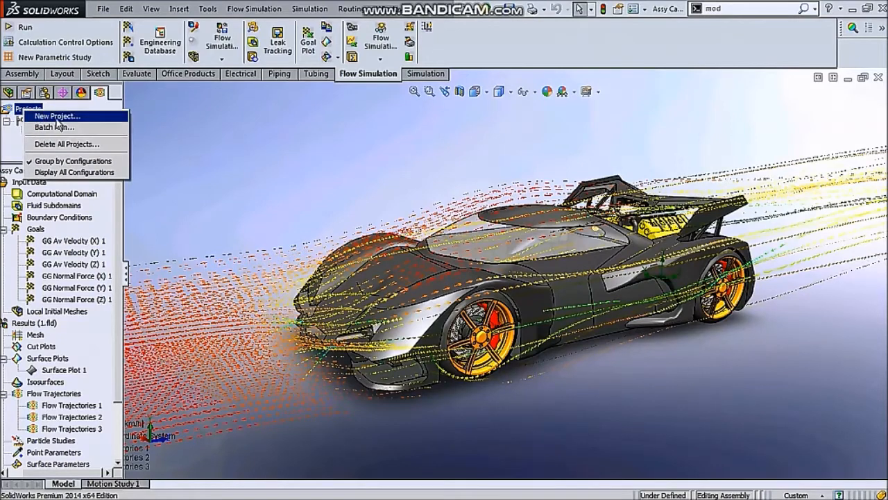
pyautogui.click(183, 147)
pyautogui.rightClick(10, 173)
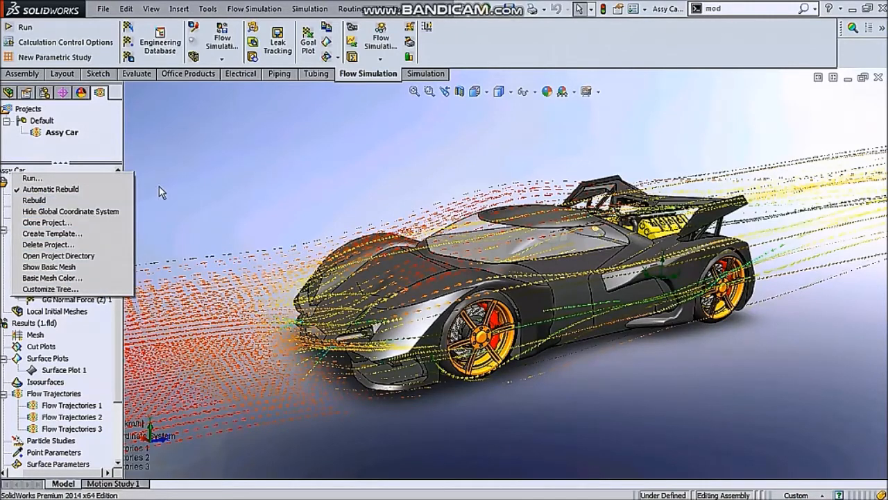
pyautogui.click(186, 223)
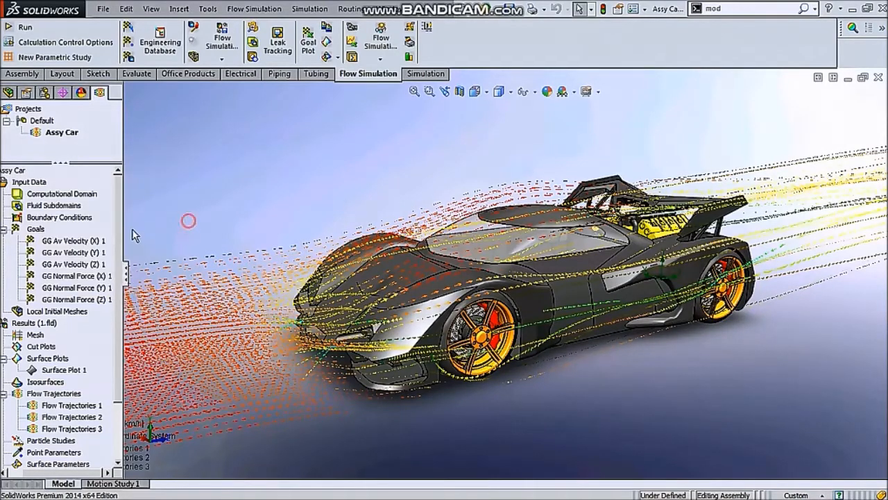
# Open the general settings of the Assy Car project's input data and move the dialog clear of the car's rear.
pyautogui.click(65, 475)
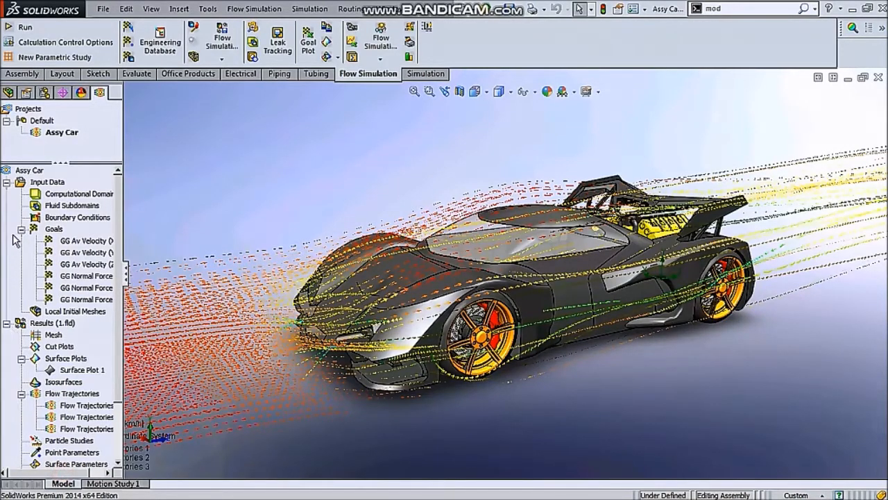
pyautogui.rightClick(37, 184)
pyautogui.click(138, 202)
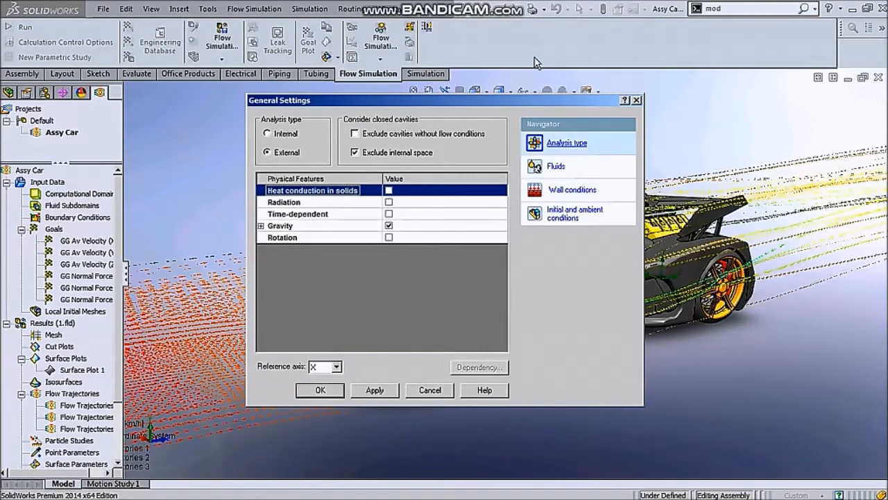
pyautogui.moveTo(541, 100); pyautogui.dragTo(808, 143)
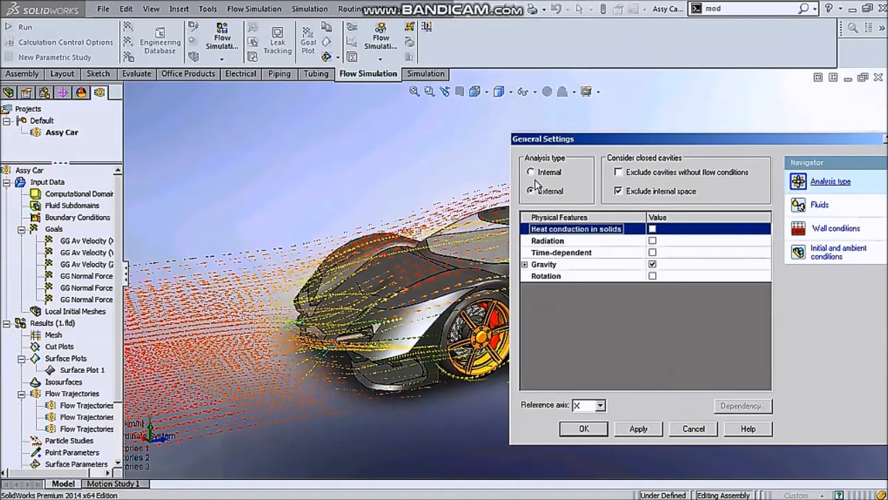
pyautogui.moveTo(668, 141); pyautogui.dragTo(225, 155)
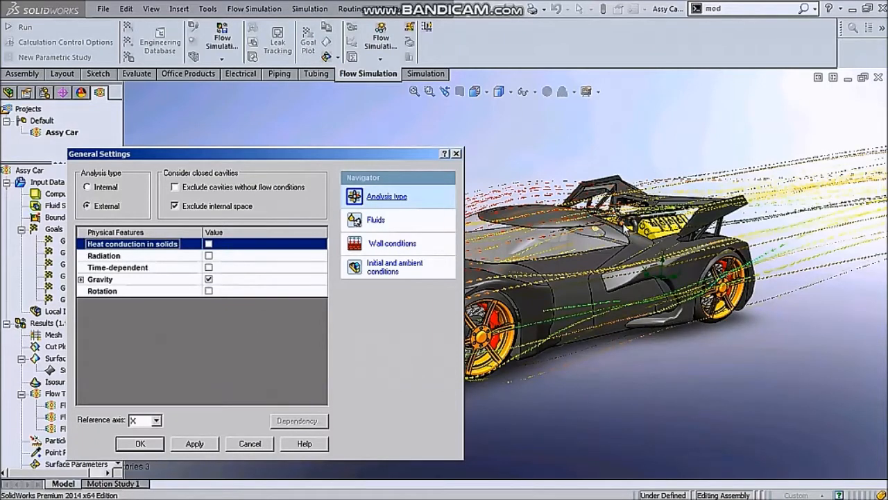
# Examine the airflow upstream and downstream of the whole car, and select the computational domain in the project tree.
pyautogui.scroll(5, 517, 255)
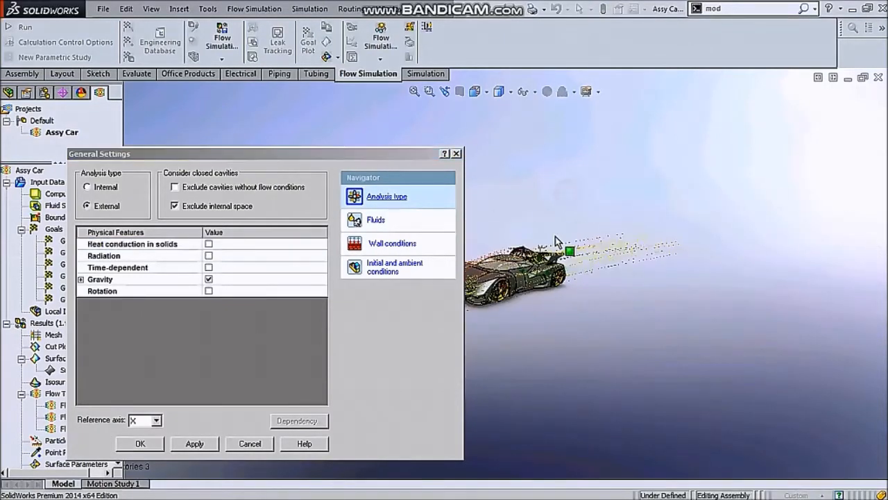
pyautogui.scroll(-3, 482, 300)
pyautogui.scroll(-6, 482, 300)
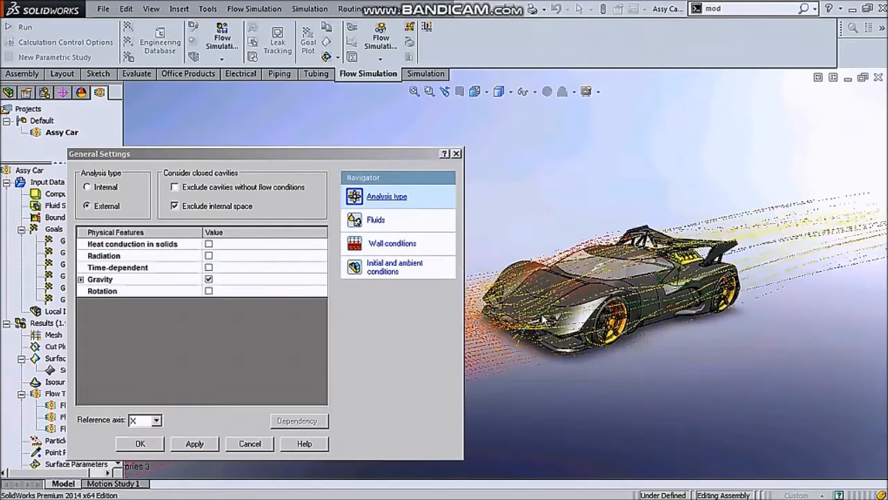
pyautogui.scroll(3, 603, 323)
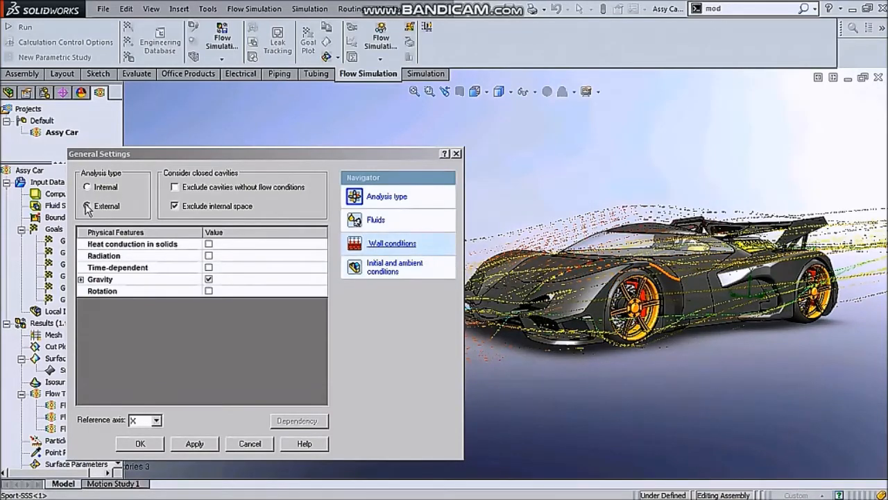
pyautogui.scroll(5, 672, 327)
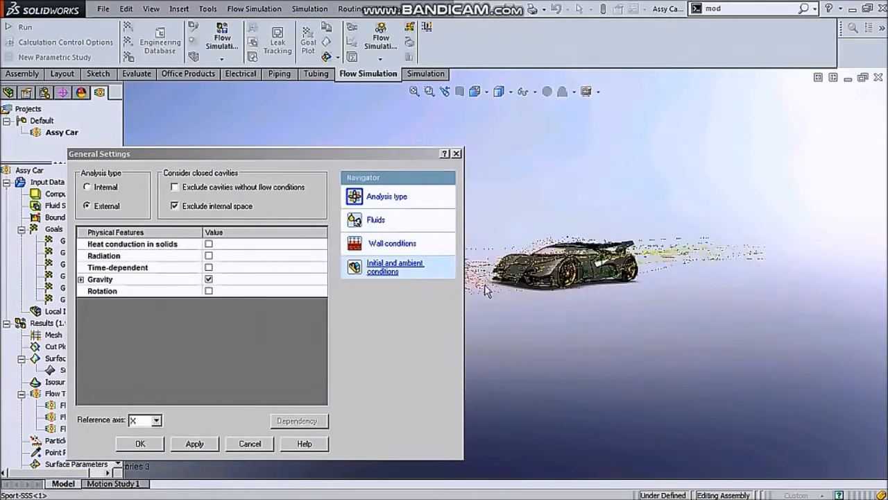
pyautogui.scroll(4, 479, 285)
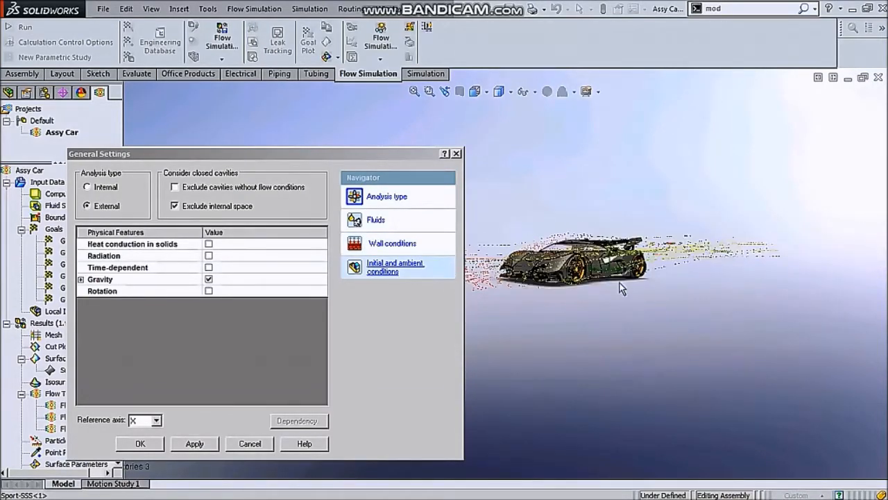
pyautogui.click(396, 163)
pyautogui.moveTo(327, 157); pyautogui.dragTo(853, 351)
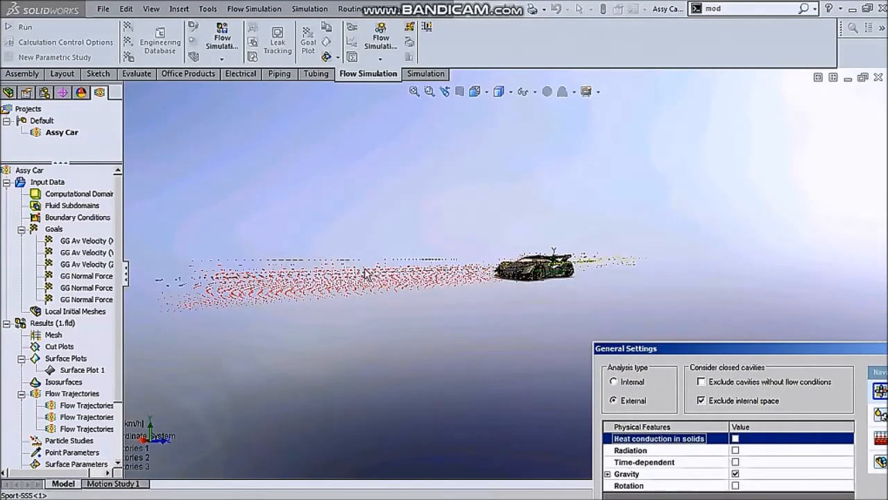
pyautogui.scroll(-5, 639, 234)
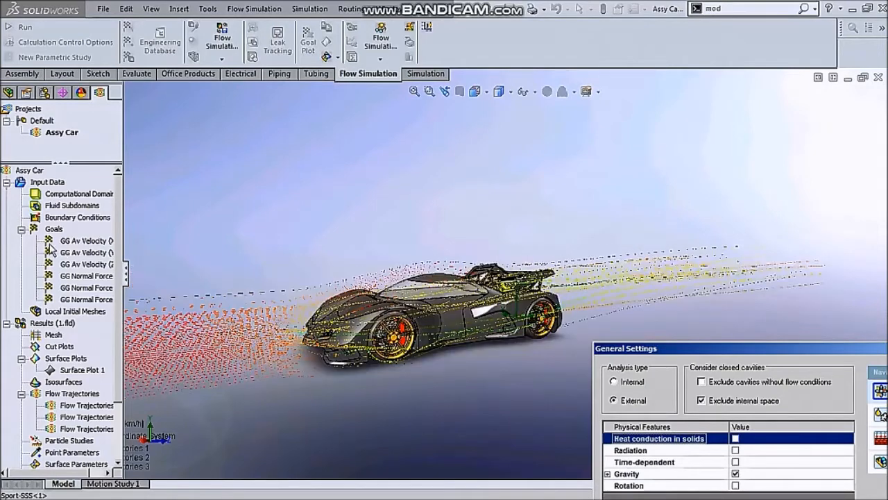
pyautogui.click(70, 195)
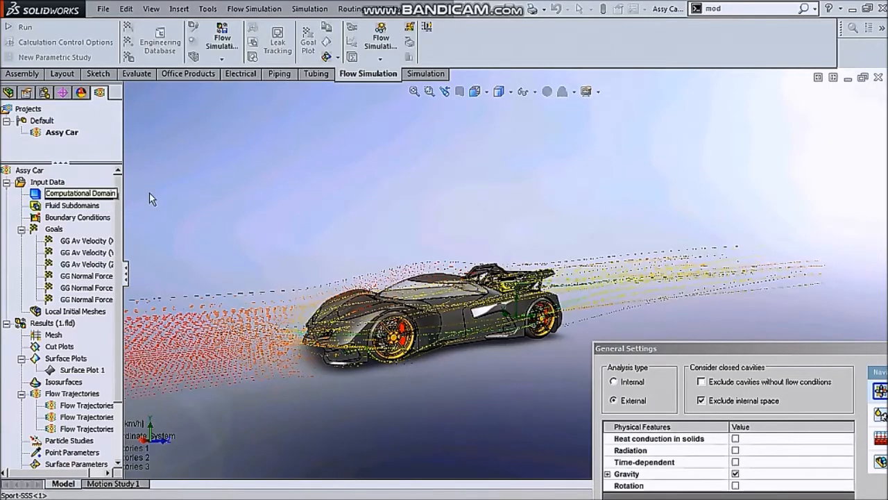
pyautogui.scroll(3, 320, 215)
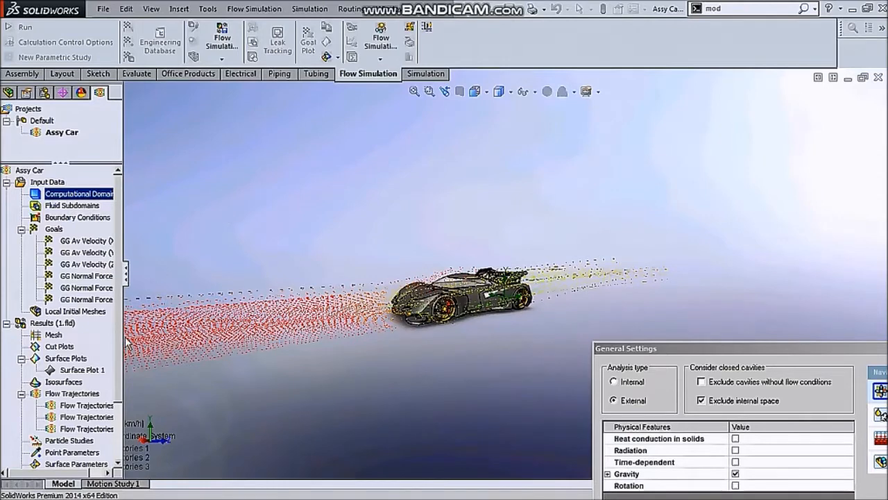
# Inspect the car's body and cabin up close beside the closed-cavity options, and bring the whole settings dialog back into view.
pyautogui.moveTo(740, 351); pyautogui.dragTo(731, 188)
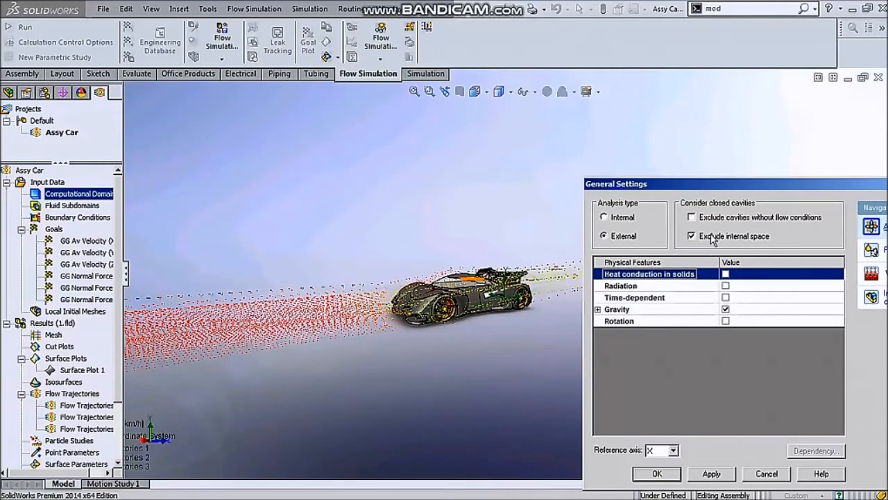
pyautogui.scroll(-10, 525, 224)
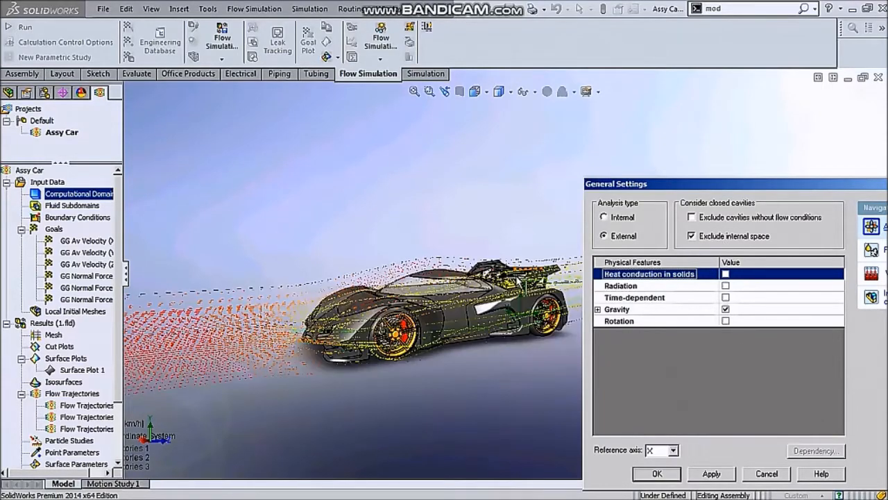
pyautogui.moveTo(496, 298); pyautogui.dragTo(266, 310, button='middle')
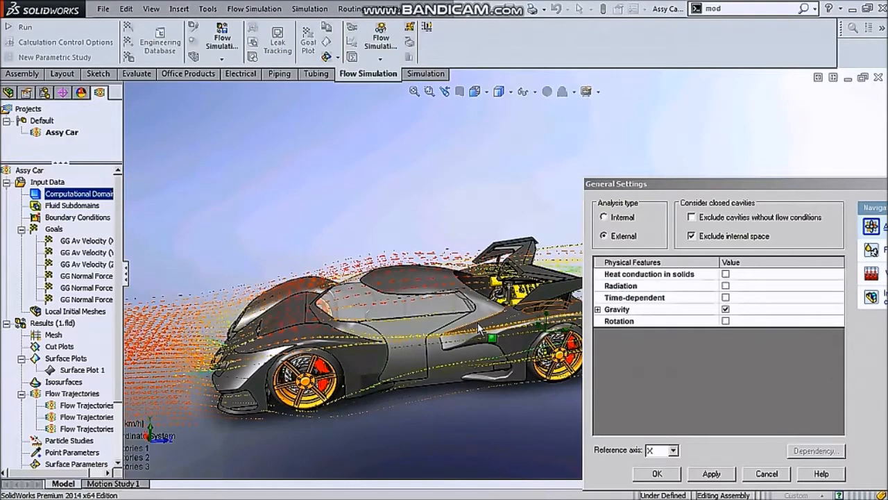
pyautogui.moveTo(282, 318); pyautogui.dragTo(383, 333, button='middle')
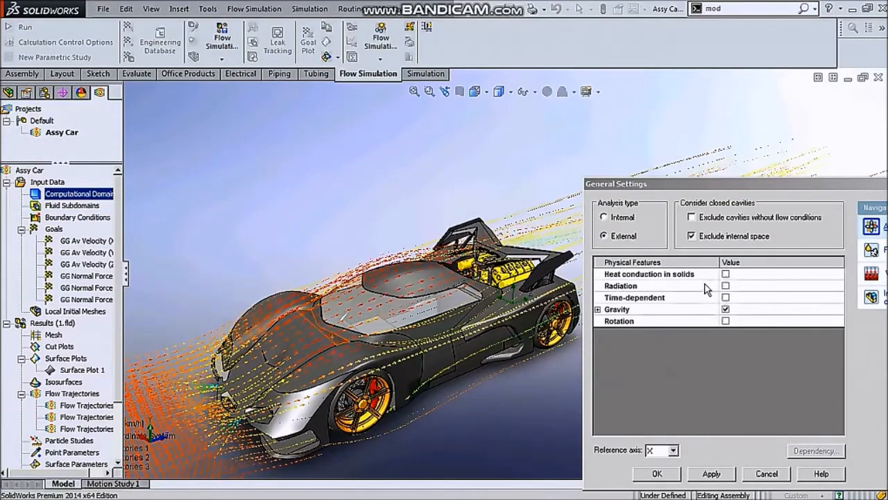
pyautogui.scroll(2, 486, 275)
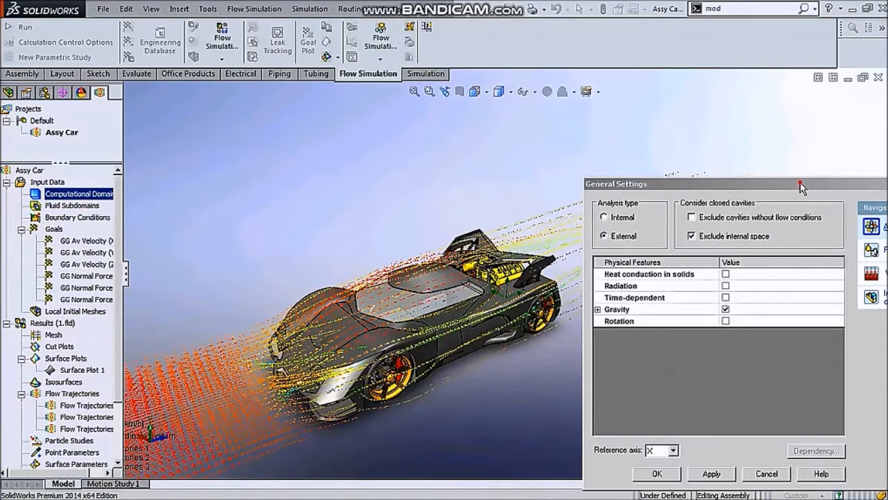
pyautogui.moveTo(802, 188); pyautogui.dragTo(573, 116)
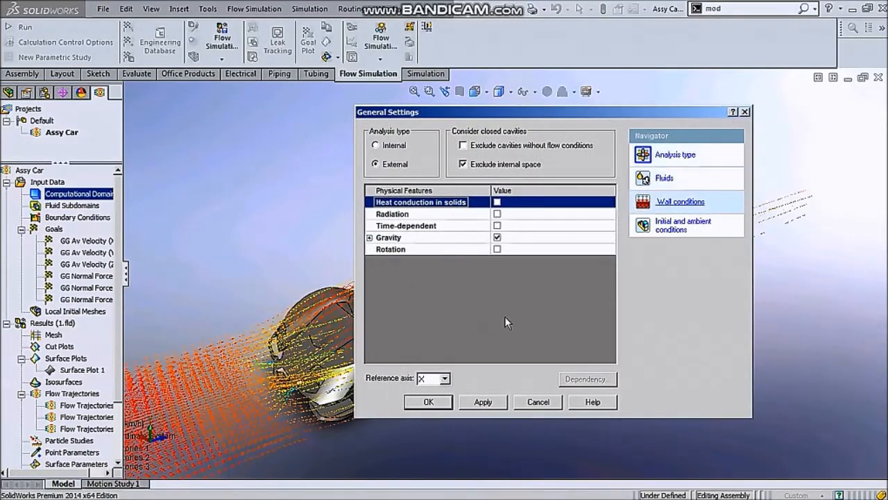
pyautogui.click(499, 216)
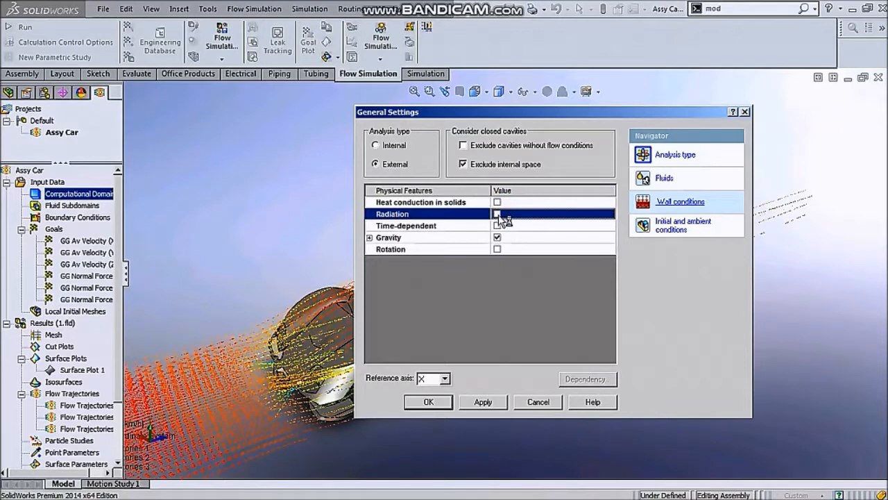
pyautogui.click(497, 216)
pyautogui.click(655, 301)
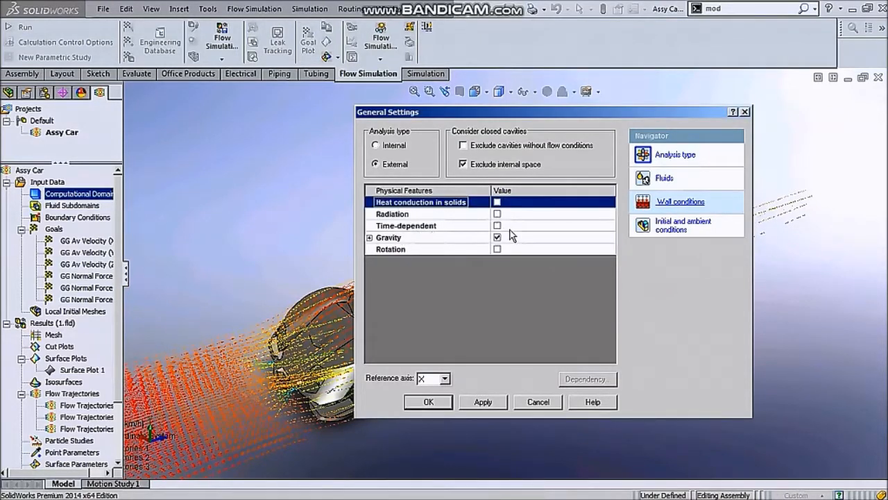
# Review the X, Y and Z gravity components and the flow type choices in the project's fluid settings.
pyautogui.click(370, 238)
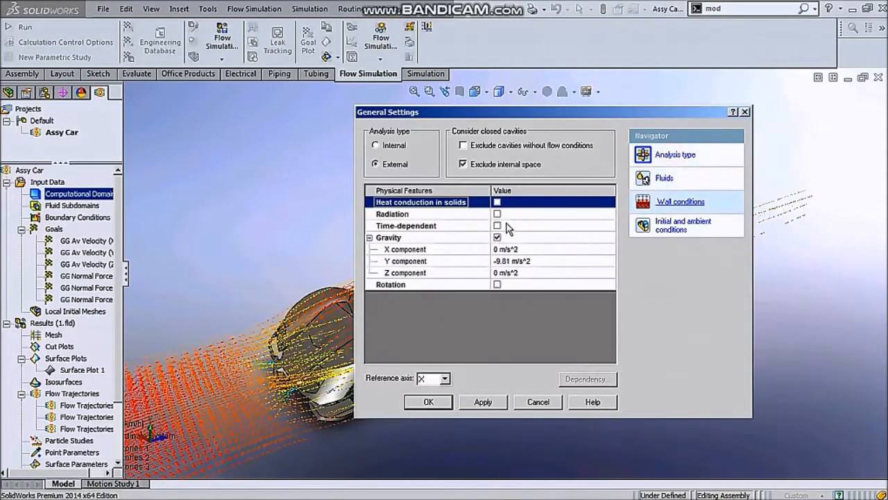
pyautogui.click(665, 179)
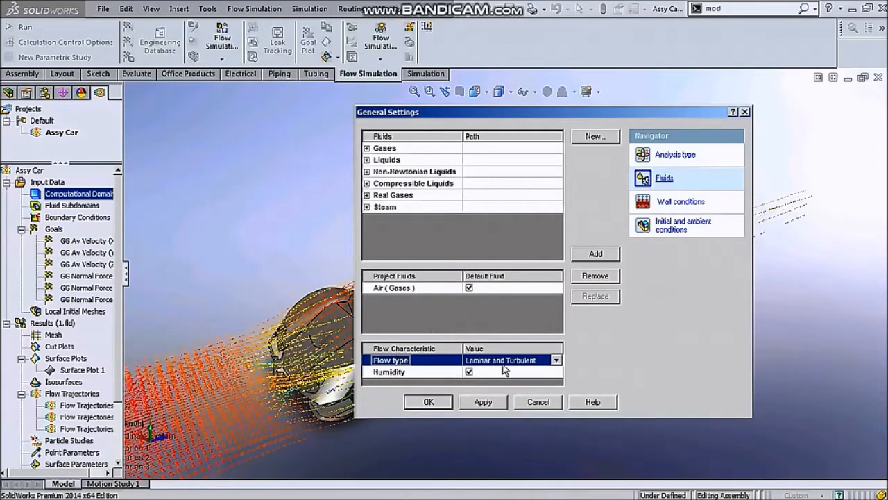
pyautogui.click(556, 361)
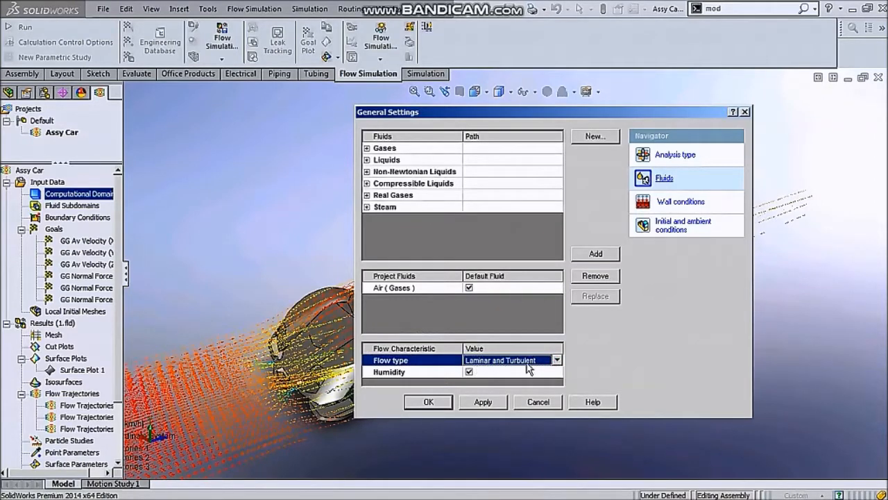
# Compare the laminar and turbulent flow type options for the project's air, leaving the combined Laminar and Turbulent choice selected.
pyautogui.click(556, 360)
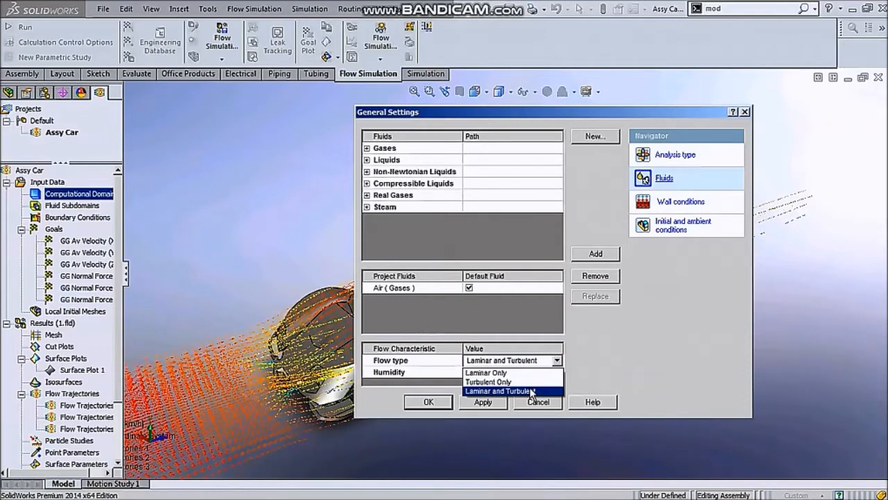
pyautogui.click(663, 375)
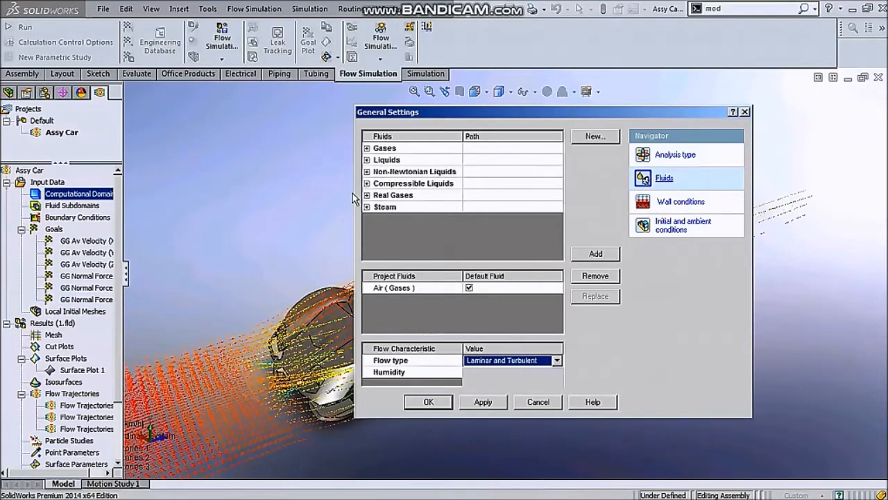
pyautogui.click(646, 301)
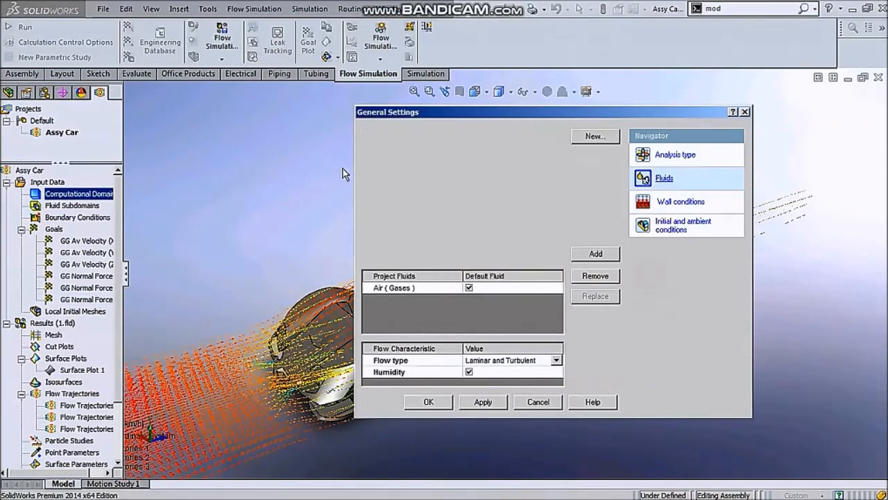
# Browse the pre-defined gases available as project fluids, from acetone to xenon, highlighting Ethane.
pyautogui.click(367, 148)
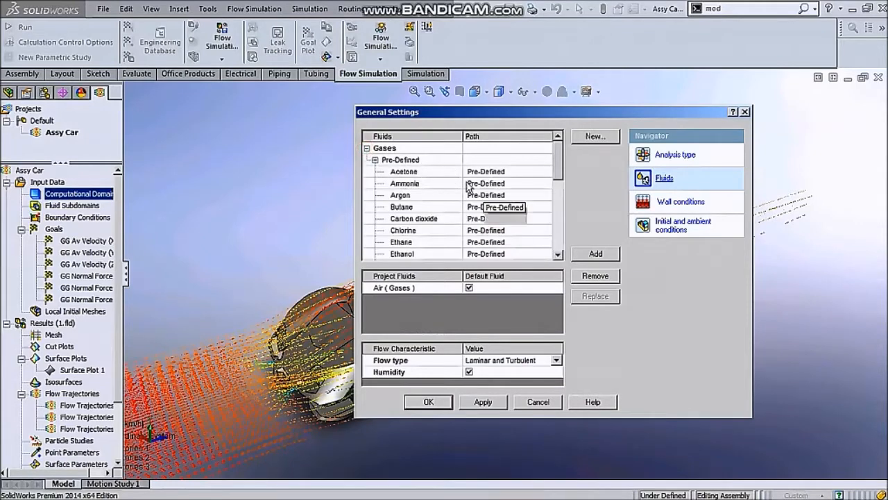
pyautogui.moveTo(560, 181)
pyautogui.mouseDown()
pyautogui.moveTo(560, 259)
pyautogui.moveTo(561, 198)
pyautogui.mouseUp()
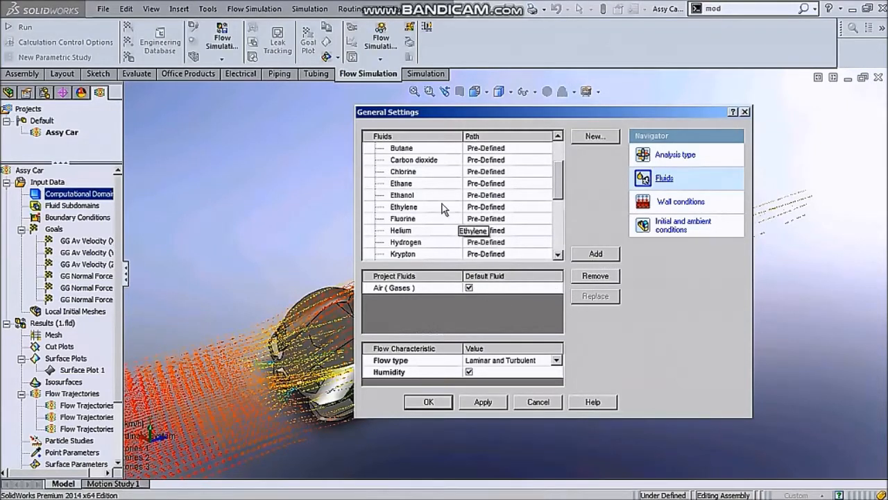
pyautogui.click(420, 183)
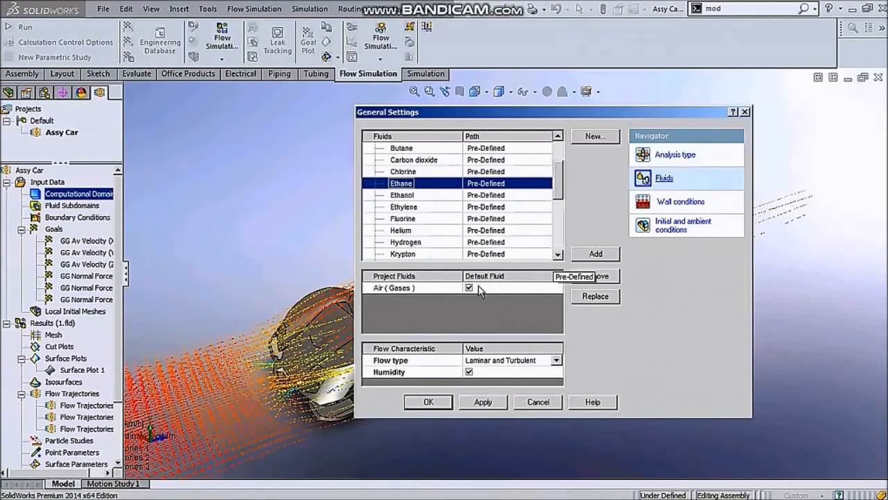
pyautogui.scroll(2, 568, 208)
pyautogui.scroll(-3, 568, 208)
pyautogui.scroll(-3, 568, 207)
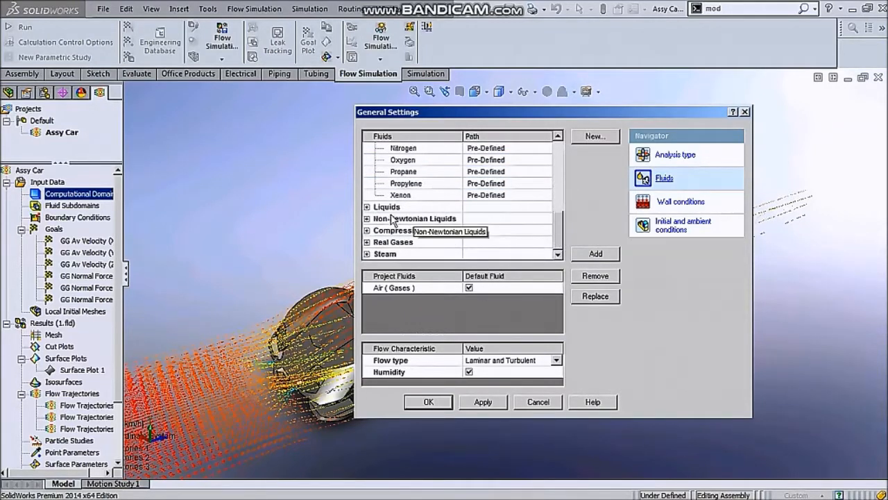
# Browse the available liquids, non-Newtonian liquids and compressible liquids in the fluids list.
pyautogui.click(367, 207)
pyautogui.scroll(-6, 406, 215)
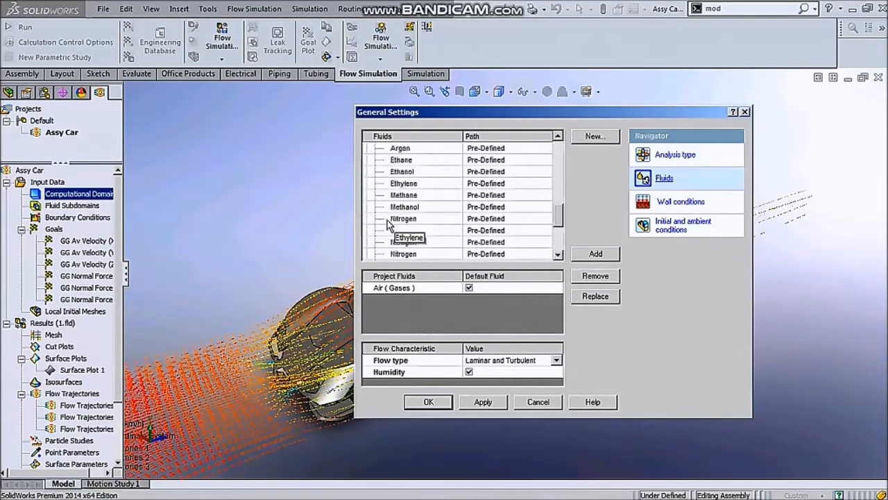
pyautogui.scroll(2, 413, 202)
pyautogui.scroll(-2, 409, 223)
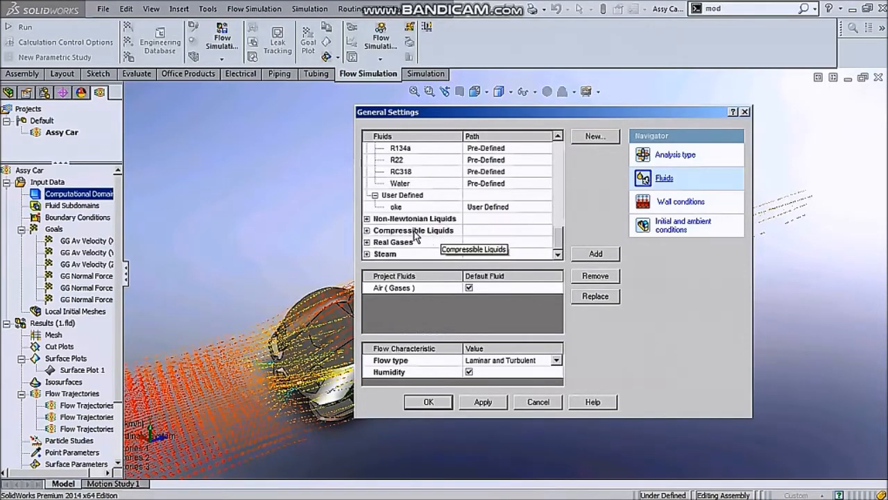
pyautogui.click(367, 218)
pyautogui.scroll(-2, 388, 229)
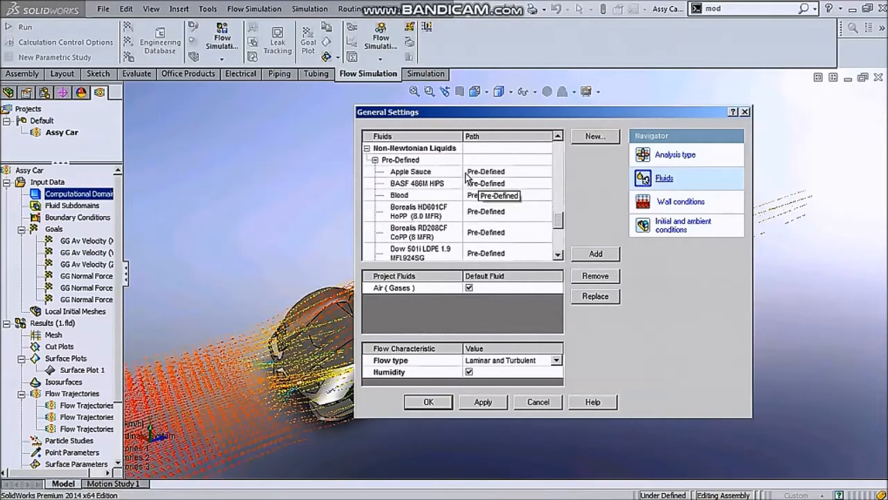
pyautogui.scroll(-3, 411, 229)
pyautogui.click(366, 207)
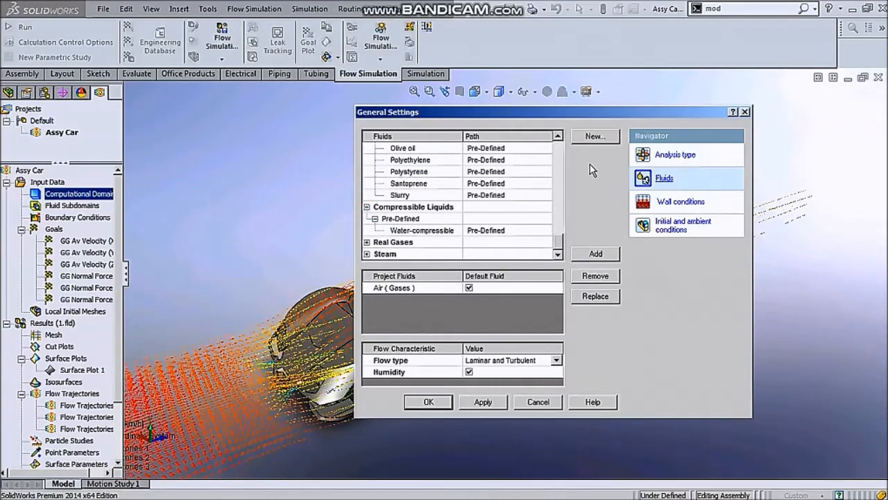
# Review the default wall thermal condition and roughness in the project's wall conditions.
pyautogui.click(676, 203)
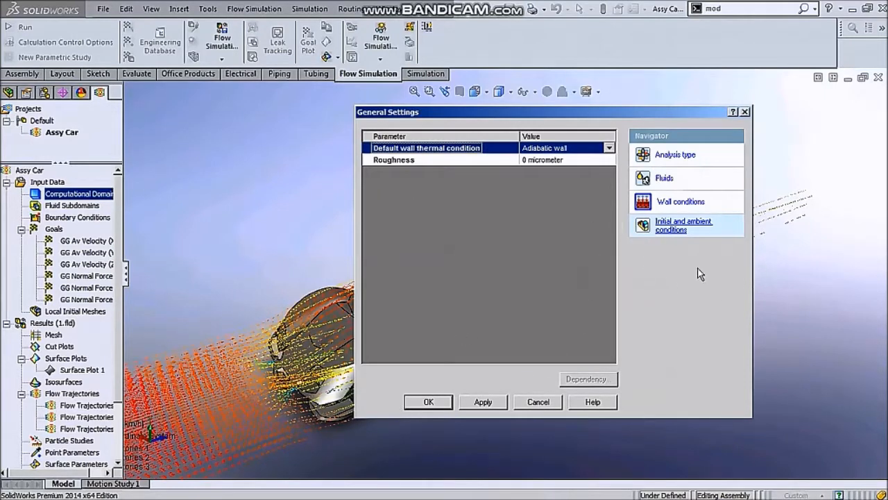
pyautogui.moveTo(867, 290)
pyautogui.click(864, 385)
pyautogui.click(839, 40)
pyautogui.click(851, 14)
# Check the pressure and temperature entries in the initial and ambient conditions, and try turning off pressure potential.
pyautogui.click(674, 227)
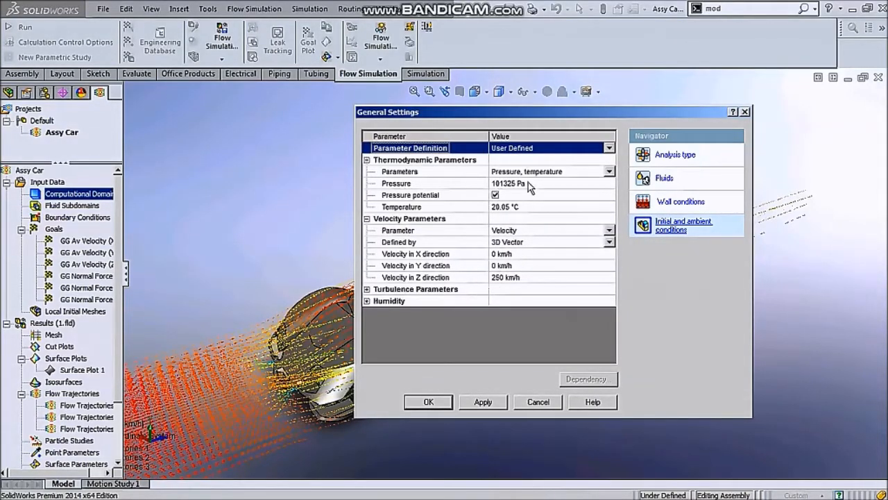
pyautogui.click(609, 173)
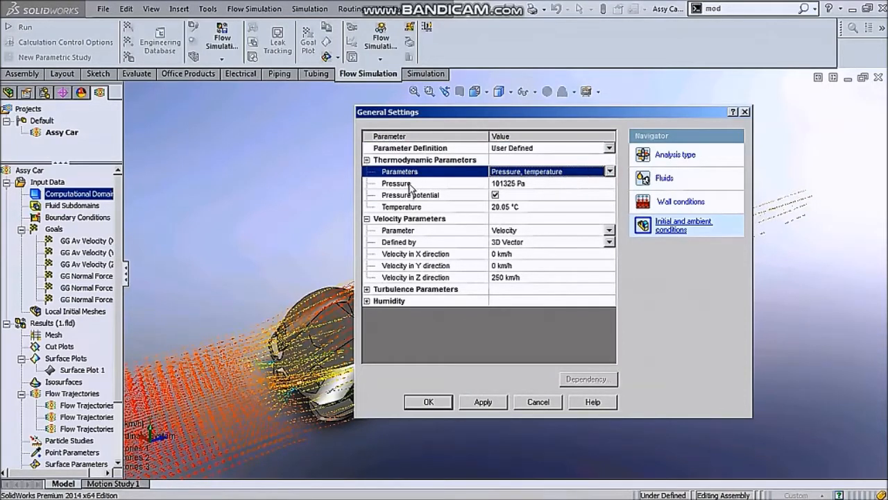
pyautogui.click(516, 186)
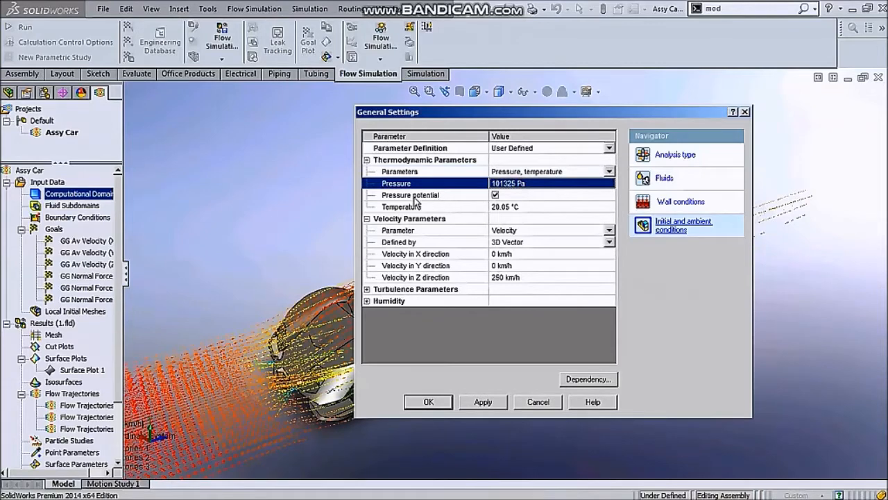
pyautogui.click(496, 195)
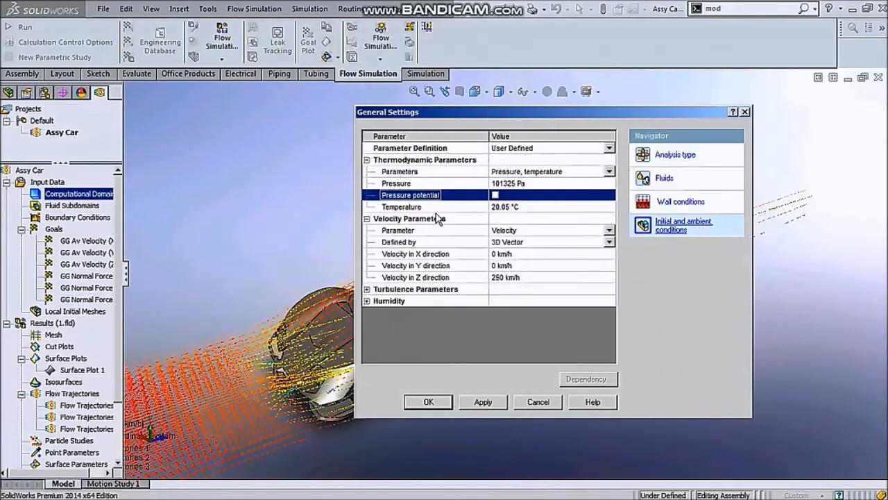
pyautogui.click(490, 208)
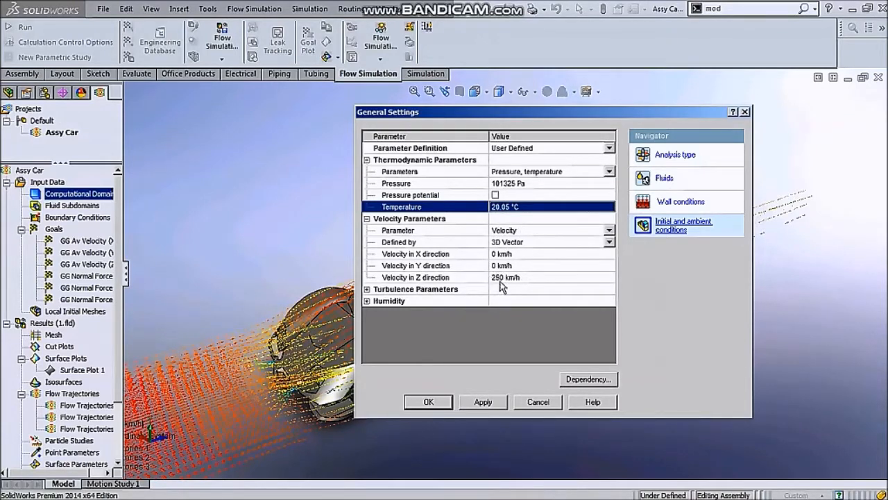
# Review the velocity, turbulence and humidity parameters of the ambient conditions, and close the general settings without saving.
pyautogui.click(367, 289)
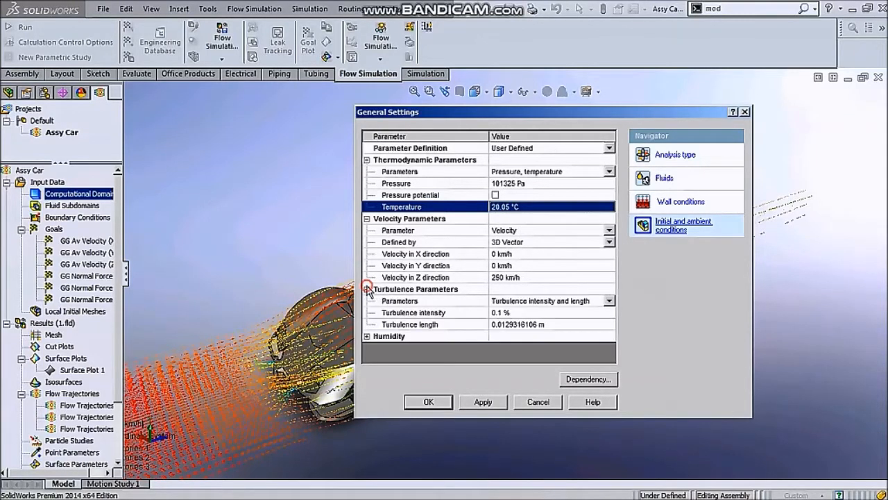
pyautogui.click(367, 336)
pyautogui.scroll(-1, 497, 336)
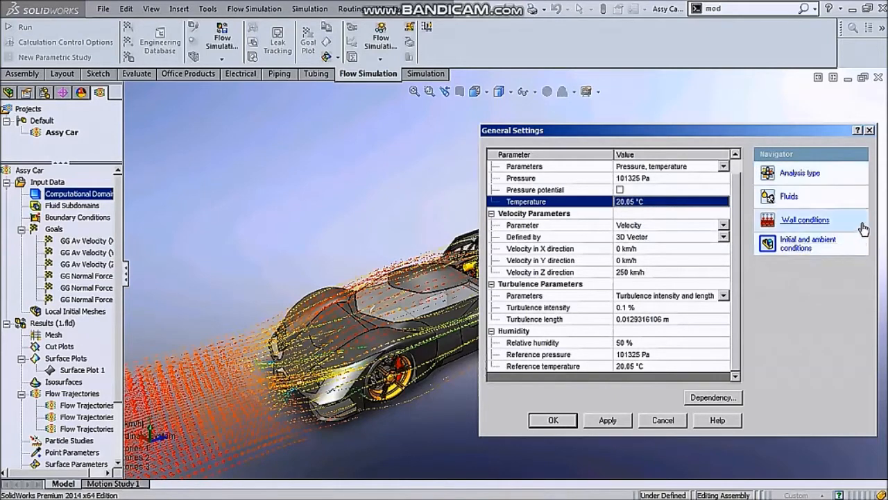
pyautogui.click(805, 244)
pyautogui.scroll(-1, 694, 278)
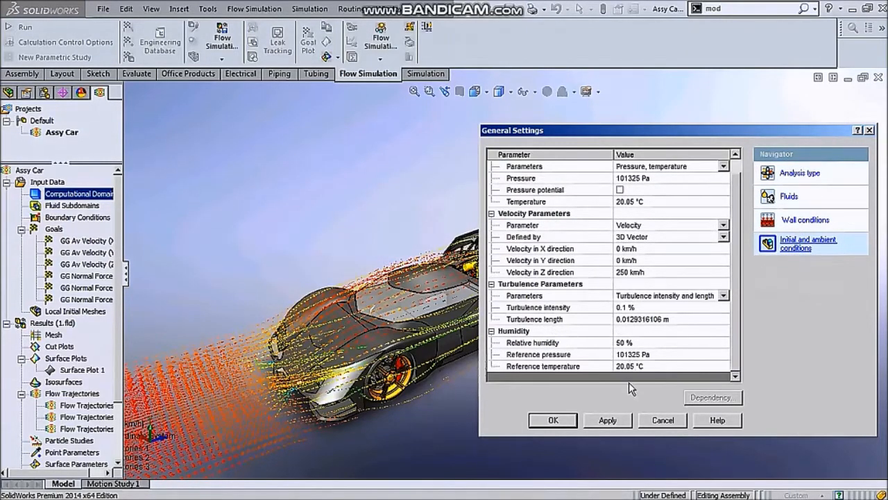
pyautogui.click(662, 420)
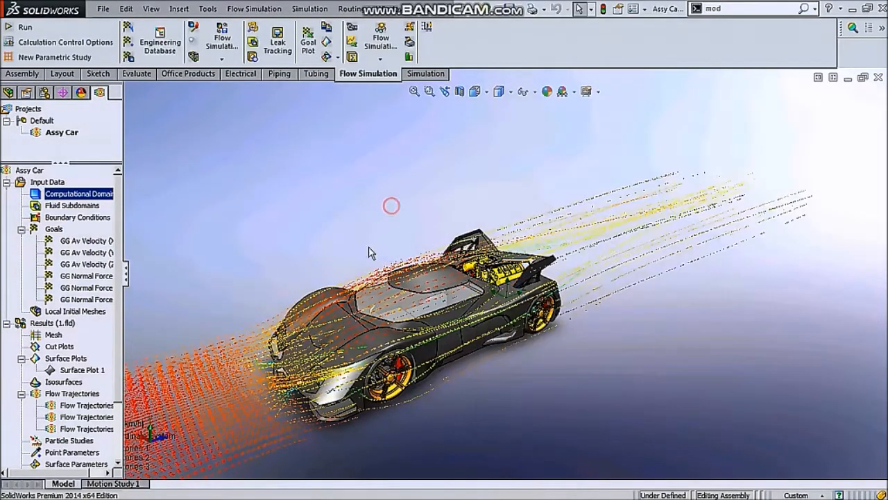
# Preview the computational domain around the car, and examine the incoming airflow from the car's front.
pyautogui.scroll(-2, 292, 316)
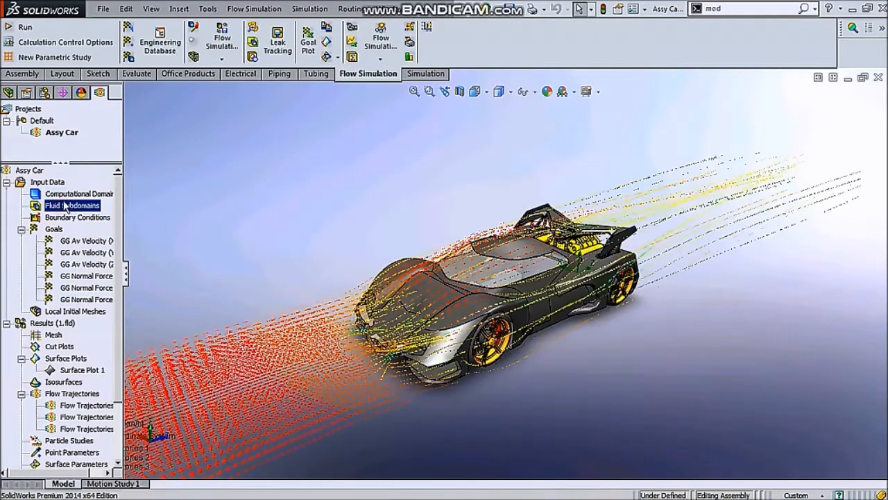
pyautogui.click(62, 195)
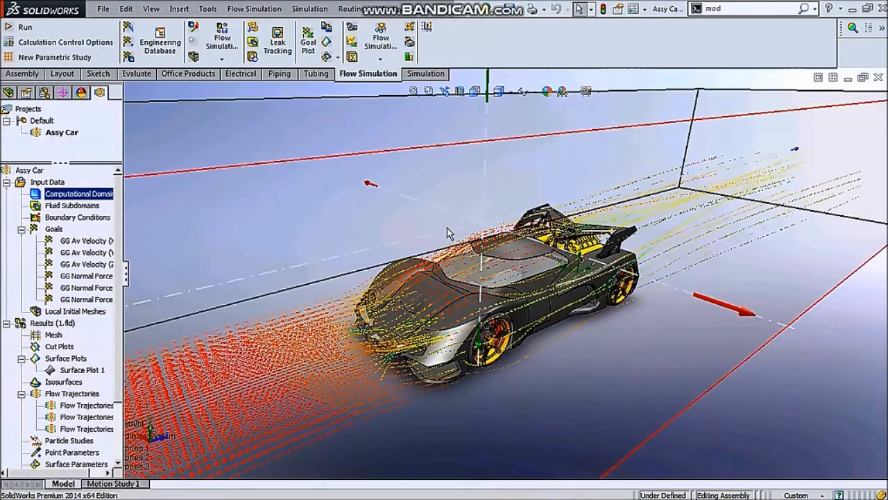
pyautogui.click(823, 362)
pyautogui.scroll(2, 507, 292)
pyautogui.moveTo(251, 307); pyautogui.dragTo(198, 257, button='middle')
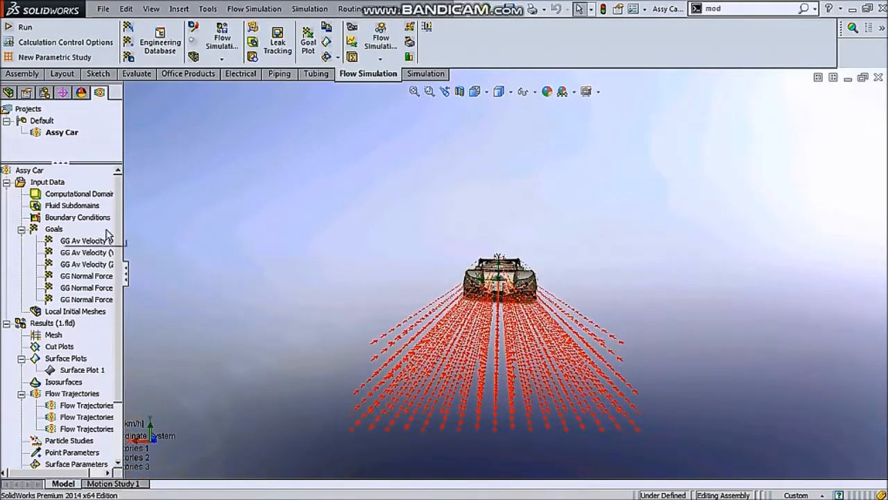
# Keep the computational domain displayed around the car, and view the whole box from above.
pyautogui.click(95, 195)
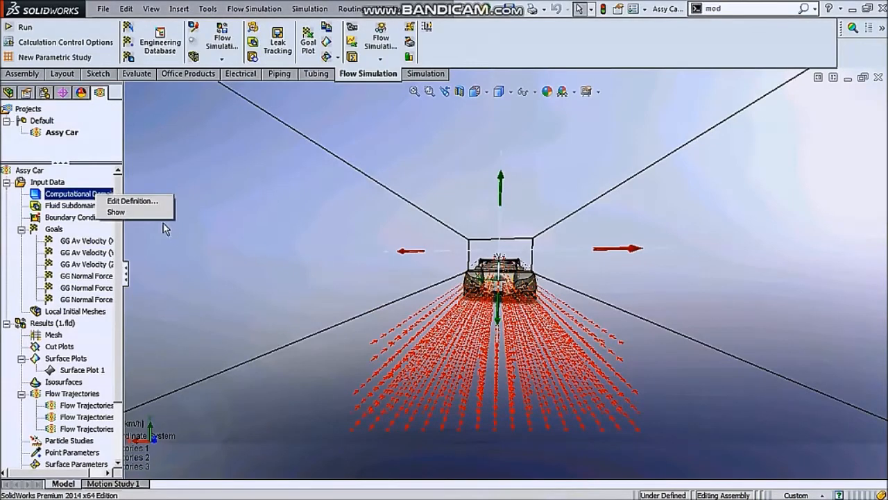
pyautogui.click(428, 232)
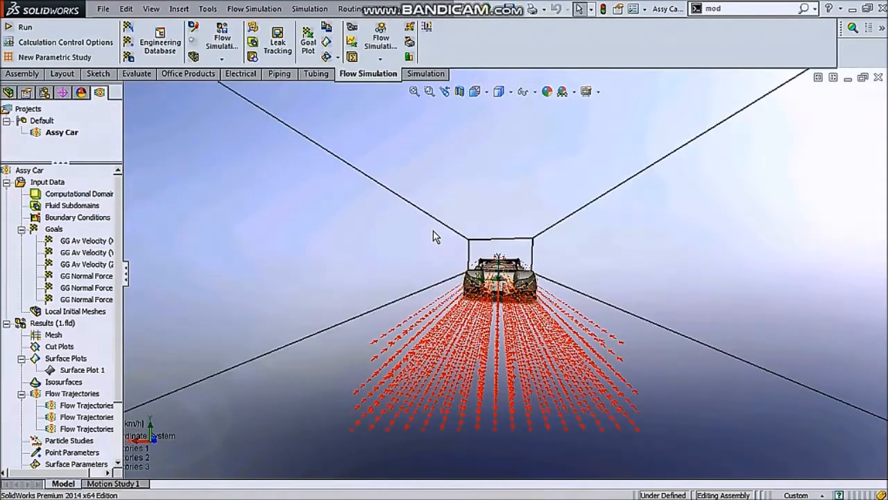
pyautogui.scroll(5, 526, 200)
pyautogui.moveTo(525, 201); pyautogui.dragTo(426, 416, button='middle')
pyautogui.scroll(-2, 531, 223)
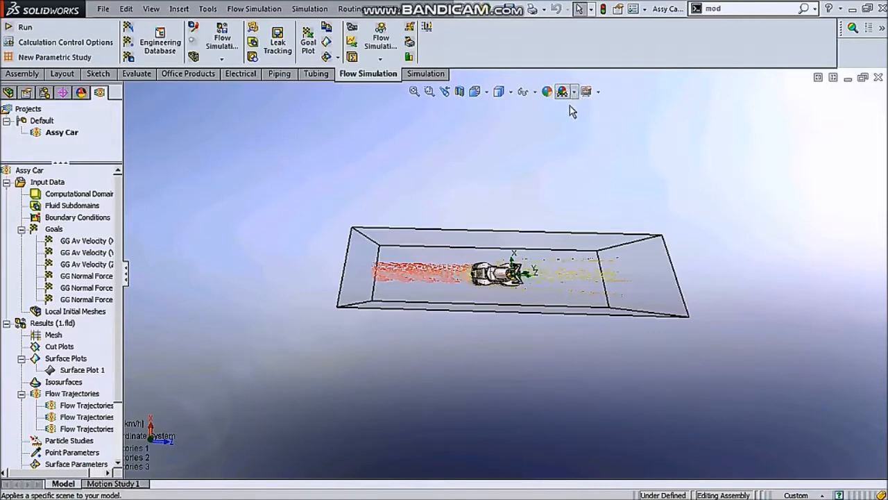
# Turn off perspective display and view the whole computational domain box at an angle.
pyautogui.click(573, 97)
pyautogui.click(550, 142)
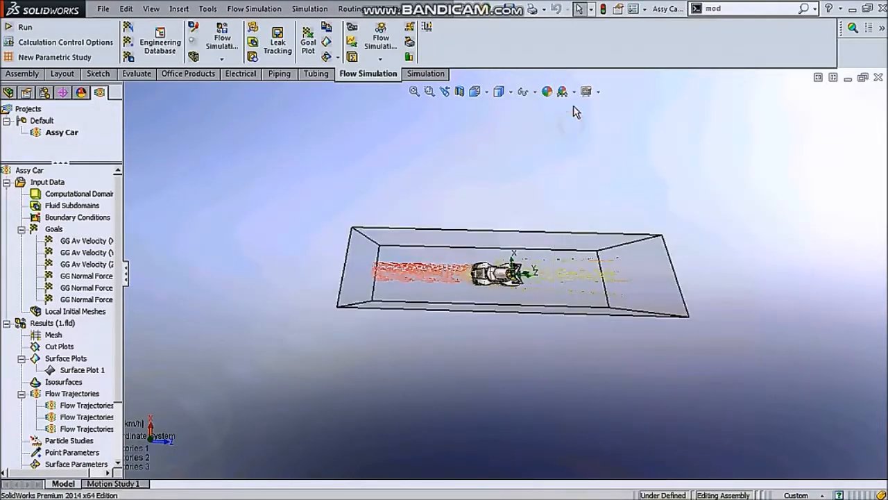
pyautogui.click(596, 92)
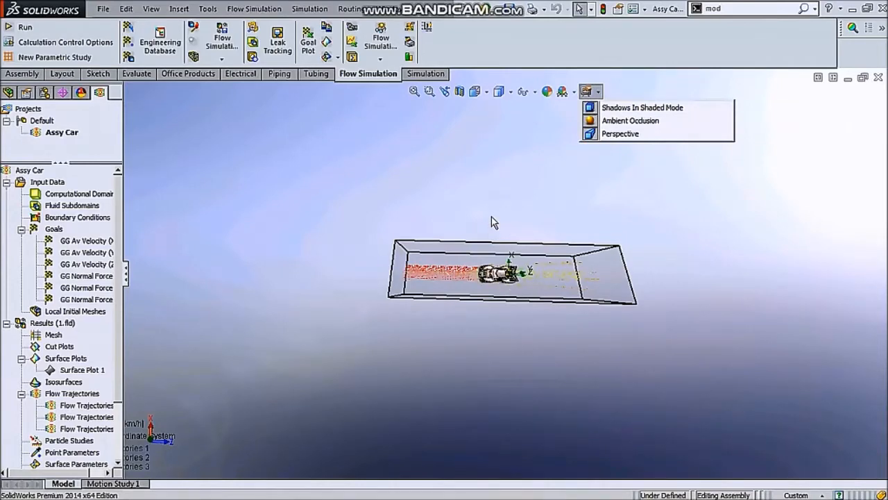
pyautogui.hotkey('ctrl', '5')
pyautogui.hotkey('ctrl', '7')
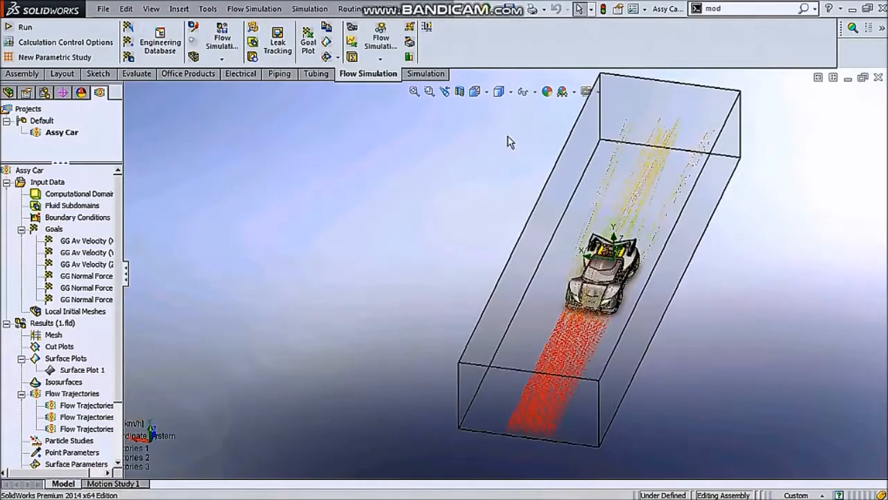
# Examine the full computational domain around the car in the Front view, briefly highlighting its boundary arrows.
pyautogui.click(510, 92)
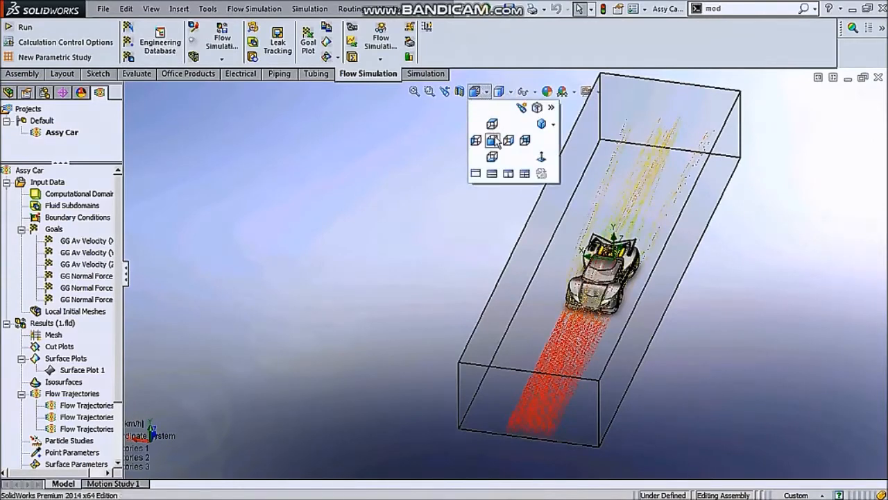
pyautogui.click(495, 144)
pyautogui.hotkey('ctrl', '1')
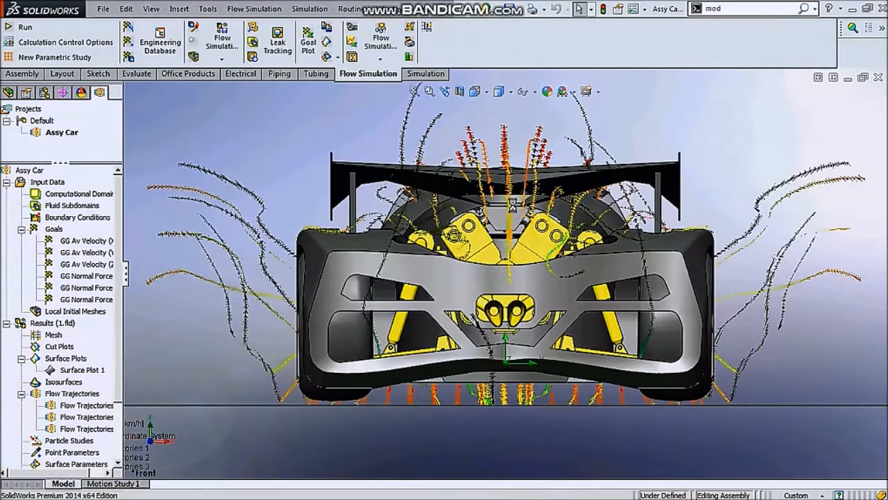
pyautogui.scroll(10, 517, 211)
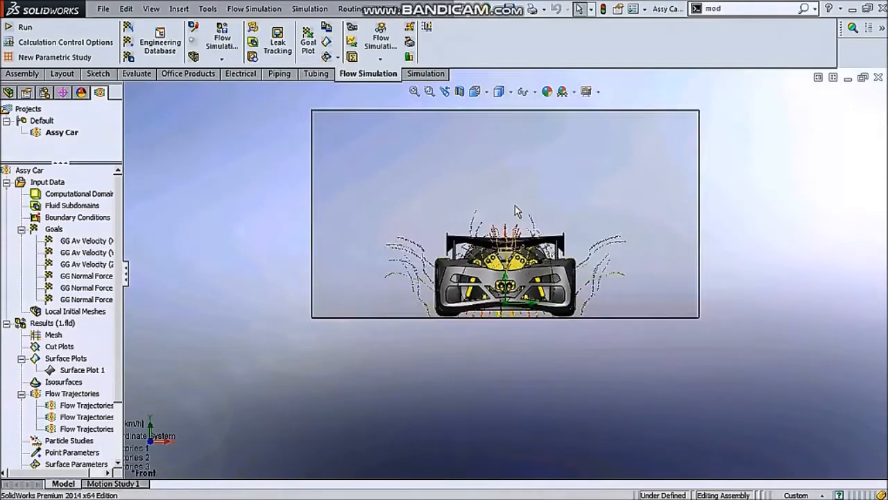
pyautogui.click(76, 193)
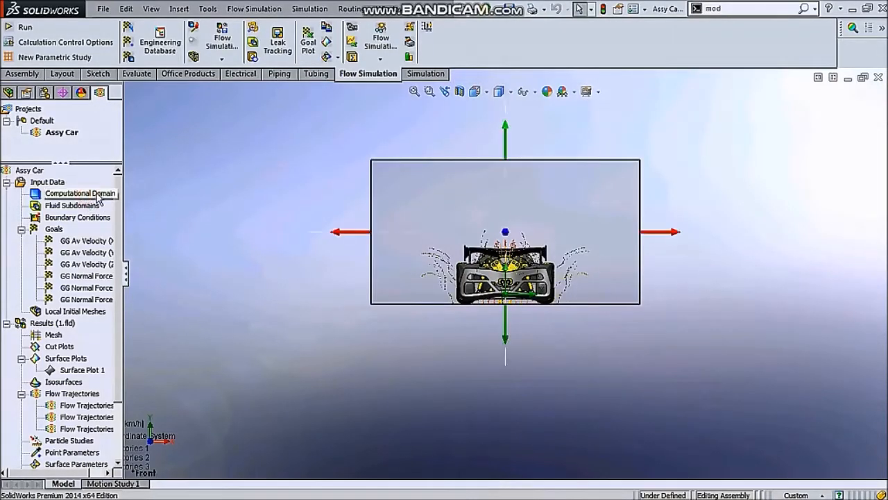
pyautogui.click(358, 262)
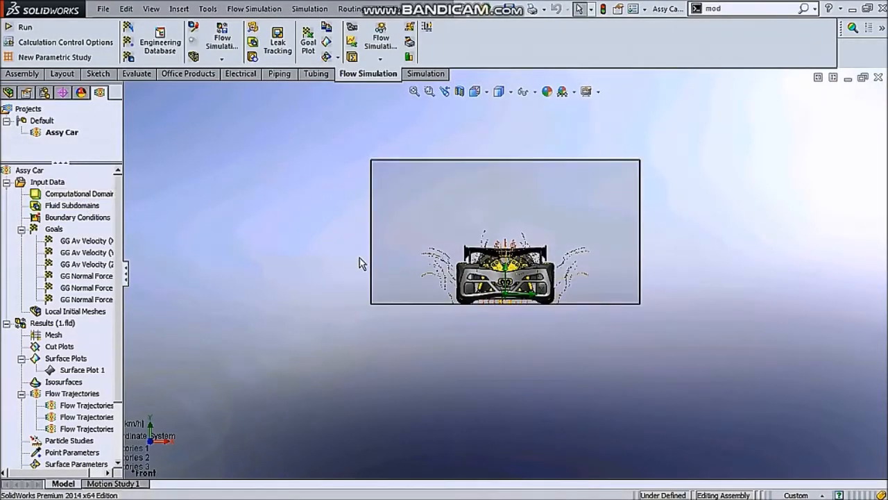
# Try moving the computational domain's X min boundary inward to about -2124 mm.
pyautogui.click(89, 193)
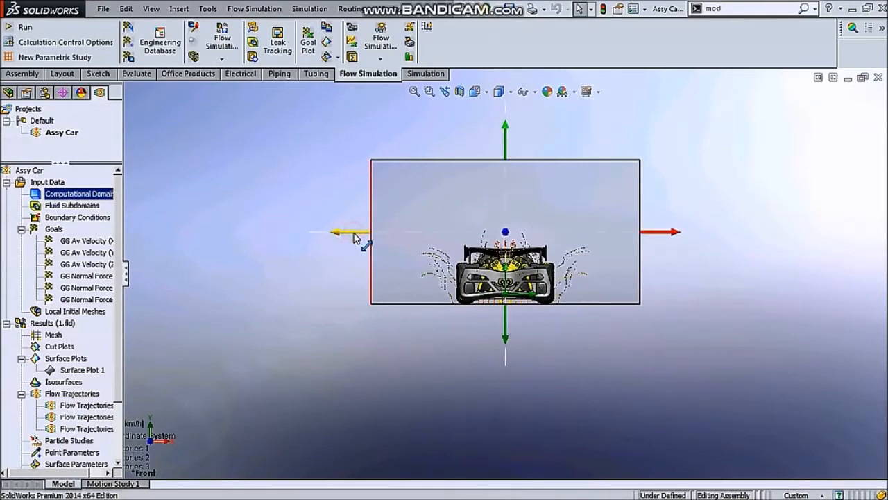
pyautogui.moveTo(369, 232); pyautogui.dragTo(388, 233)
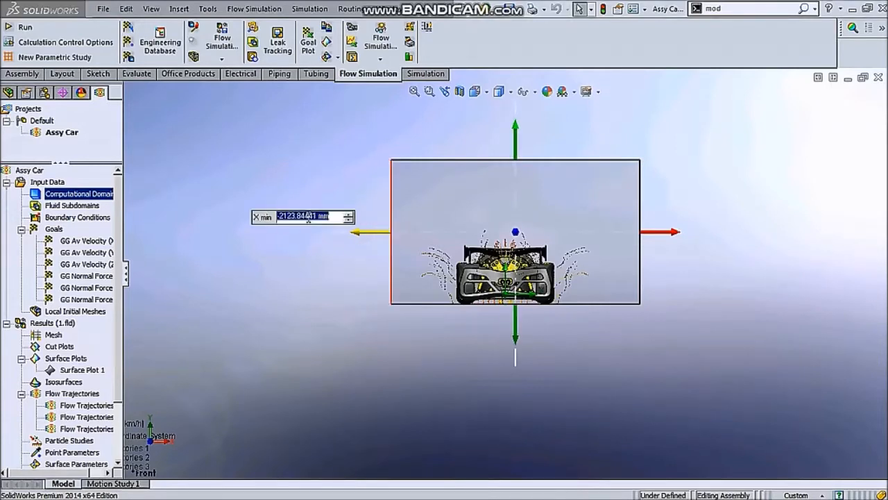
pyautogui.click(329, 221)
pyautogui.doubleClick(329, 221)
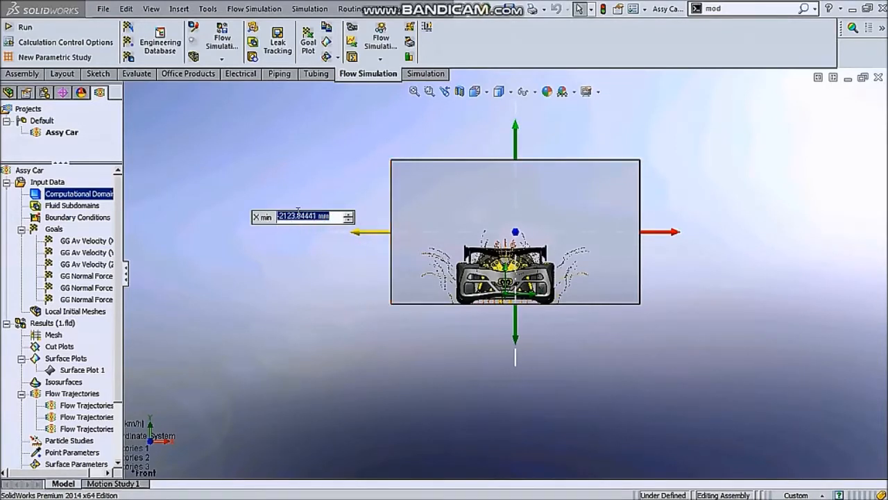
pyautogui.press('Escape')
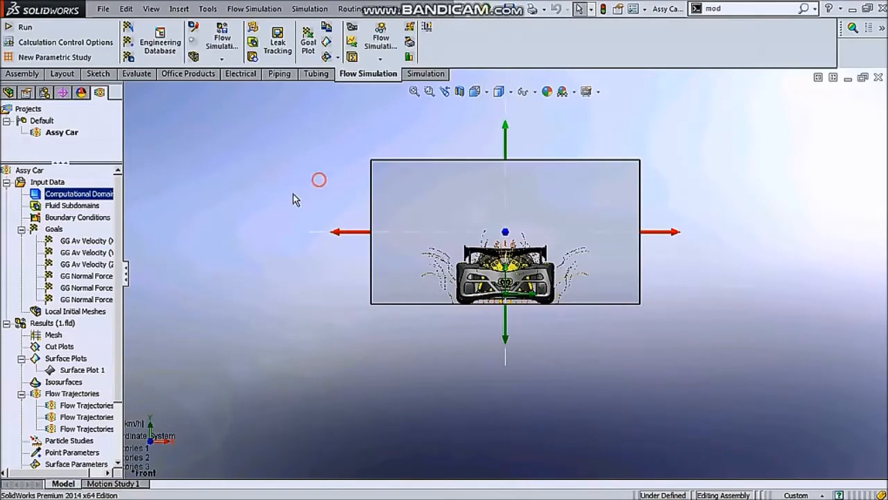
pyautogui.click(347, 199)
# Examine the car's airflow and the full length of the computational domain from the side.
pyautogui.moveTo(347, 199); pyautogui.dragTo(359, 252, button='middle')
pyautogui.click(597, 93)
pyautogui.press('f')
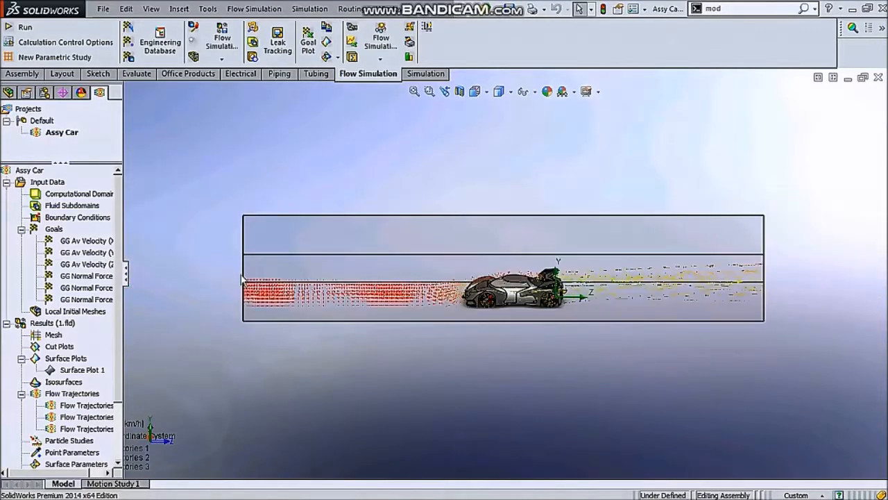
pyautogui.moveTo(473, 281); pyautogui.dragTo(472, 254, button='middle')
pyautogui.scroll(-5, 514, 292)
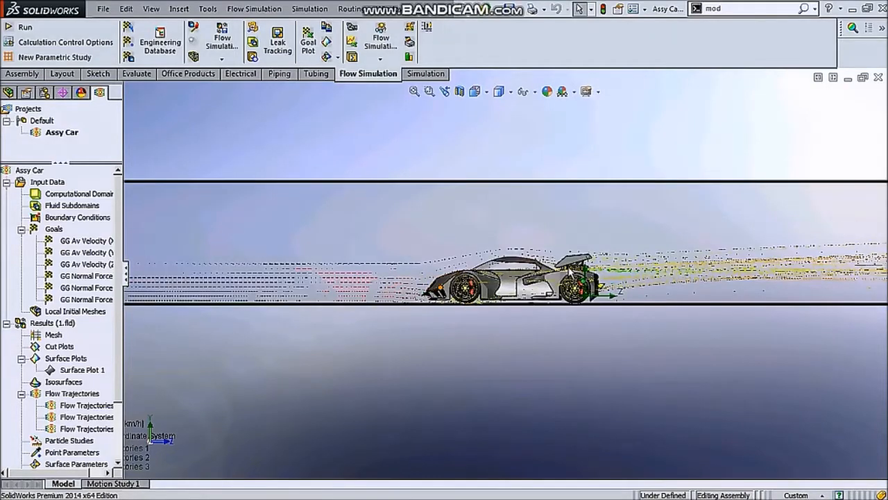
pyautogui.scroll(4, 574, 274)
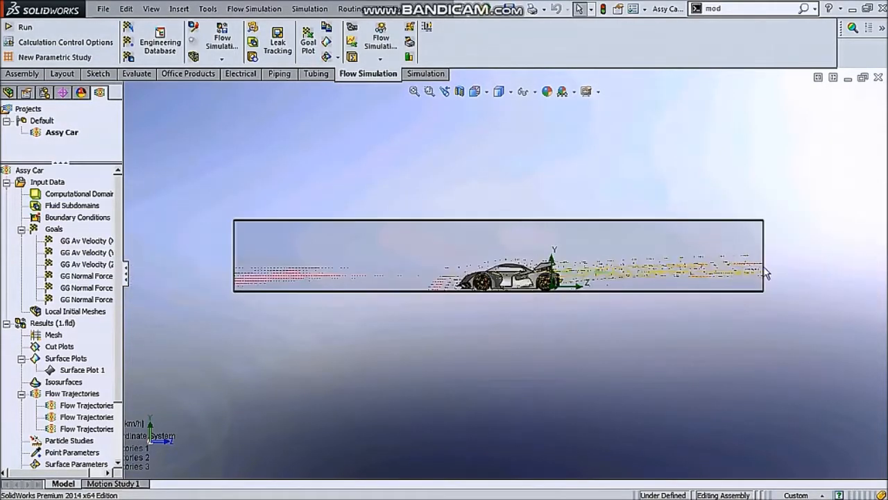
# Examine the computational domain box and the airflow around the car from an angled front view.
pyautogui.moveTo(299, 263); pyautogui.dragTo(330, 297, button='middle')
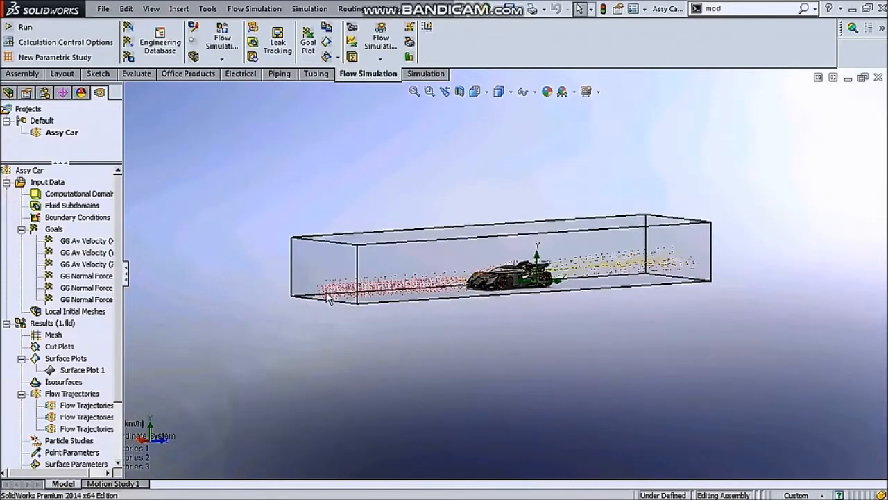
pyautogui.scroll(-2, 399, 201)
pyautogui.scroll(-2, 604, 280)
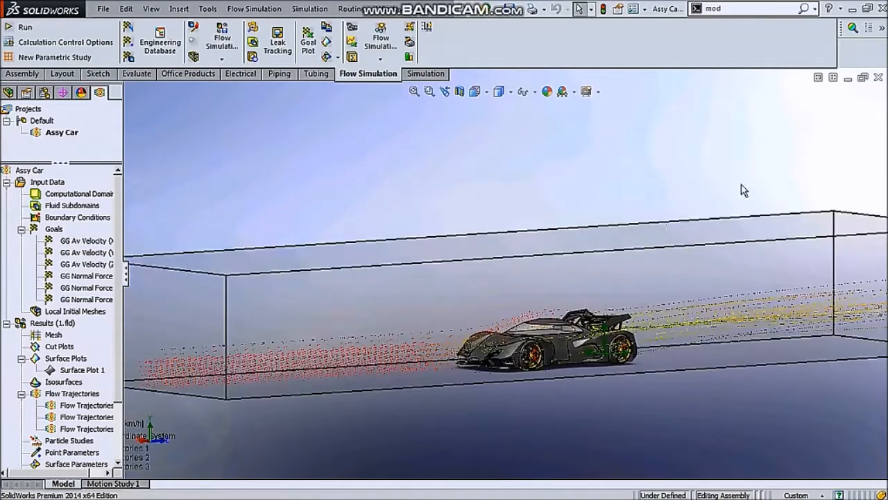
pyautogui.moveTo(861, 250)
pyautogui.click(874, 354)
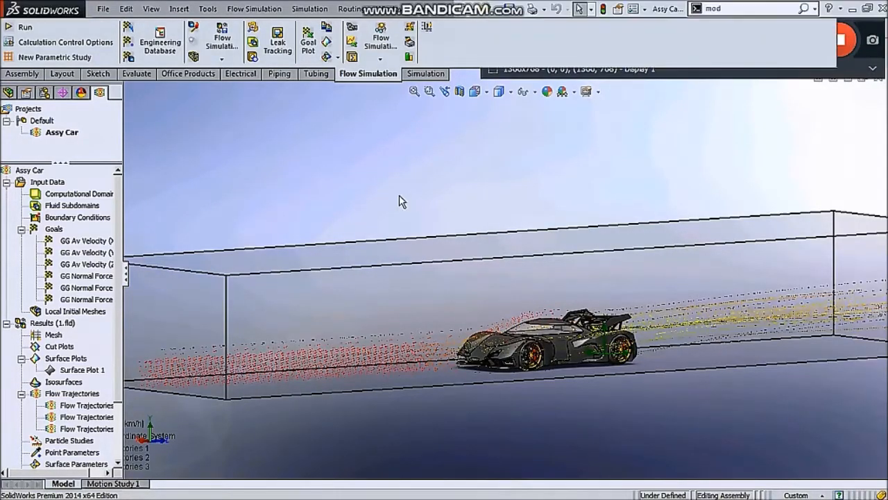
# Hide the computational domain and turn on perspective display for the car and its flow trajectories.
pyautogui.press('f')
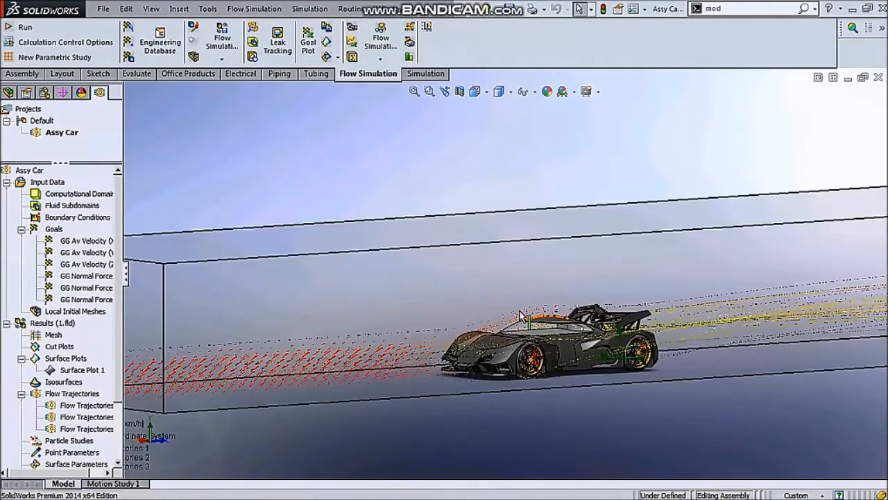
pyautogui.click(82, 195)
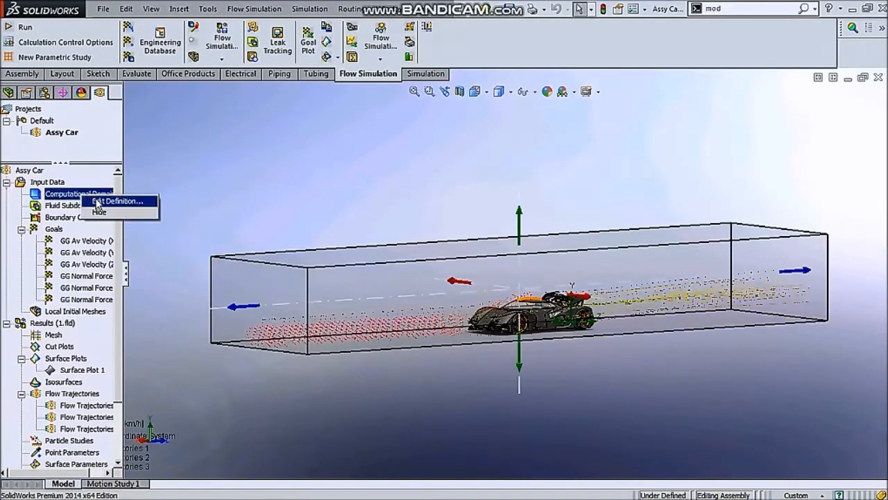
pyautogui.click(316, 178)
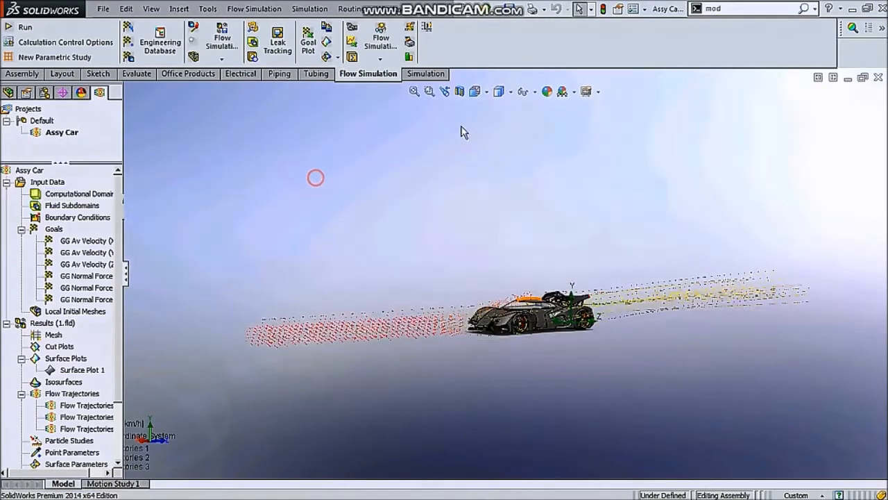
pyautogui.click(598, 92)
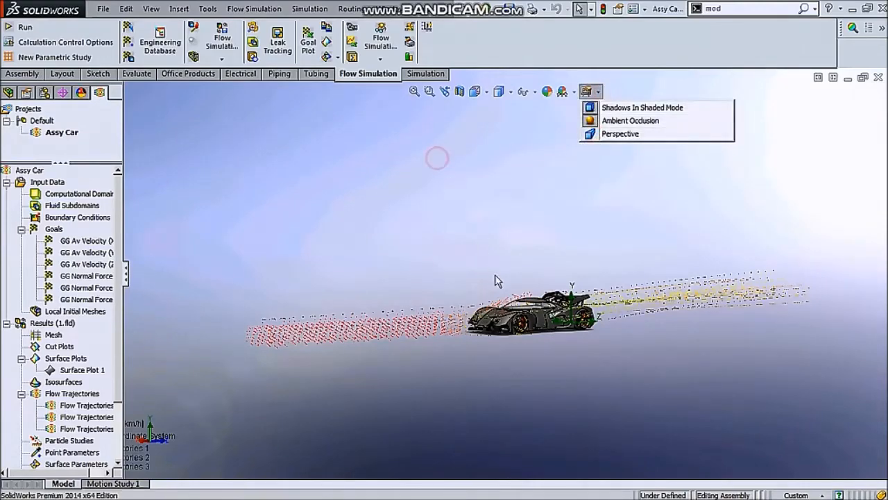
pyautogui.scroll(10, 499, 298)
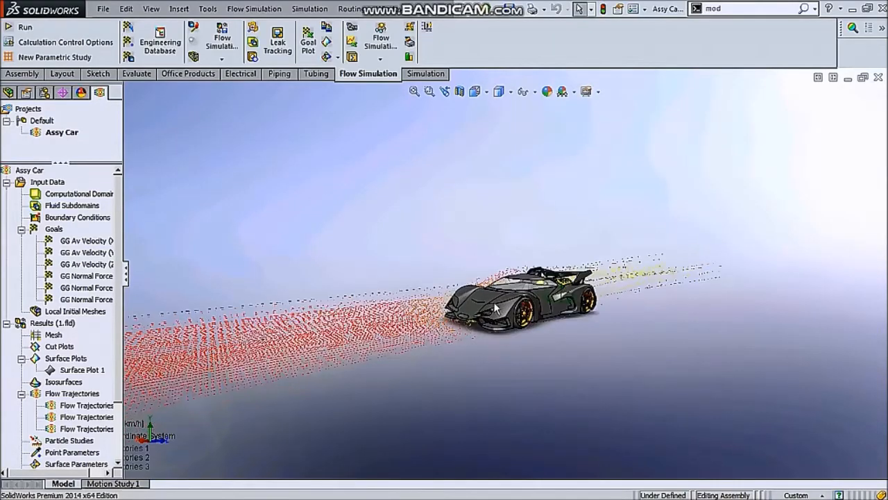
pyautogui.moveTo(422, 178); pyautogui.dragTo(472, 186, button='middle')
# Open a new fluid subdomain and examine its flow parameters and thermodynamic parameters, including Z velocity and pressure.
pyautogui.click(70, 206)
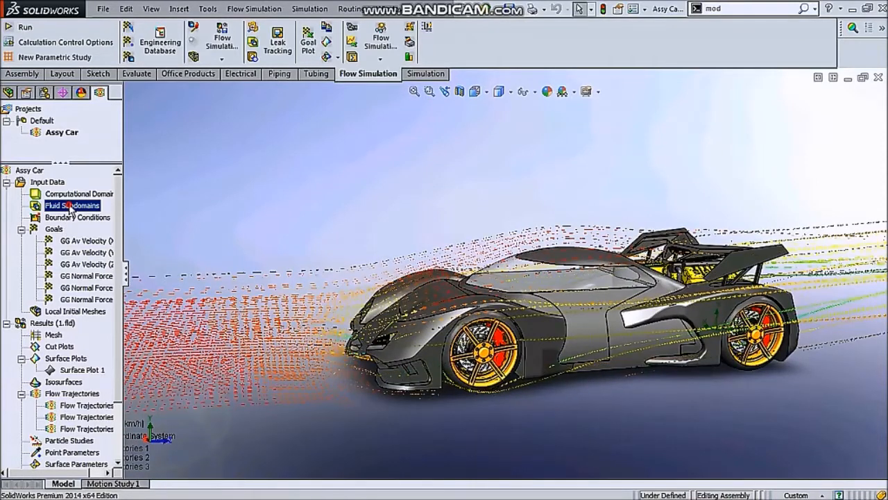
pyautogui.rightClick(70, 207)
pyautogui.click(88, 212)
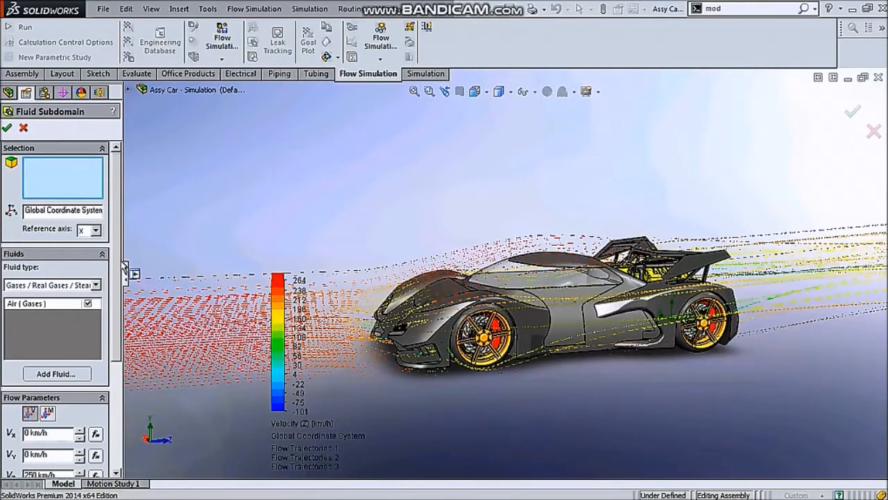
pyautogui.moveTo(118, 265); pyautogui.dragTo(116, 375)
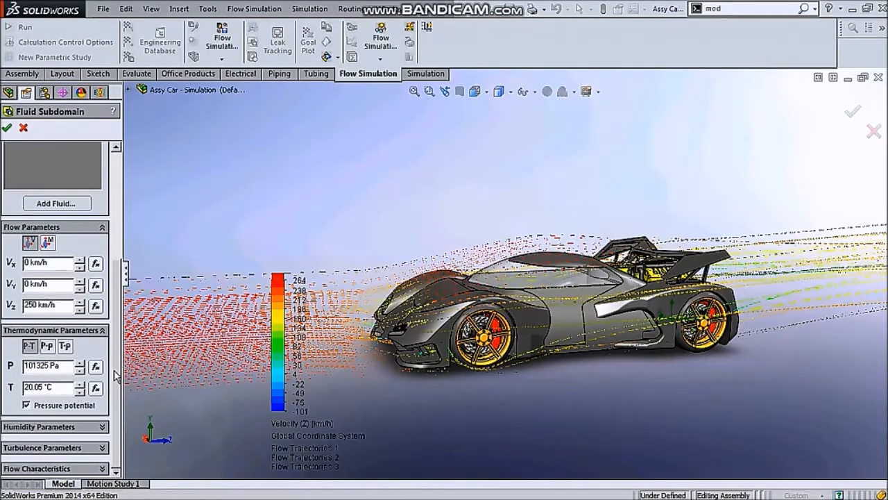
pyautogui.moveTo(63, 302); pyautogui.dragTo(12, 308)
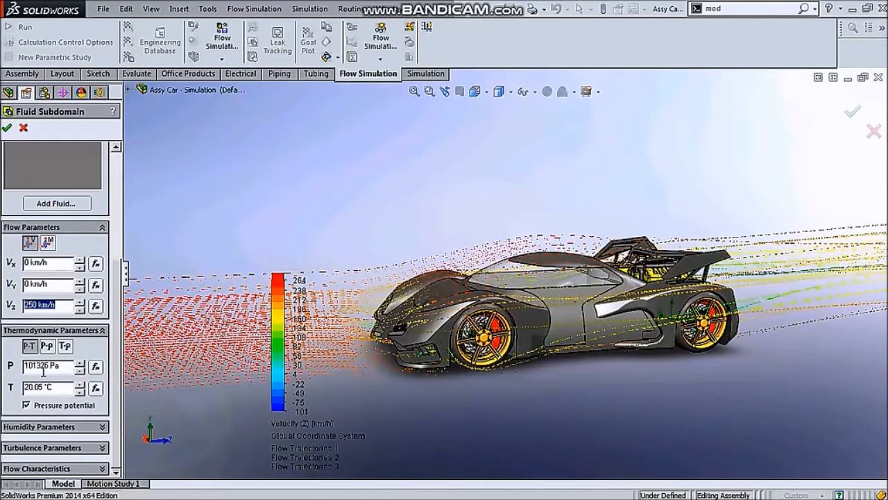
pyautogui.moveTo(68, 363); pyautogui.dragTo(25, 365)
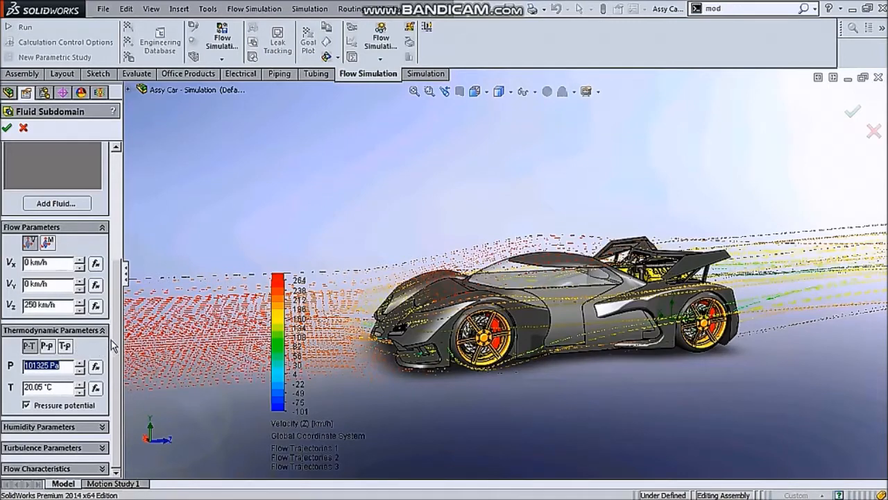
# Examine the fluid subdomain's humidity, turbulence and flow characteristics settings, and leave without creating it.
pyautogui.click(102, 426)
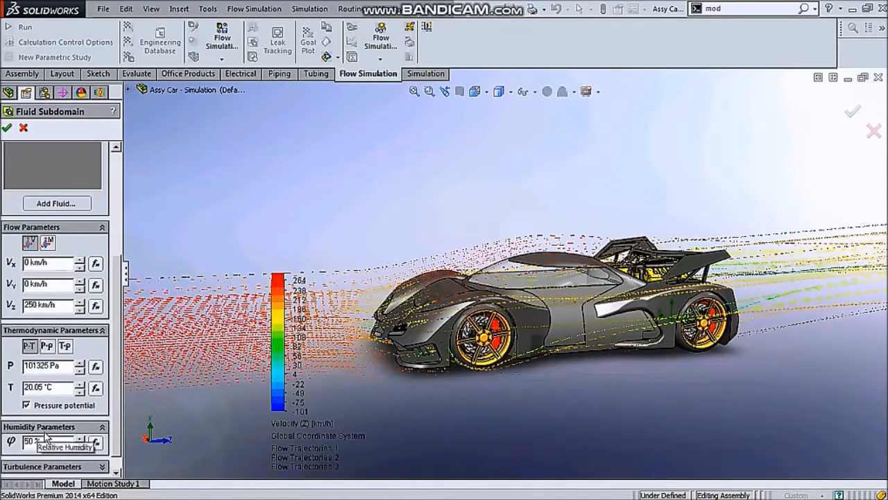
pyautogui.scroll(-1, 73, 448)
pyautogui.click(73, 449)
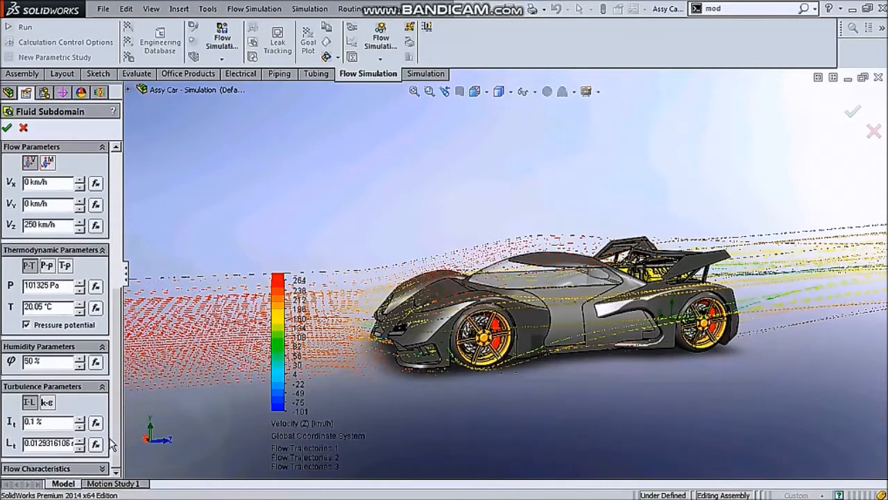
pyautogui.click(92, 469)
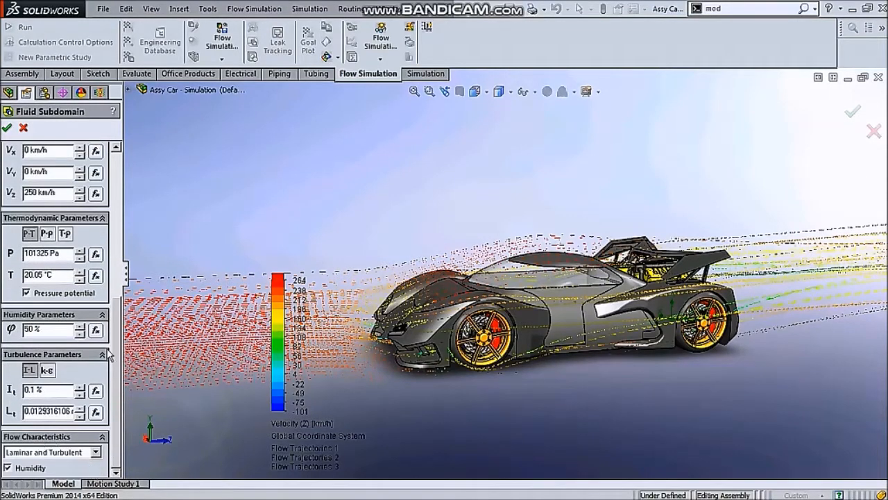
pyautogui.moveTo(116, 321); pyautogui.dragTo(120, 292)
pyautogui.scroll(1, 90, 199)
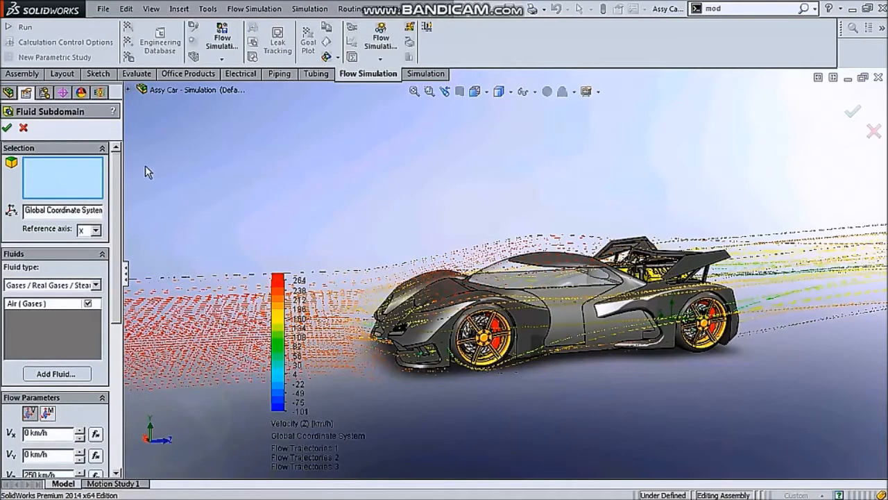
pyautogui.scroll(2, 231, 187)
pyautogui.click(24, 128)
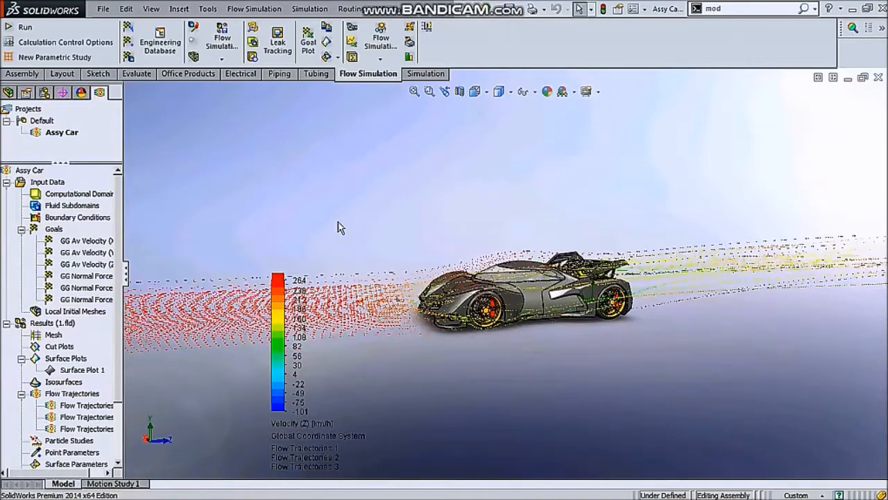
# Open a new boundary condition and compare the flow direction options for Inlet Mass Flow, including 3D Vector.
pyautogui.moveTo(333, 263); pyautogui.dragTo(459, 268, button='middle')
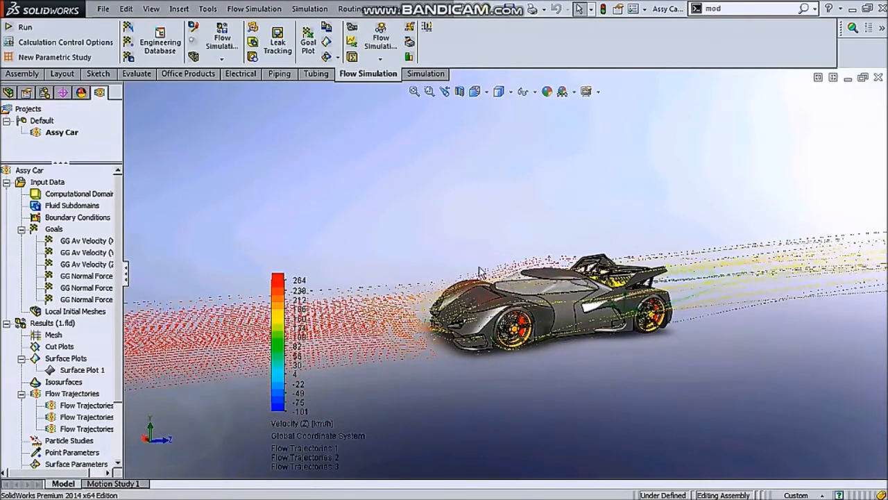
pyautogui.scroll(-2, 68, 211)
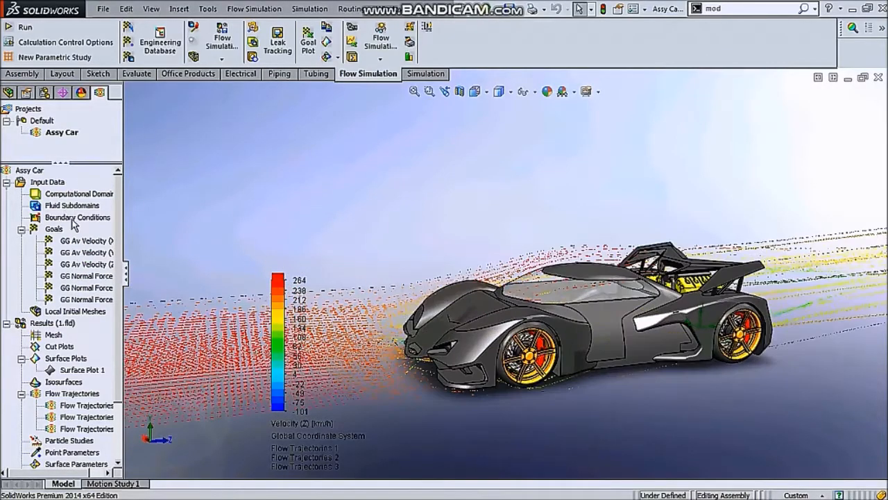
pyautogui.click(88, 220)
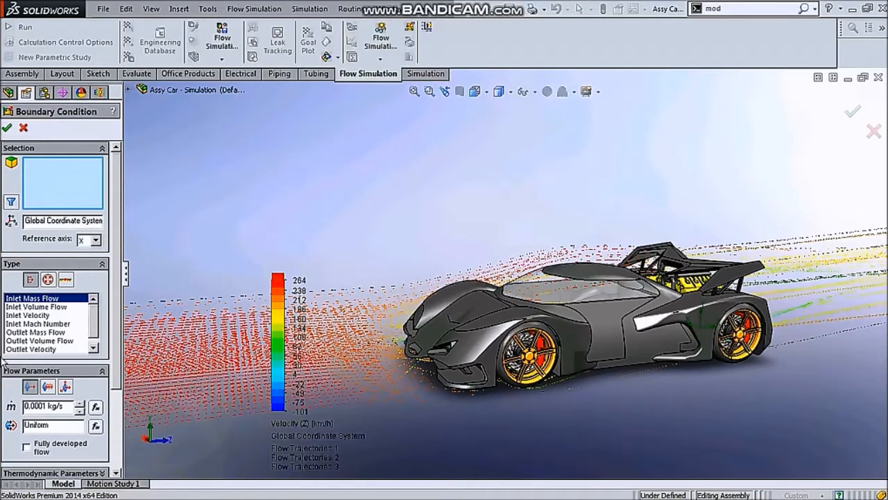
pyautogui.click(48, 386)
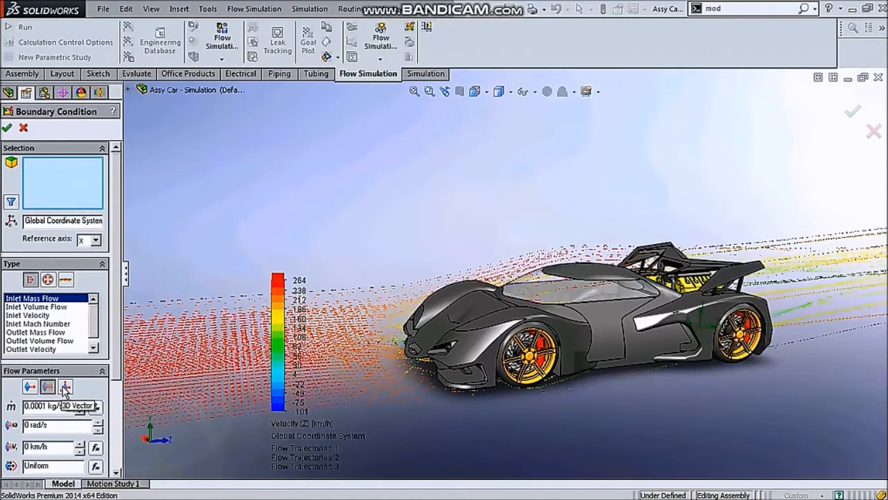
pyautogui.click(64, 387)
pyautogui.click(29, 386)
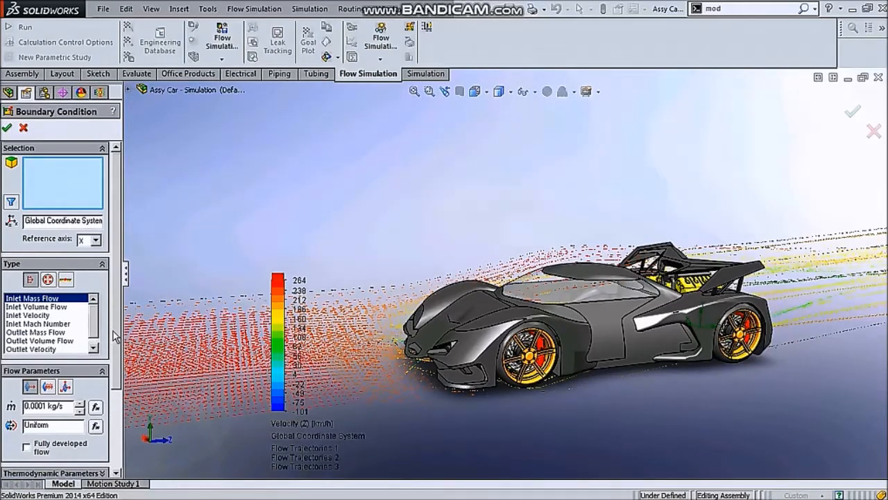
# Examine the thermodynamic and humidity parameters of the Inlet Mass Flow boundary condition.
pyautogui.scroll(-4, 100, 375)
pyautogui.click(101, 362)
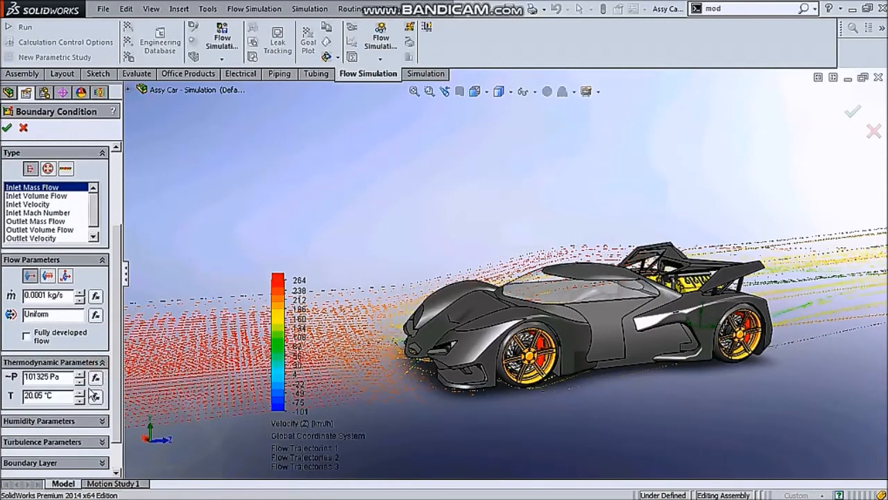
pyautogui.click(92, 420)
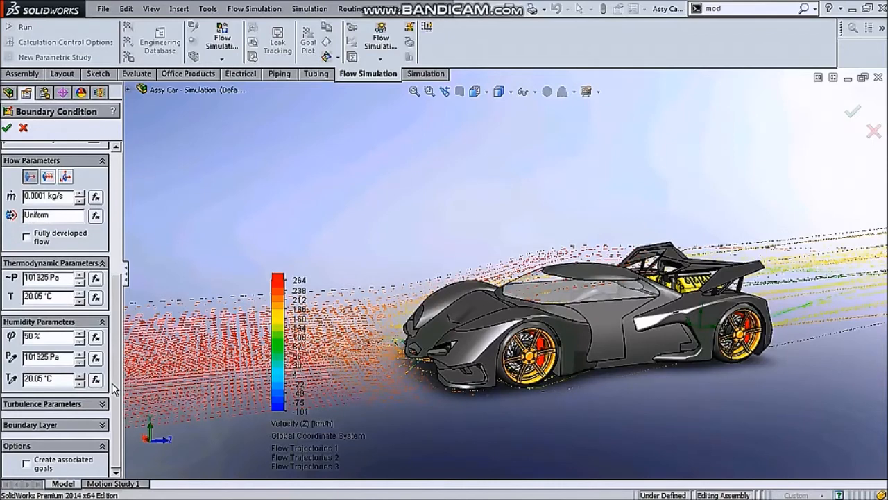
pyautogui.moveTo(114, 389); pyautogui.dragTo(124, 247)
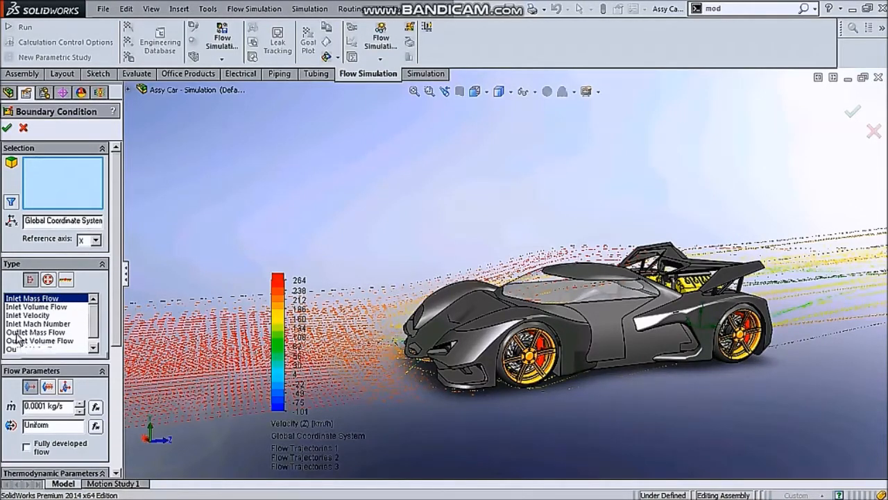
# Review the available inlet and outlet flow types, and switch the boundary condition to the pressure types with Environment Pressure.
pyautogui.scroll(-1, 109, 312)
pyautogui.scroll(1, 110, 313)
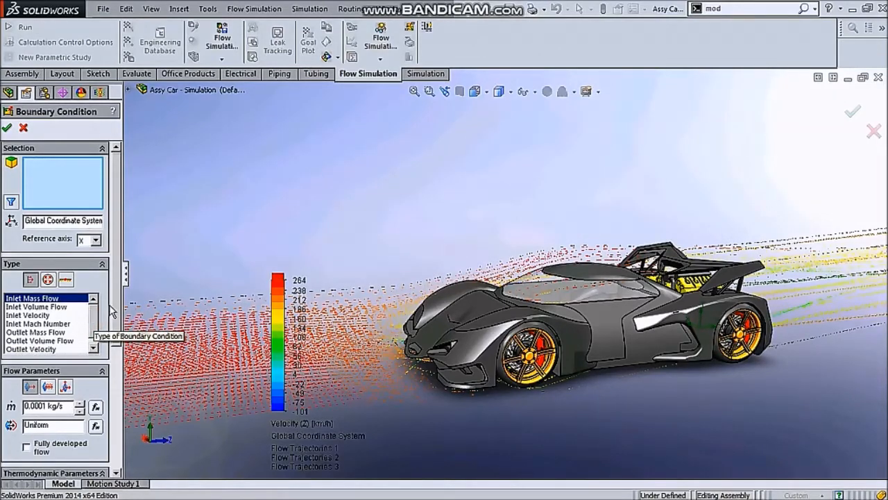
pyautogui.scroll(-1, 111, 313)
pyautogui.click(47, 268)
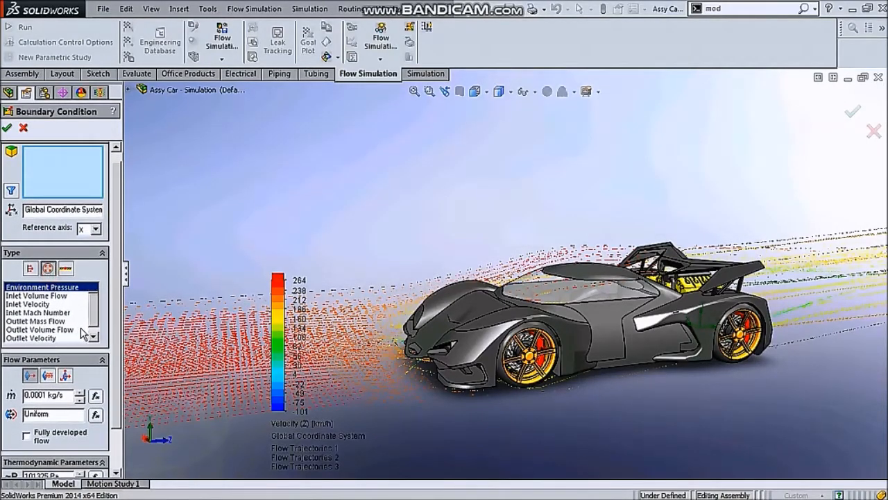
# Review the wall types Real Wall and Ideal Wall for the boundary condition, and leave without creating it.
pyautogui.click(66, 268)
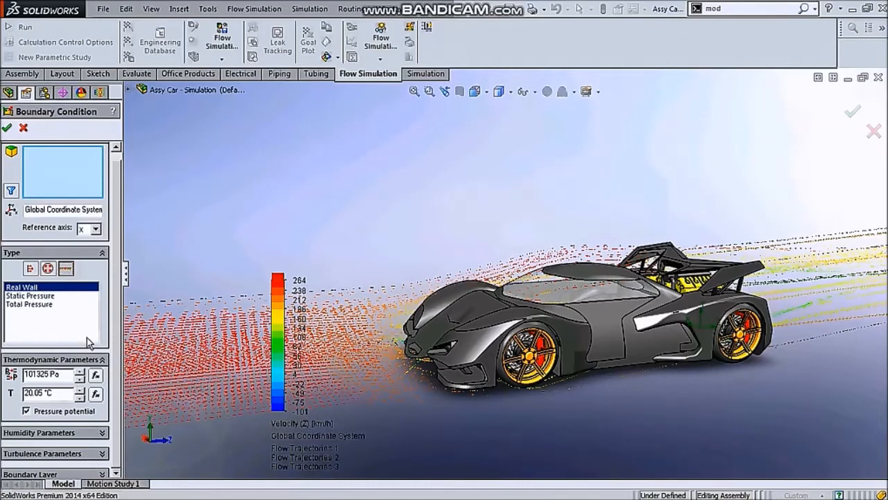
pyautogui.click(117, 330)
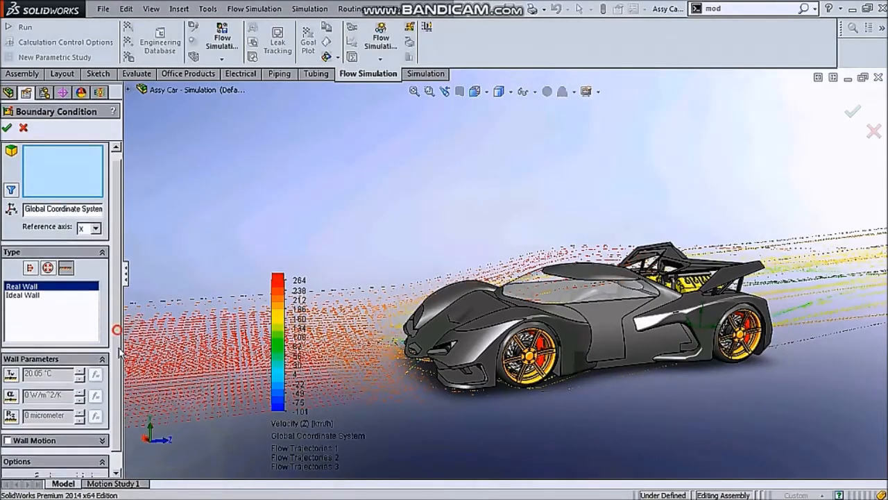
pyautogui.moveTo(119, 348); pyautogui.dragTo(120, 382)
pyautogui.scroll(1, 111, 354)
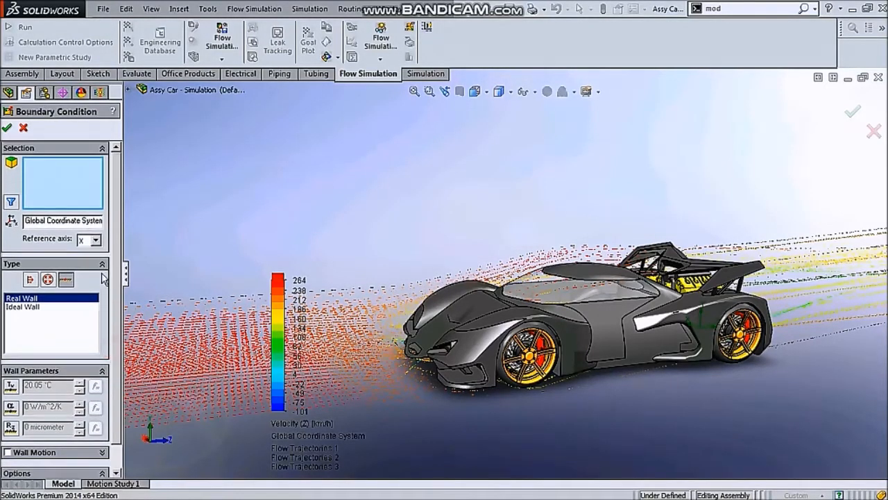
pyautogui.click(22, 129)
pyautogui.scroll(3, 588, 319)
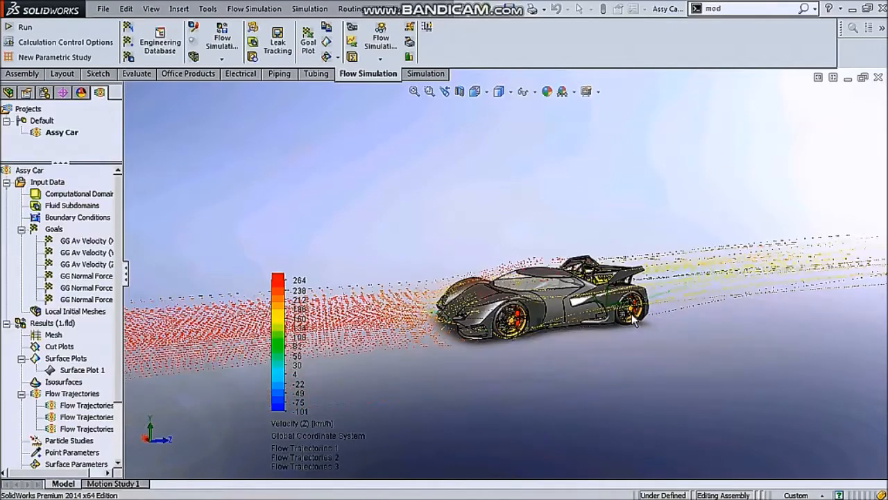
# Open the definition of new global goals and widen it so the full parameter names are readable.
pyautogui.scroll(-3, 589, 319)
pyautogui.scroll(-2, 589, 319)
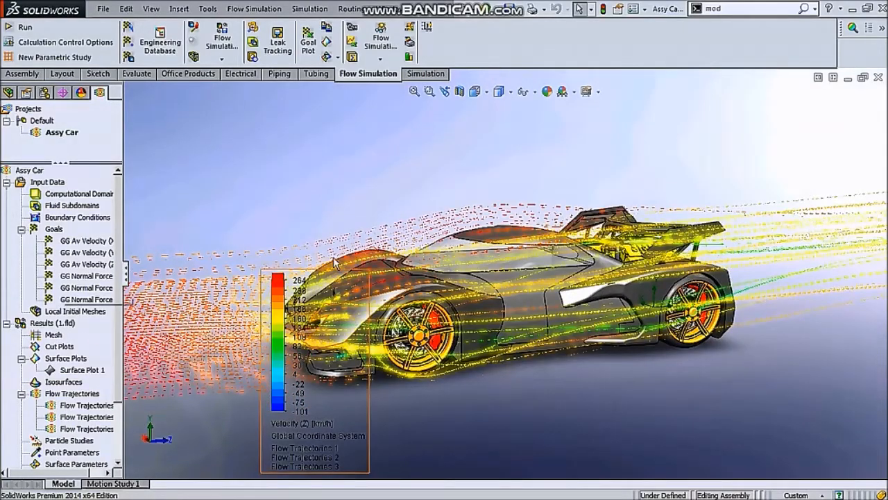
pyautogui.moveTo(388, 218); pyautogui.dragTo(327, 229, button='middle')
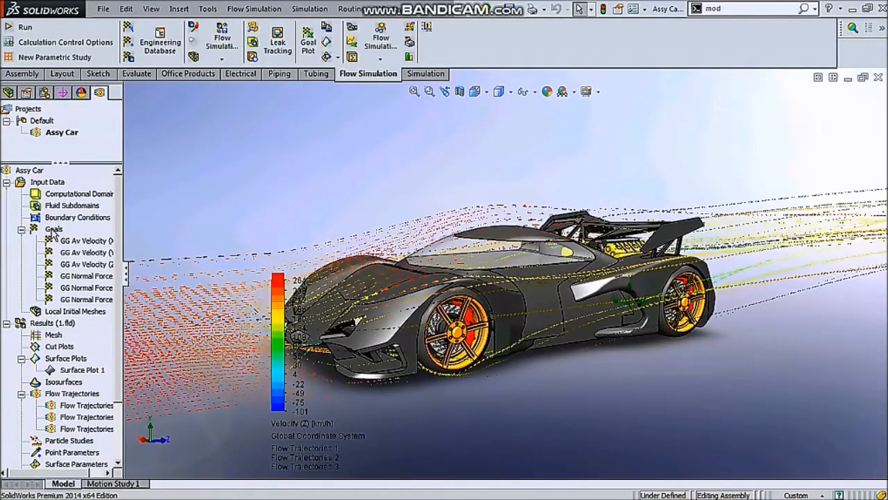
pyautogui.rightClick(55, 230)
pyautogui.click(186, 252)
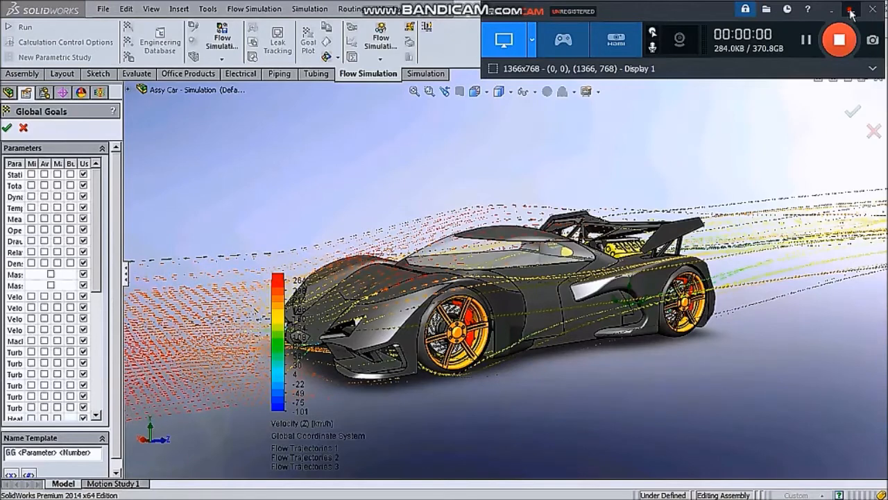
pyautogui.click(852, 9)
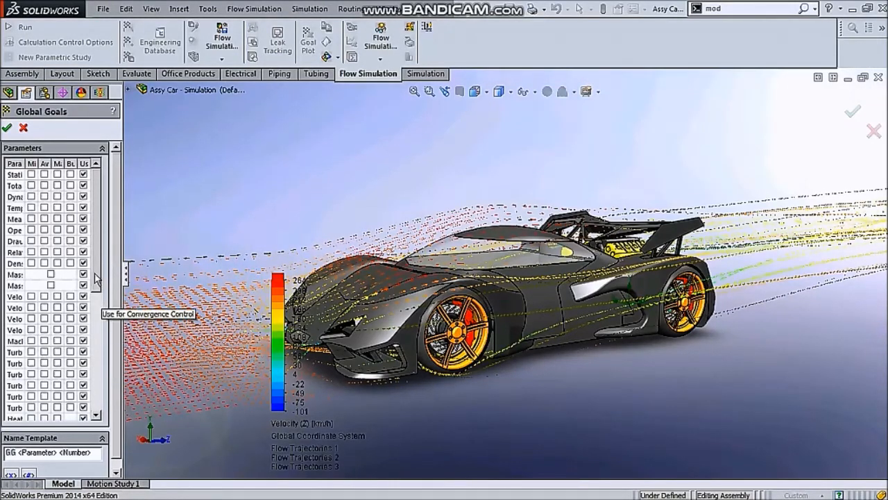
pyautogui.scroll(-1, 100, 291)
pyautogui.scroll(1, 99, 292)
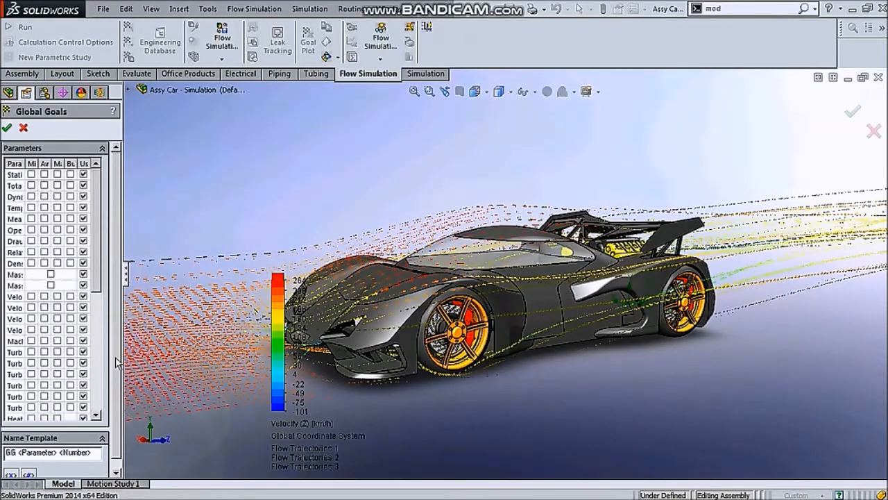
pyautogui.moveTo(122, 353); pyautogui.dragTo(263, 340)
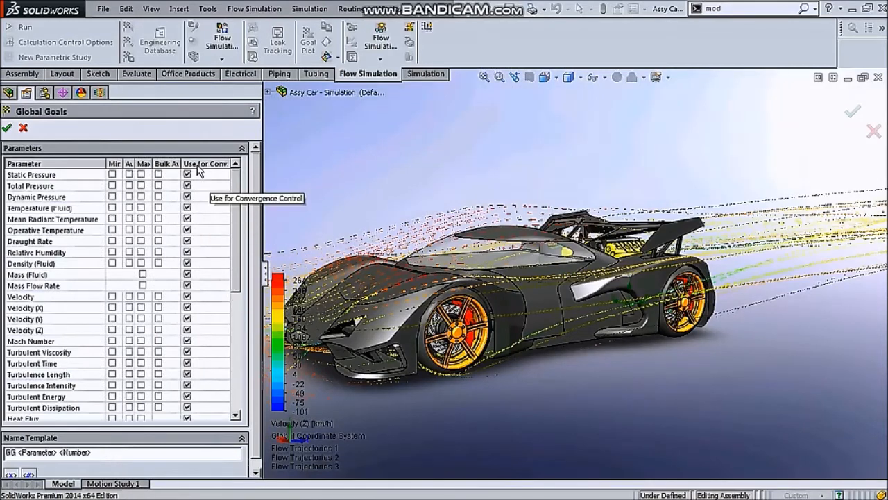
# Examine the global goal parameters from Static Pressure through Mass of Air, including their convergence control option.
pyautogui.scroll(-1, 214, 272)
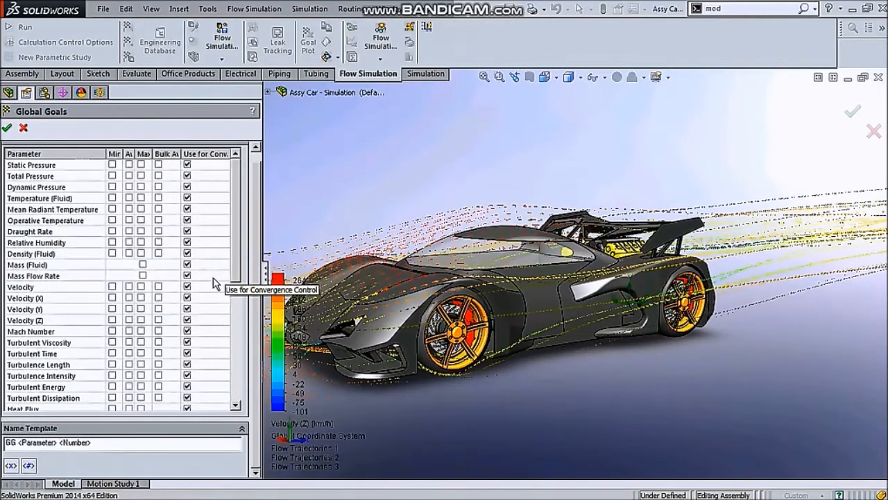
pyautogui.click(238, 245)
pyautogui.scroll(-7, 241, 257)
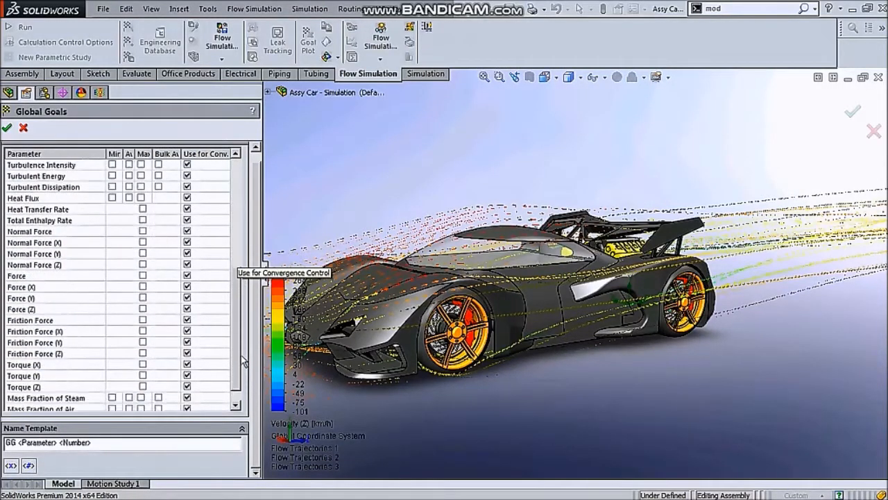
pyautogui.moveTo(234, 363); pyautogui.dragTo(235, 232)
pyautogui.scroll(-7, 235, 232)
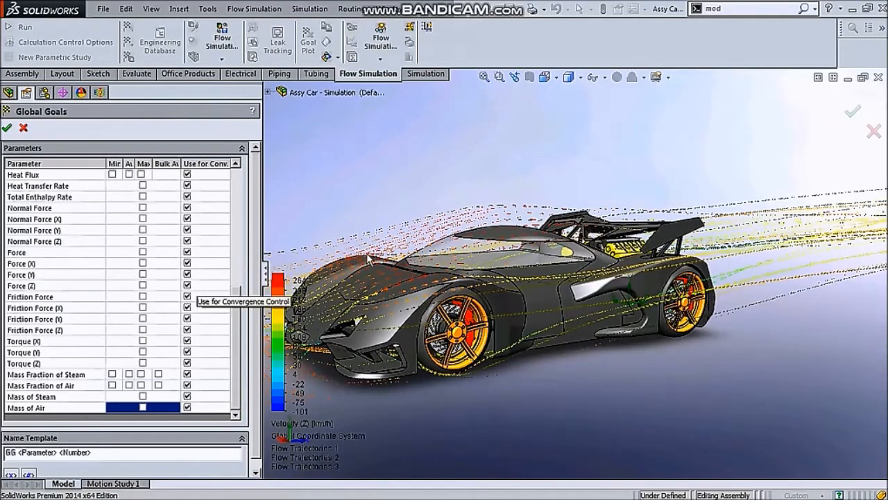
pyautogui.moveTo(239, 354); pyautogui.dragTo(243, 386)
pyautogui.moveTo(262, 236); pyautogui.dragTo(111, 234)
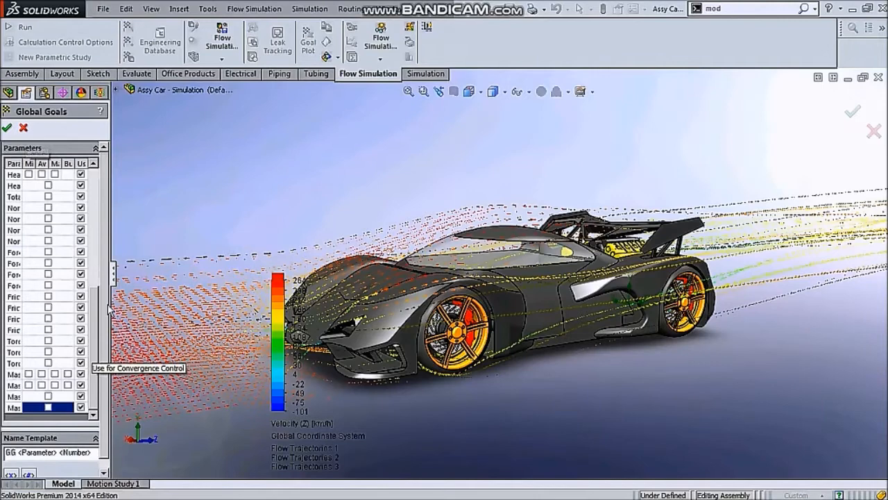
# Recheck the velocity, turbulence, force and torque parameters at full width, and close the global goals without selecting any.
pyautogui.moveTo(111, 246); pyautogui.dragTo(259, 249)
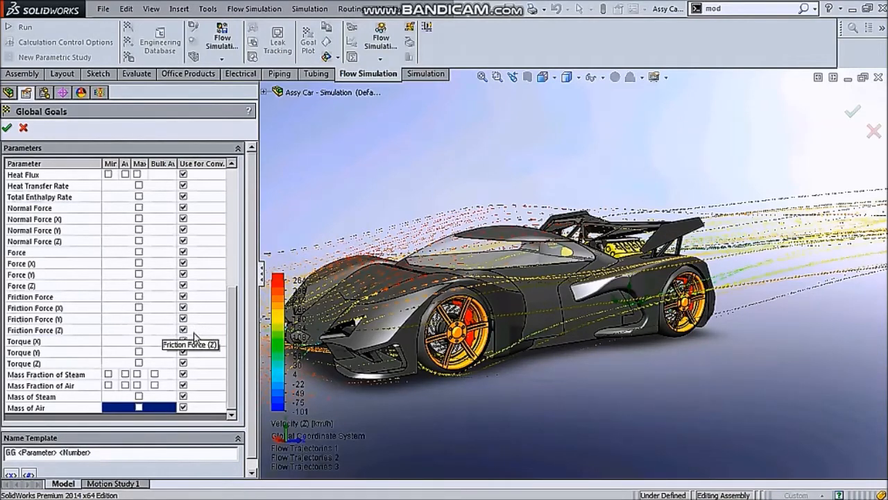
pyautogui.moveTo(229, 338); pyautogui.dragTo(243, 258)
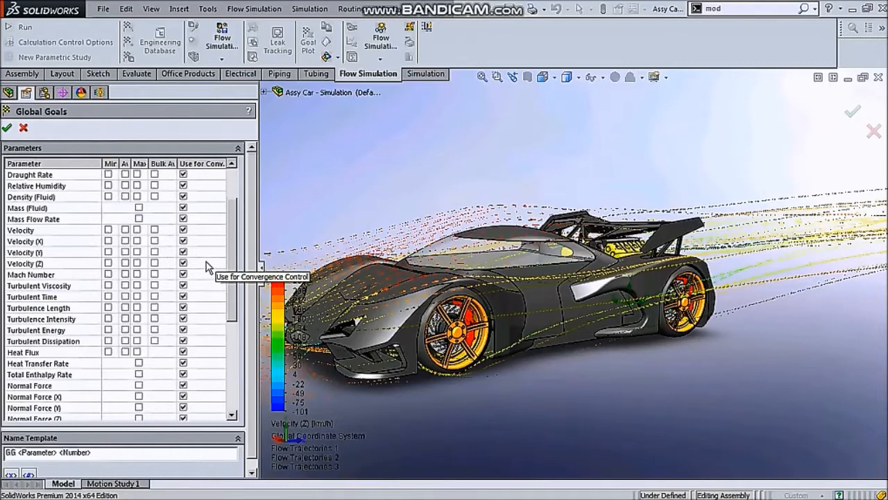
pyautogui.moveTo(238, 273); pyautogui.dragTo(235, 229)
pyautogui.scroll(-2, 235, 233)
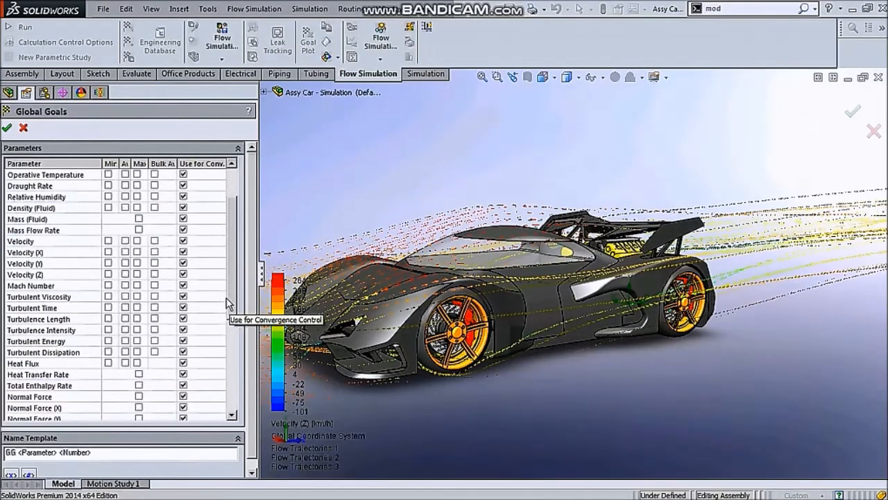
pyautogui.scroll(-5, 234, 300)
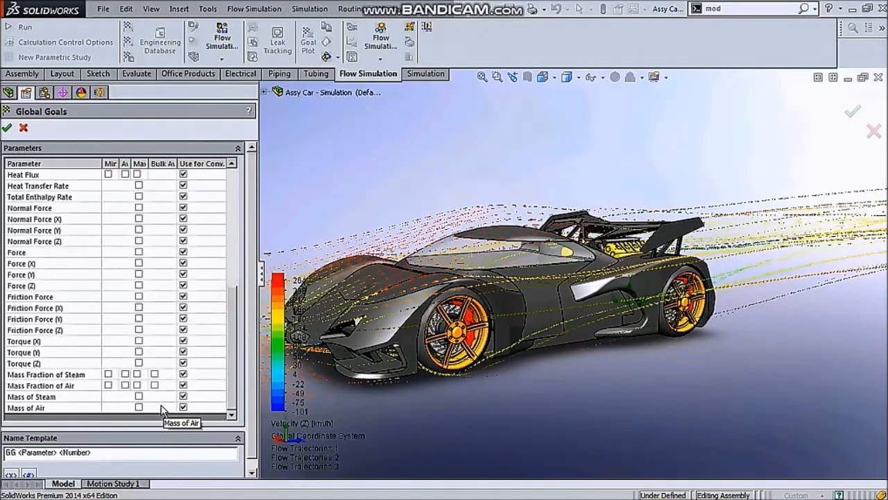
pyautogui.click(6, 128)
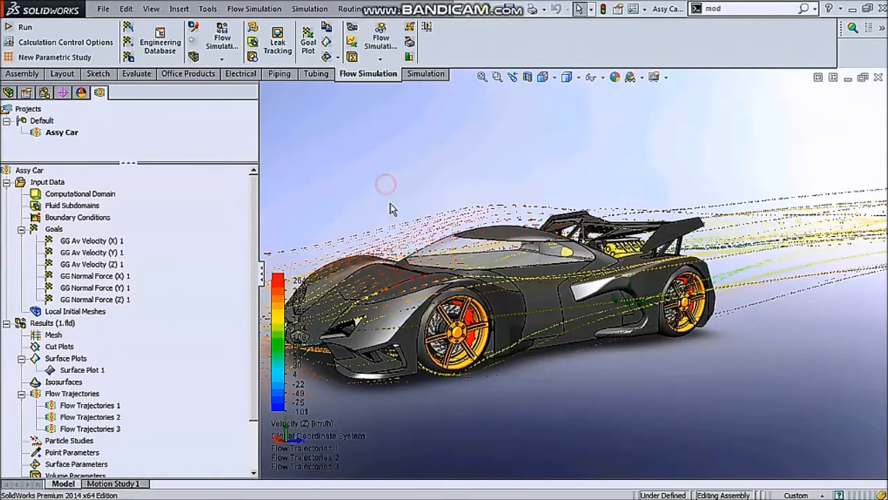
# Open a new local initial mesh, examine its region and automatic settings, and leave without creating it.
pyautogui.moveTo(389, 185); pyautogui.dragTo(361, 229, button='middle')
pyautogui.scroll(-3, 333, 243)
pyautogui.scroll(-2, 308, 255)
pyautogui.rightClick(82, 312)
pyautogui.click(111, 321)
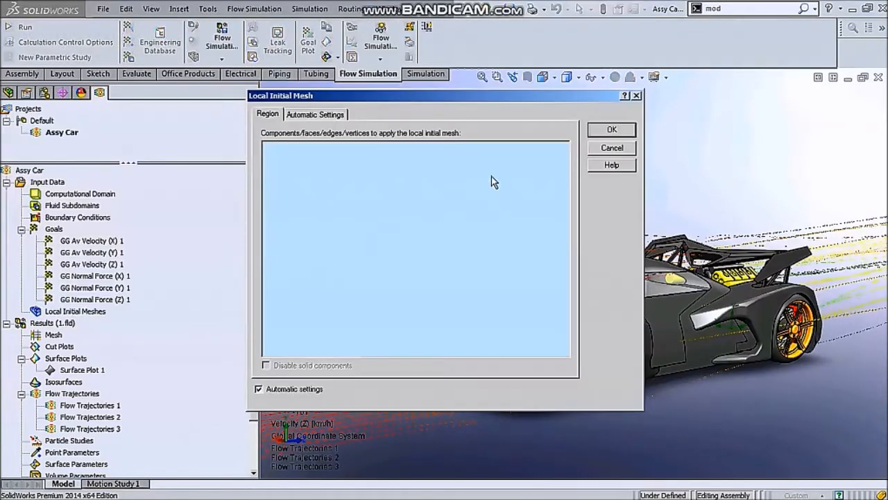
pyautogui.click(327, 114)
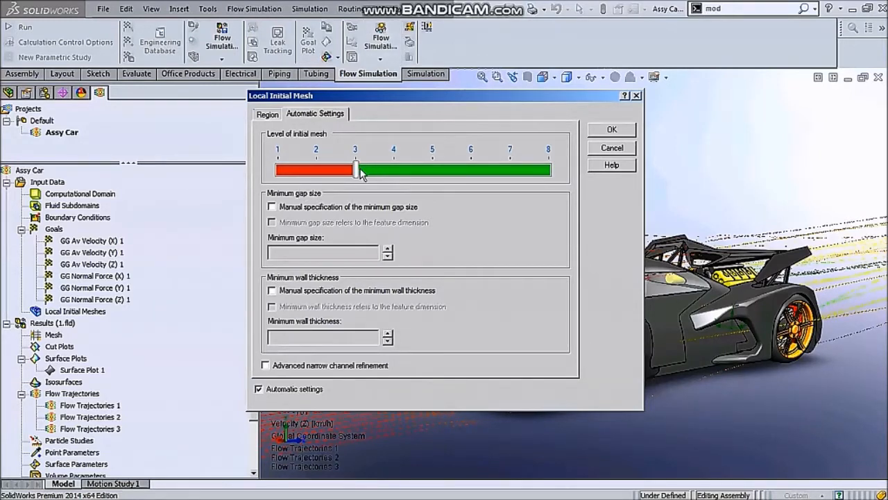
pyautogui.click(267, 115)
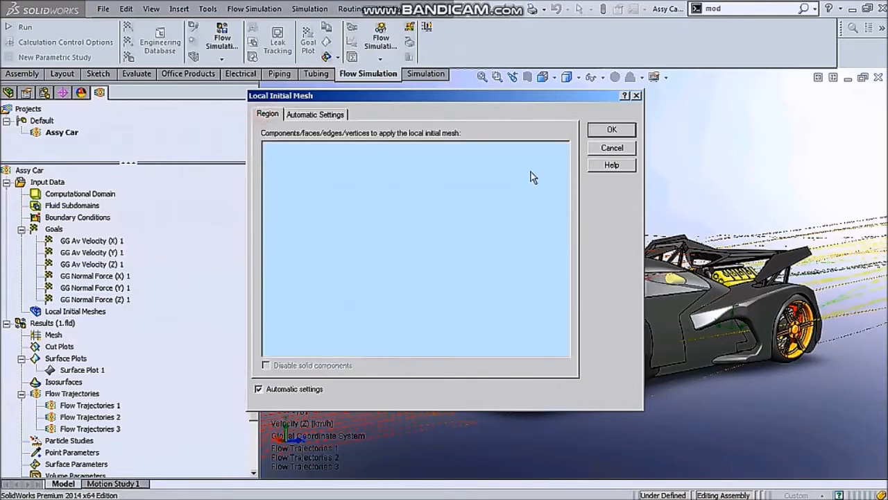
pyautogui.click(612, 149)
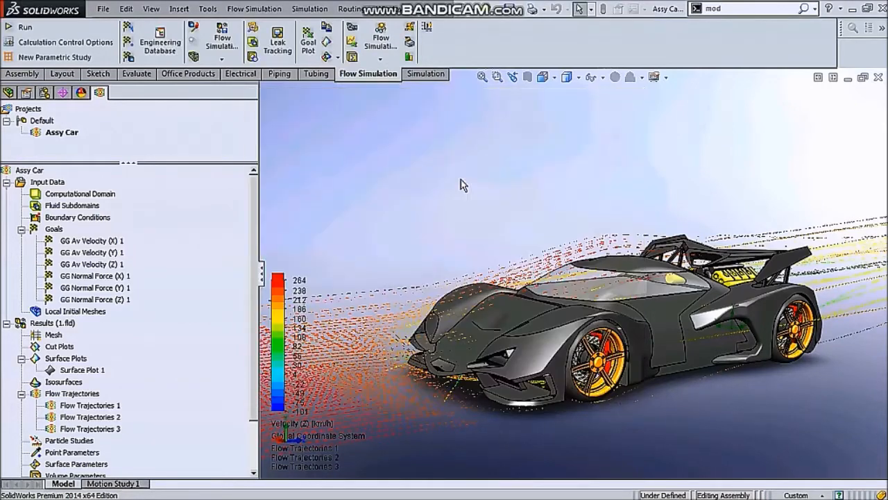
# Review the operations available for the loaded results and inspect the flow trajectories around the car's front.
pyautogui.doubleClick(61, 324)
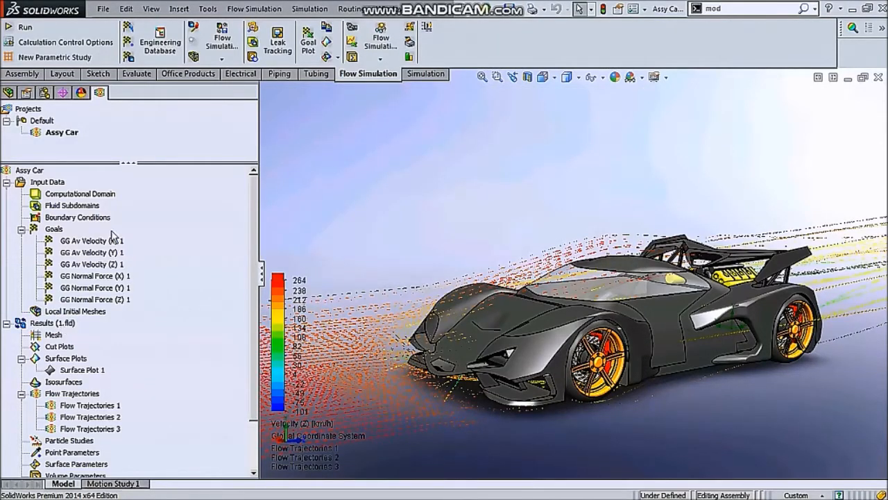
pyautogui.rightClick(43, 326)
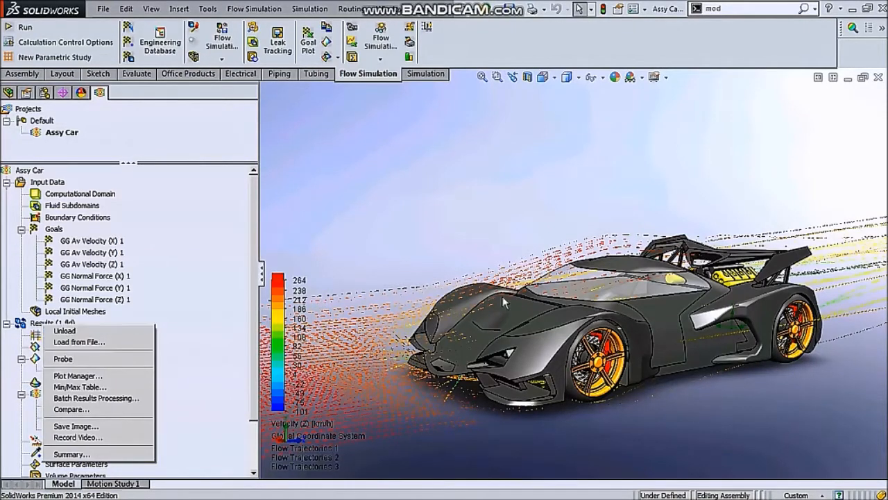
pyautogui.click(525, 229)
pyautogui.moveTo(520, 232); pyautogui.dragTo(529, 329, button='middle')
pyautogui.scroll(-5, 529, 329)
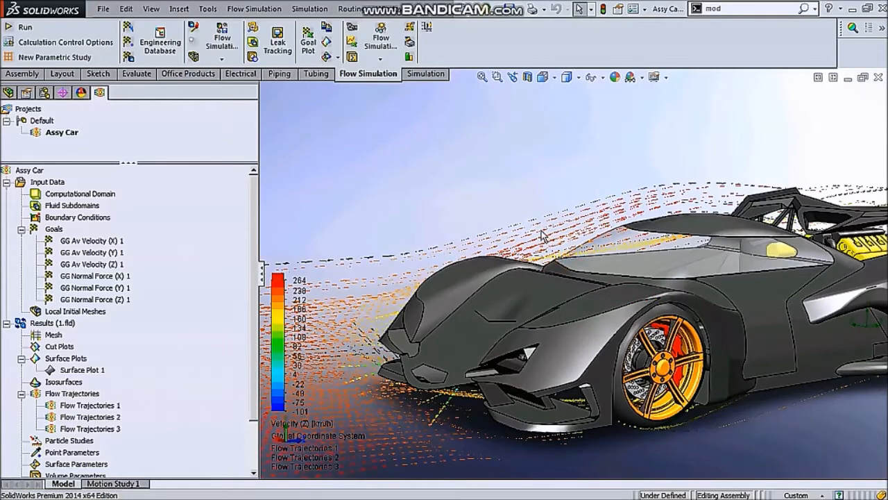
pyautogui.press('f')
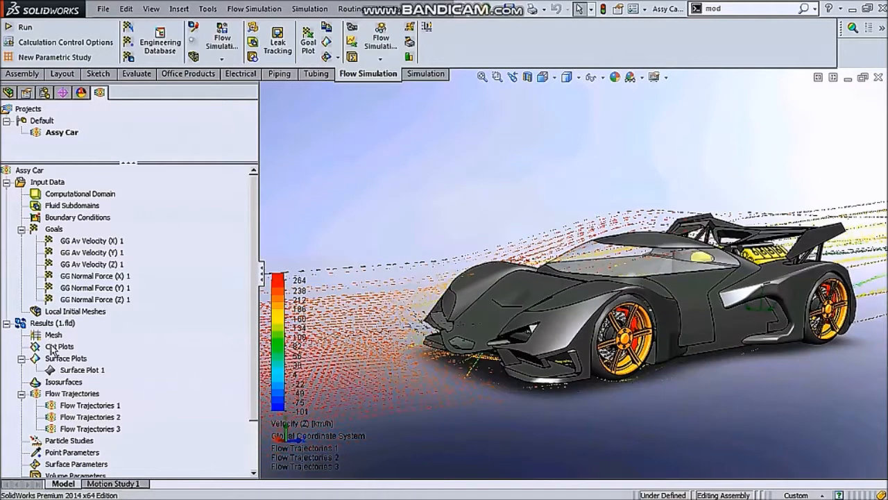
# Examine the result files available for loading from folder 1 and their properties, and leave without loading one.
pyautogui.rightClick(63, 324)
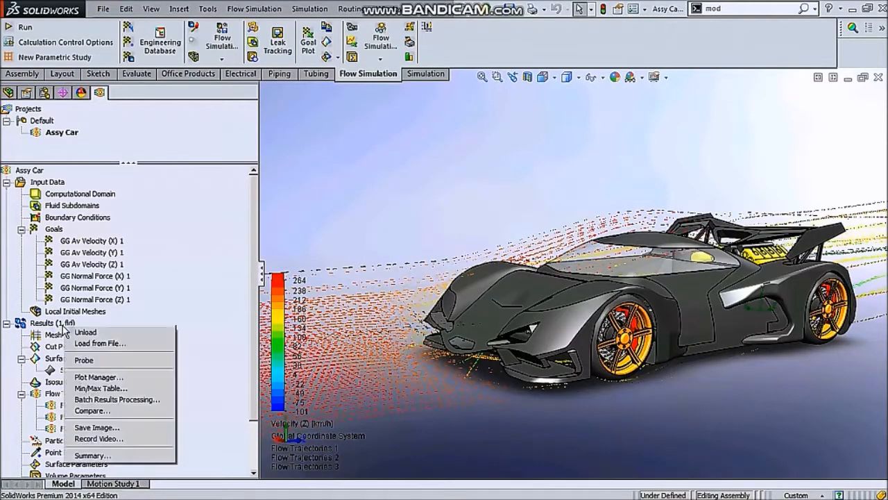
pyautogui.click(95, 344)
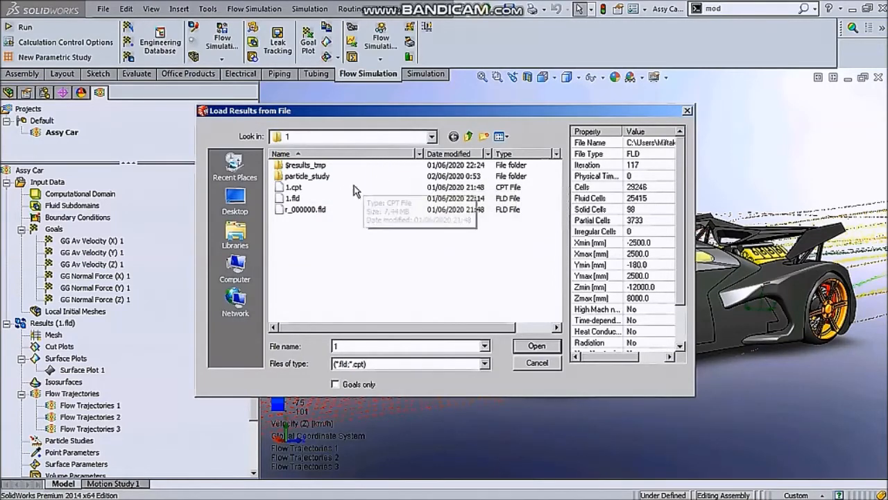
pyautogui.click(537, 362)
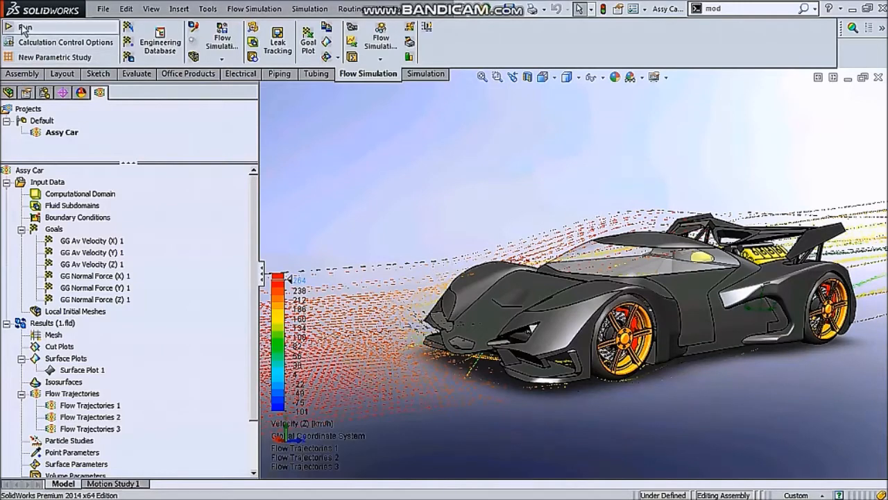
pyautogui.click(341, 146)
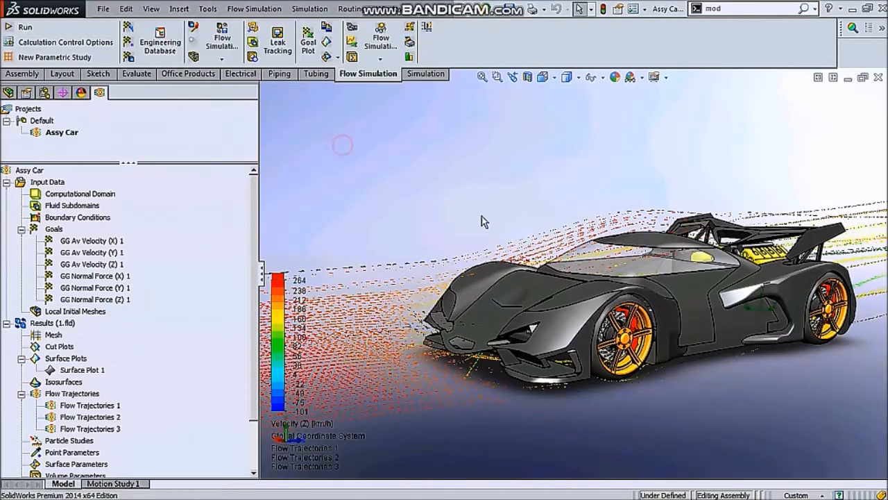
# Examine the result categories from Mesh through Animations and the flow trajectories around the whole car.
pyautogui.scroll(3, 510, 236)
pyautogui.click(463, 203)
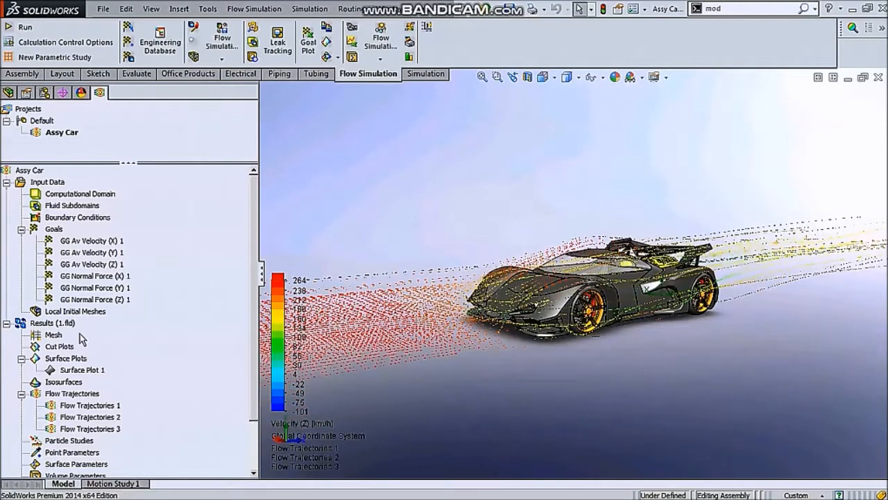
pyautogui.scroll(-2, 83, 333)
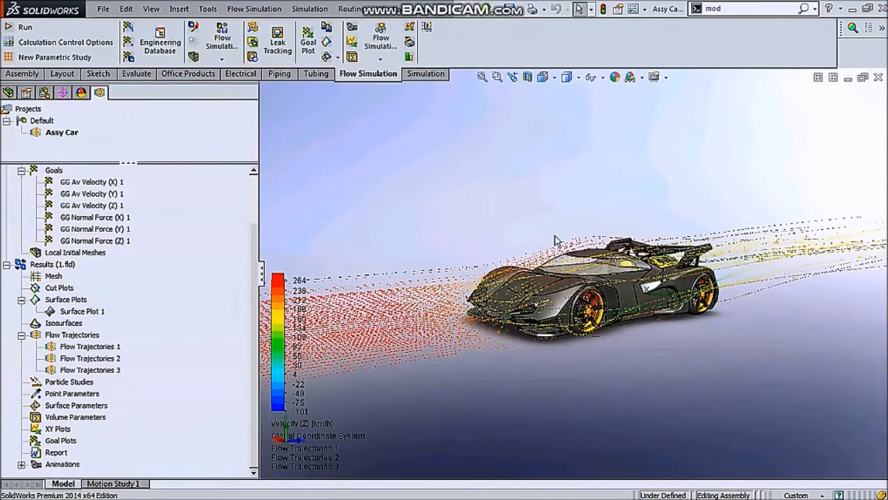
pyautogui.scroll(-4, 556, 270)
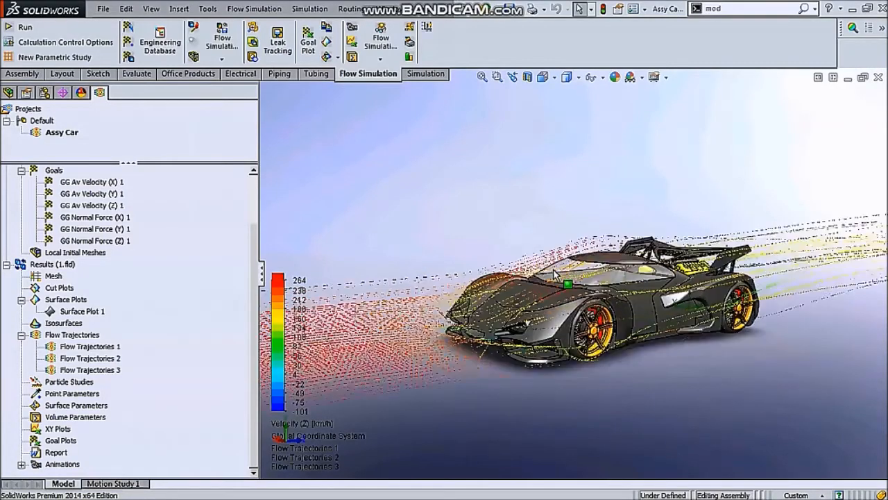
pyautogui.scroll(1, 752, 295)
pyautogui.scroll(-1, 751, 295)
pyautogui.moveTo(752, 295); pyautogui.dragTo(639, 285, button='middle')
pyautogui.scroll(1, 707, 292)
pyautogui.scroll(-1, 512, 306)
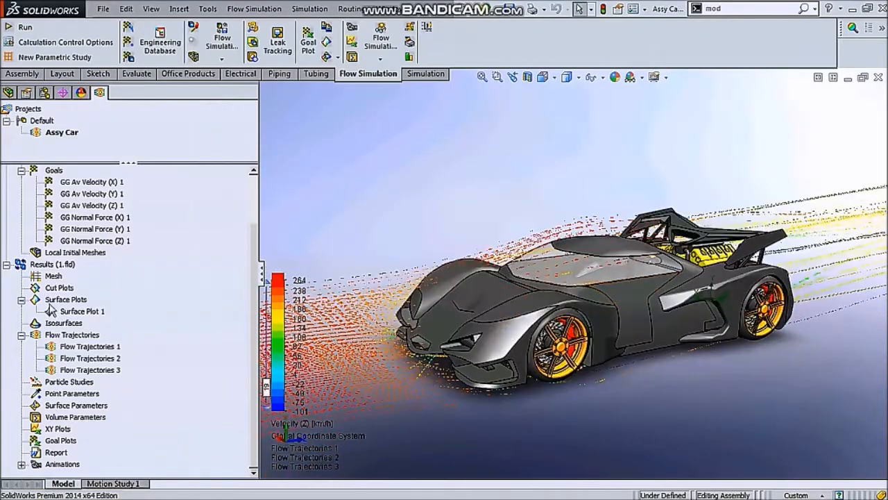
# Show Surface Plot 1 and inspect its contours on the car body.
pyautogui.click(59, 287)
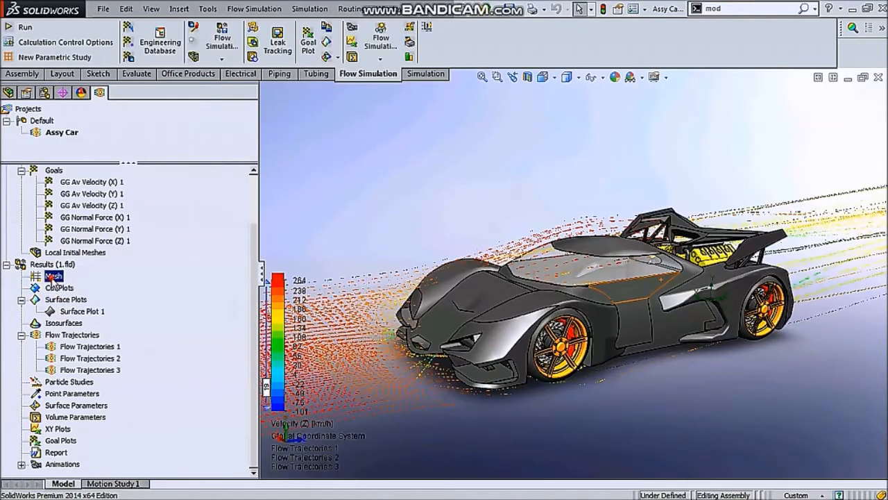
pyautogui.rightClick(69, 312)
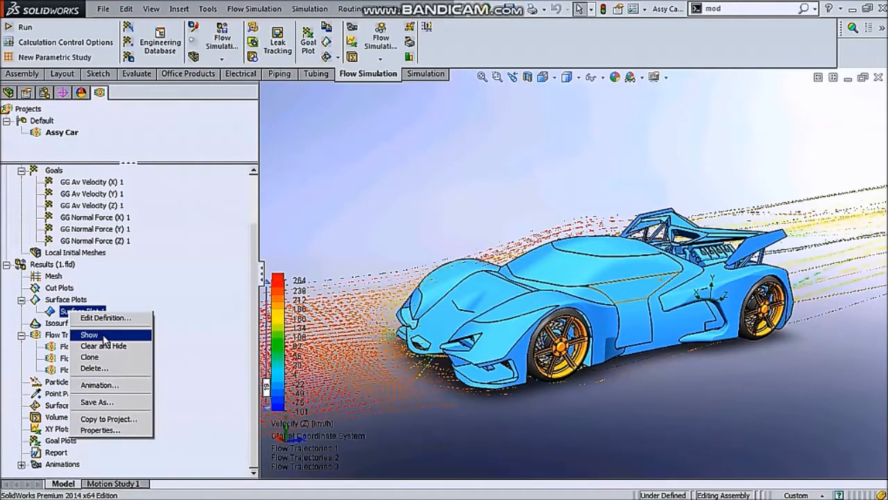
pyautogui.click(90, 335)
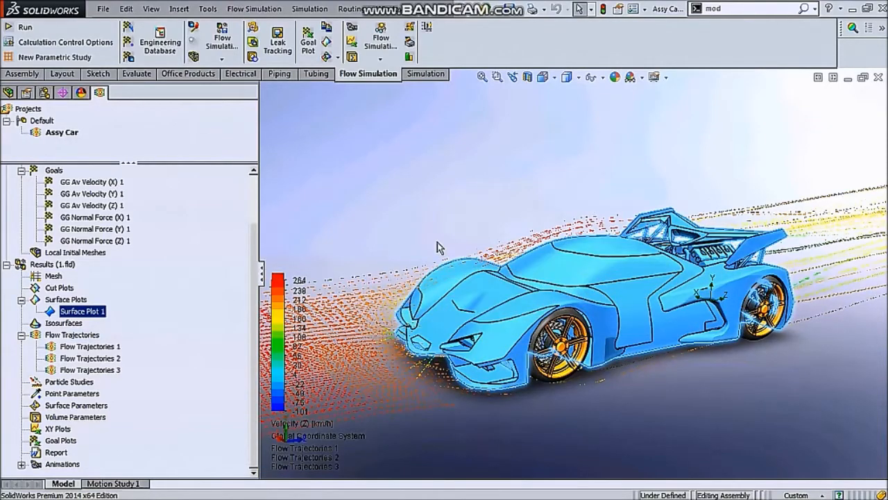
pyautogui.click(398, 214)
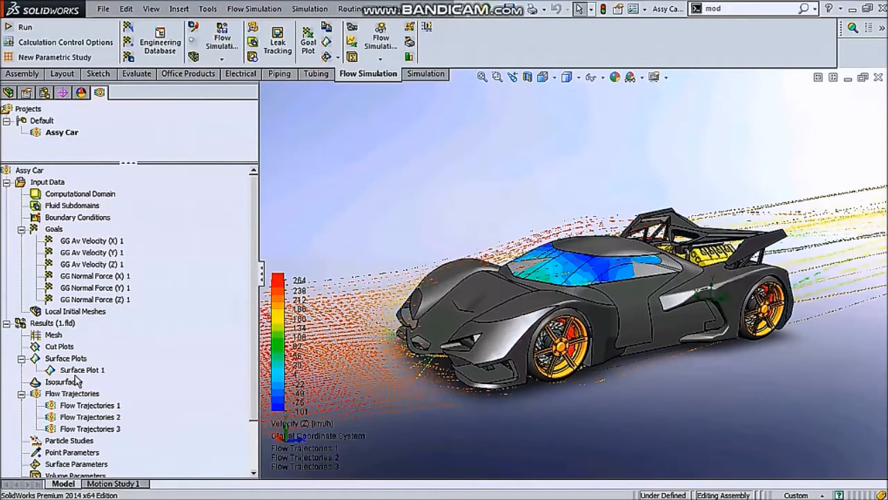
pyautogui.moveTo(556, 347); pyautogui.dragTo(502, 275, button='middle')
pyautogui.scroll(-5, 646, 352)
pyautogui.scroll(3, 646, 354)
pyautogui.scroll(-3, 770, 299)
pyautogui.scroll(5, 772, 298)
pyautogui.scroll(-2, 798, 300)
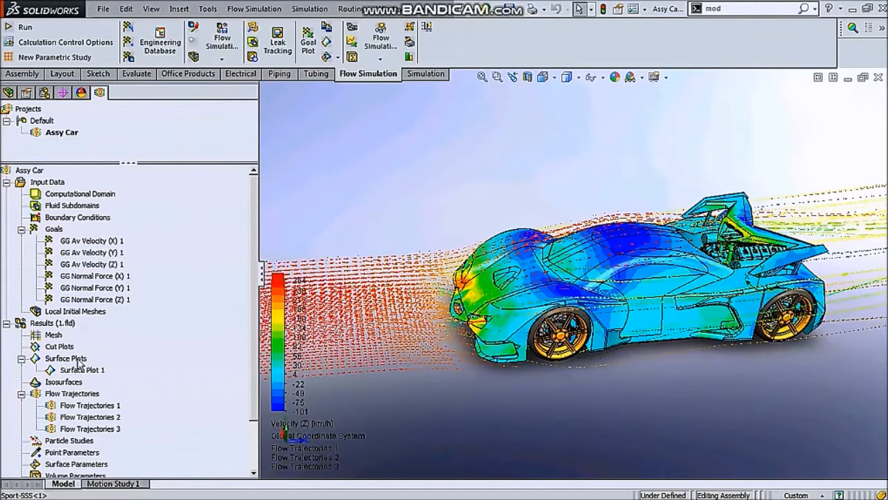
# Examine Surface Plot 1's definition, leave it without changes, and inspect the pressure contours around the car.
pyautogui.click(62, 372)
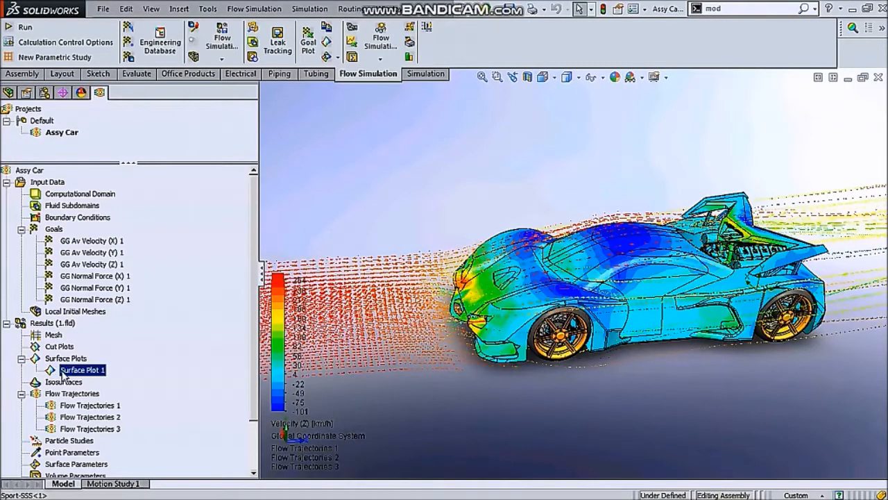
pyautogui.rightClick(63, 372)
pyautogui.click(78, 379)
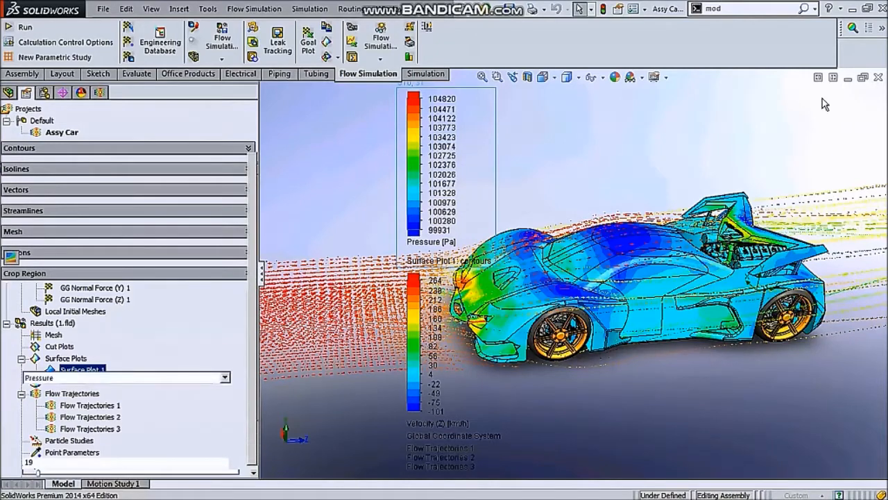
pyautogui.moveTo(883, 267)
pyautogui.click(874, 326)
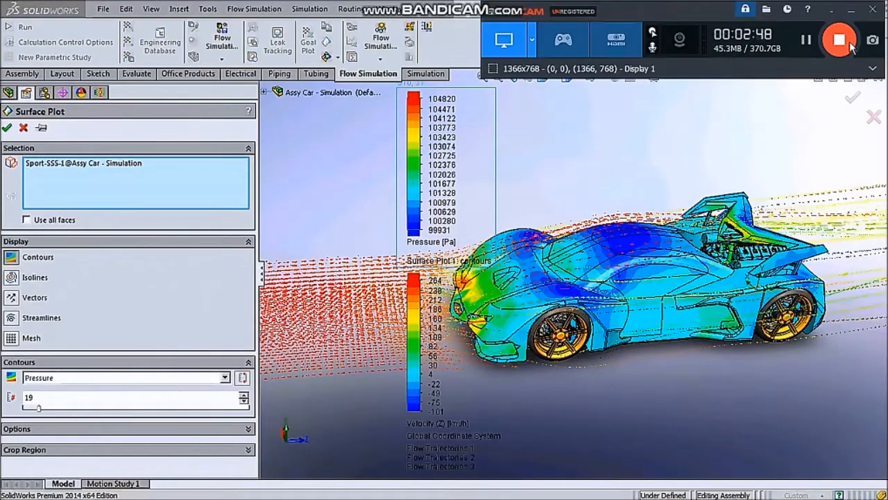
pyautogui.click(852, 11)
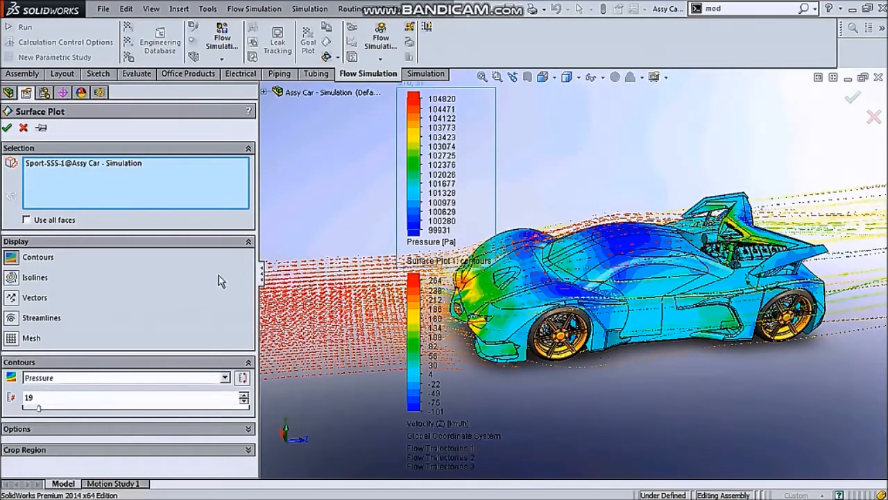
pyautogui.moveTo(536, 272); pyautogui.dragTo(486, 257, button='middle')
pyautogui.click(23, 127)
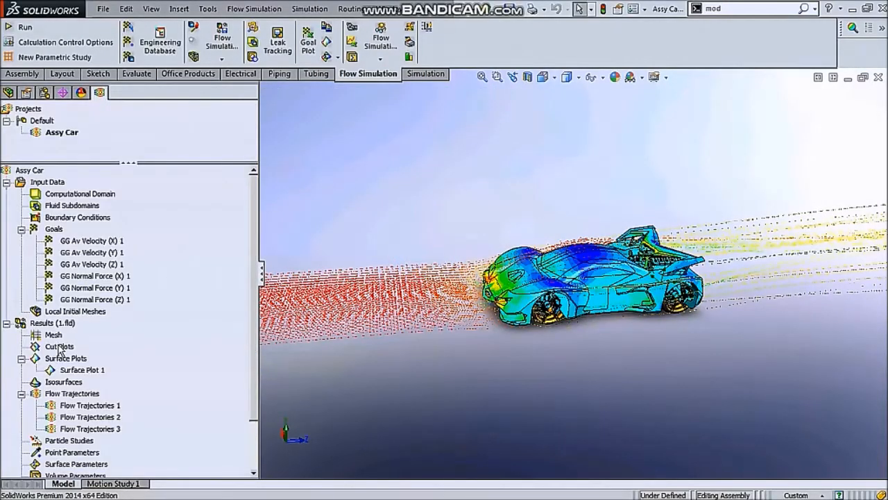
pyautogui.click(71, 370)
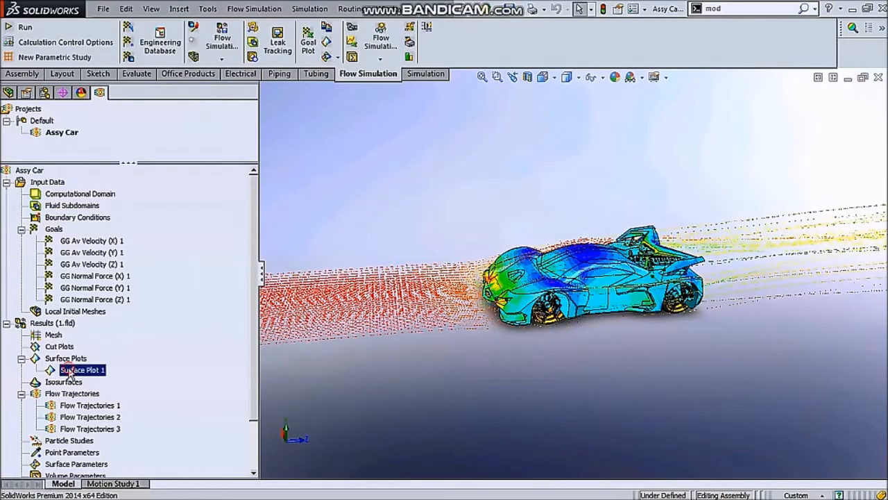
pyautogui.click(435, 215)
pyautogui.scroll(-1, 489, 239)
pyautogui.moveTo(489, 240); pyautogui.dragTo(545, 243, button='middle')
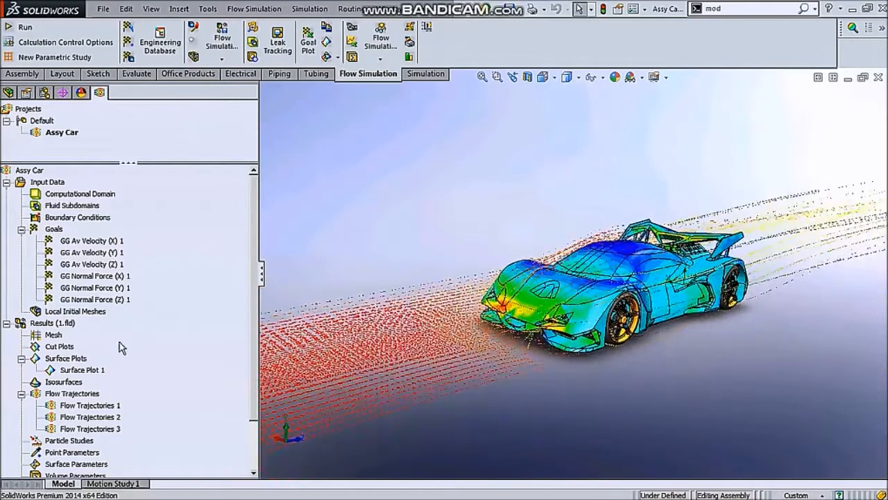
# Start a new cut plot using the assembly's Right plane as the section plane.
pyautogui.click(60, 347)
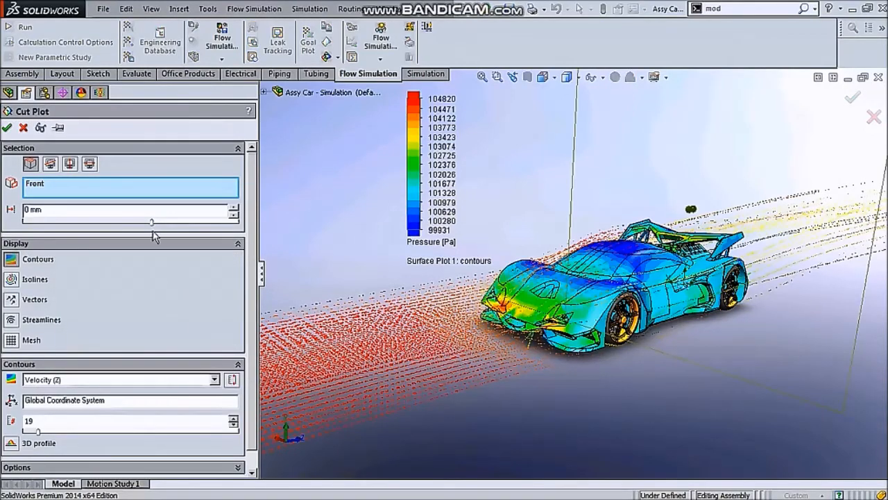
pyautogui.moveTo(474, 225); pyautogui.dragTo(306, 142, button='middle')
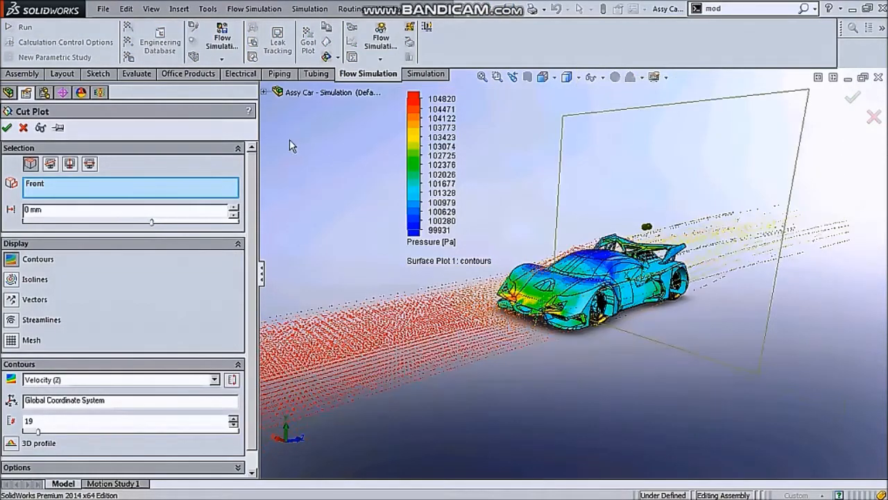
pyautogui.click(266, 93)
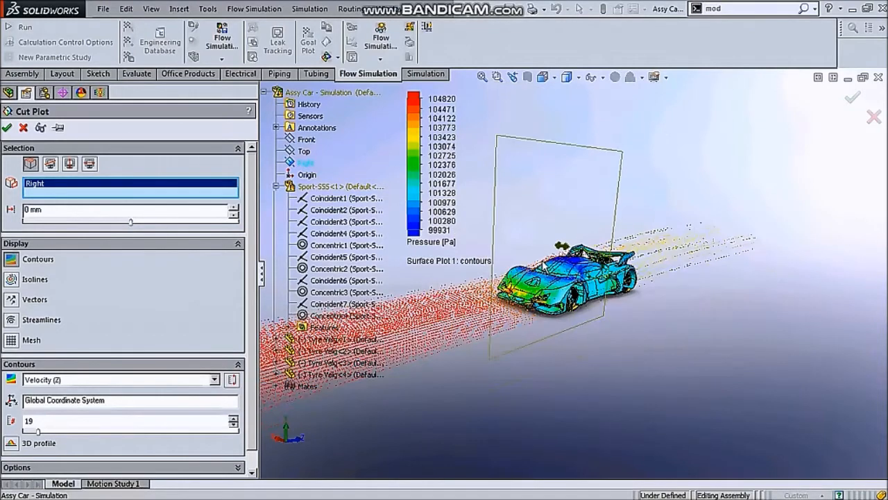
# Try to create the cut plot with contours turned off, after reviewing its display options.
pyautogui.click(74, 269)
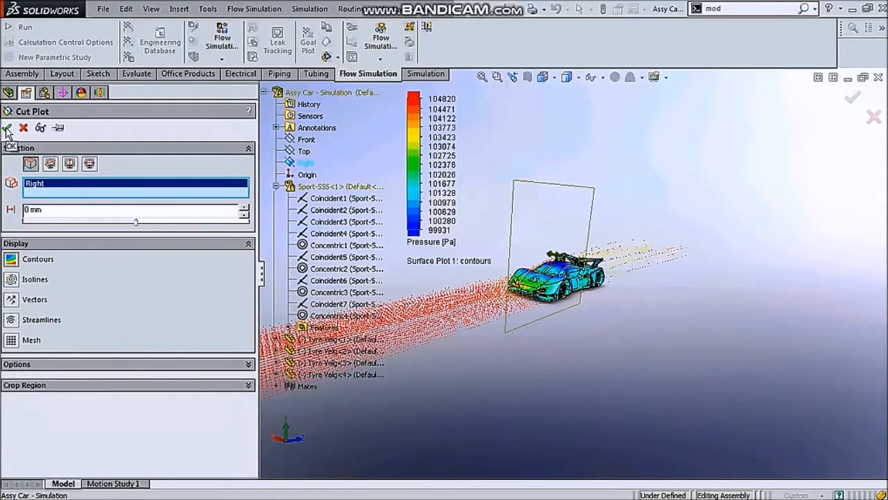
pyautogui.click(89, 364)
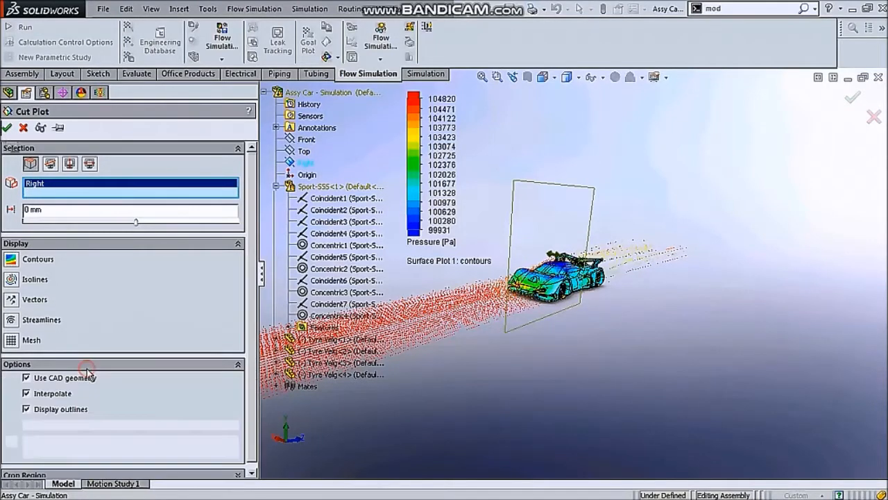
pyautogui.scroll(-1, 248, 381)
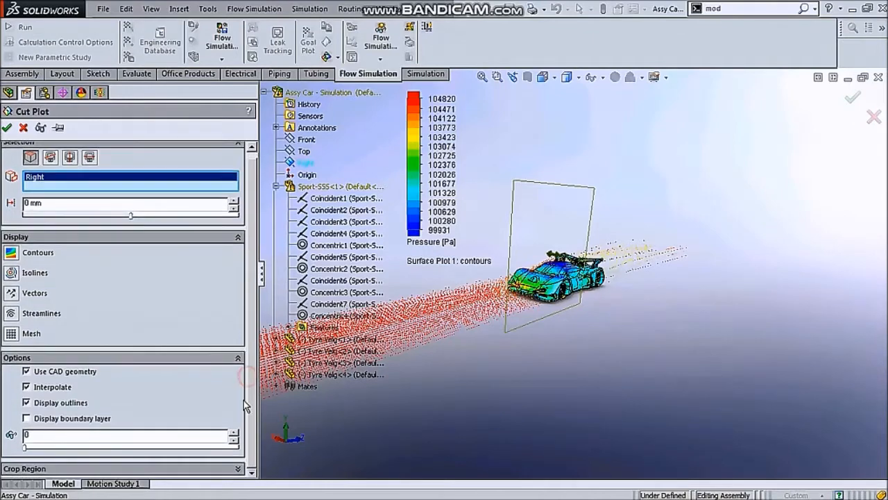
pyautogui.click(7, 127)
pyautogui.click(466, 275)
pyautogui.moveTo(490, 261); pyautogui.dragTo(548, 236, button='middle')
pyautogui.scroll(-3, 549, 236)
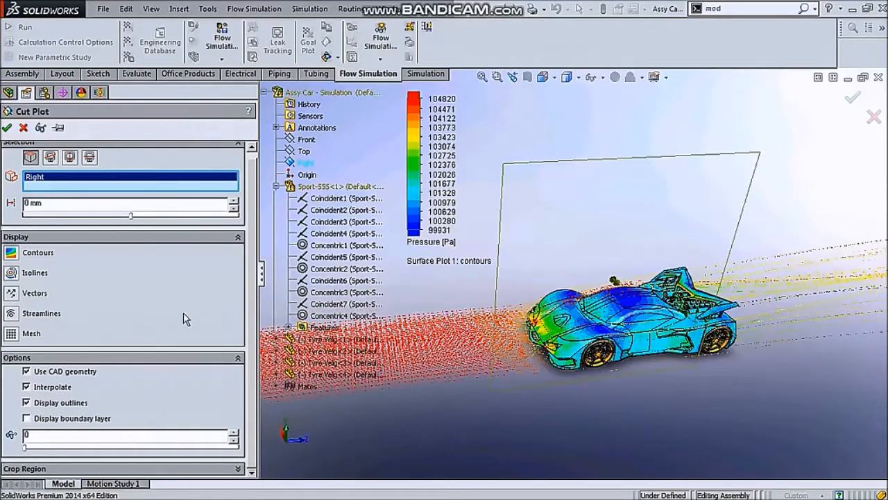
# Enable Velocity (Z) contours for the cut plot, create it, and inspect its section plane around the car.
pyautogui.click(10, 254)
pyautogui.click(7, 129)
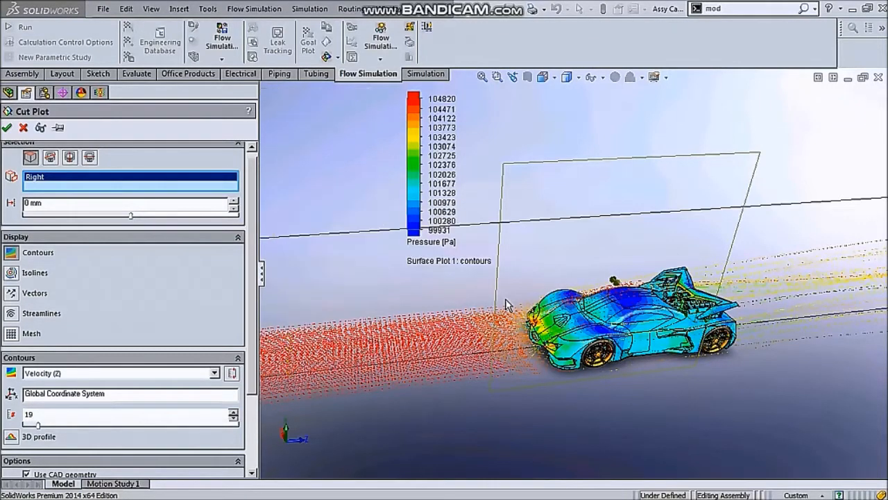
pyautogui.moveTo(647, 315); pyautogui.dragTo(656, 268, button='middle')
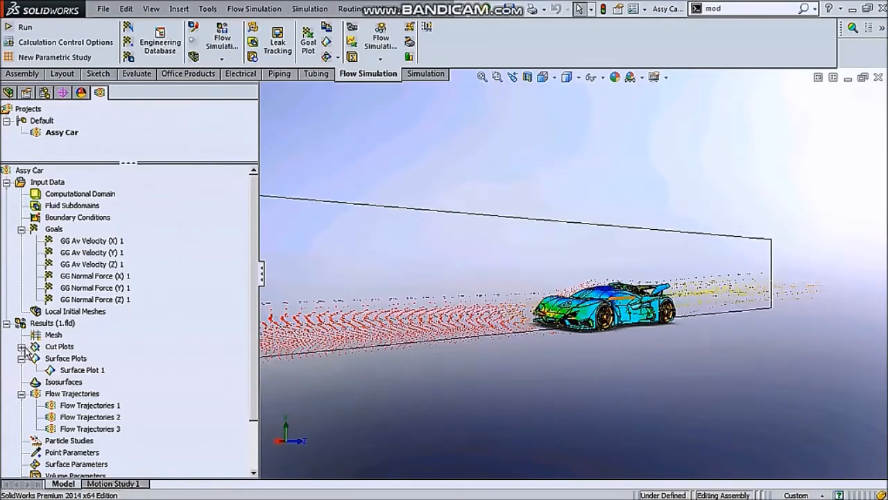
pyautogui.moveTo(419, 395); pyautogui.dragTo(631, 376, button='middle')
pyautogui.moveTo(506, 264); pyautogui.dragTo(502, 257, button='middle')
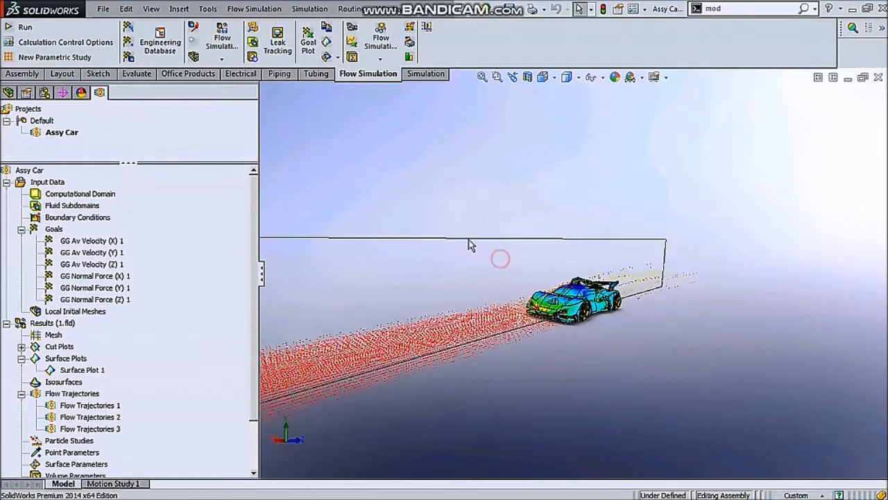
# Edit Cut Plot 1 to show Pressure contours with 26 levels, and inspect the updated plot.
pyautogui.click(21, 347)
pyautogui.click(73, 359)
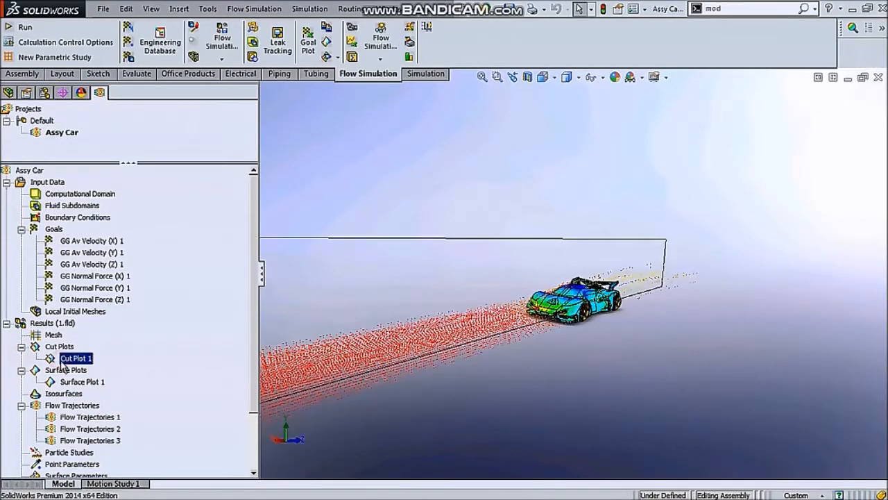
pyautogui.rightClick(68, 362)
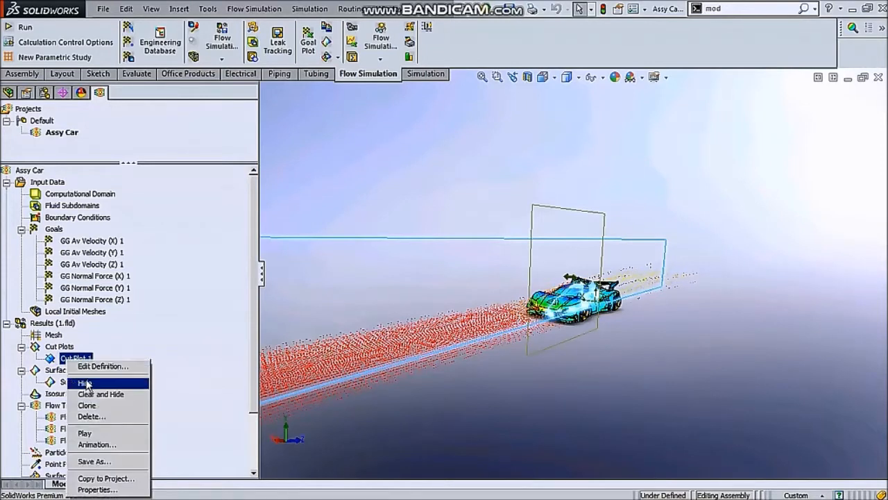
pyautogui.click(78, 385)
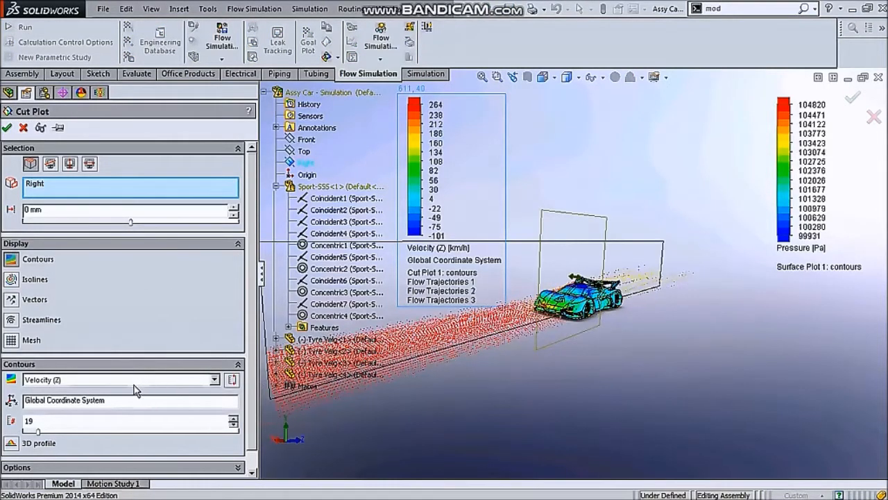
pyautogui.click(214, 381)
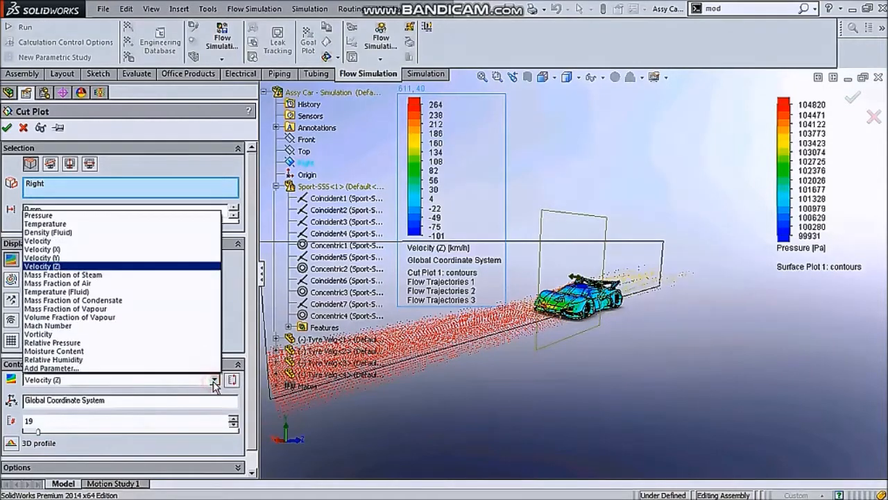
pyautogui.click(166, 215)
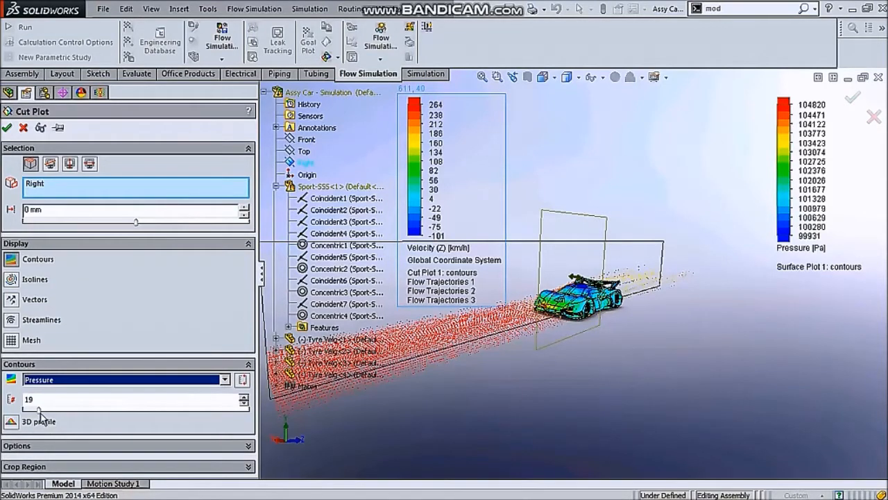
pyautogui.moveTo(38, 410); pyautogui.dragTo(45, 410)
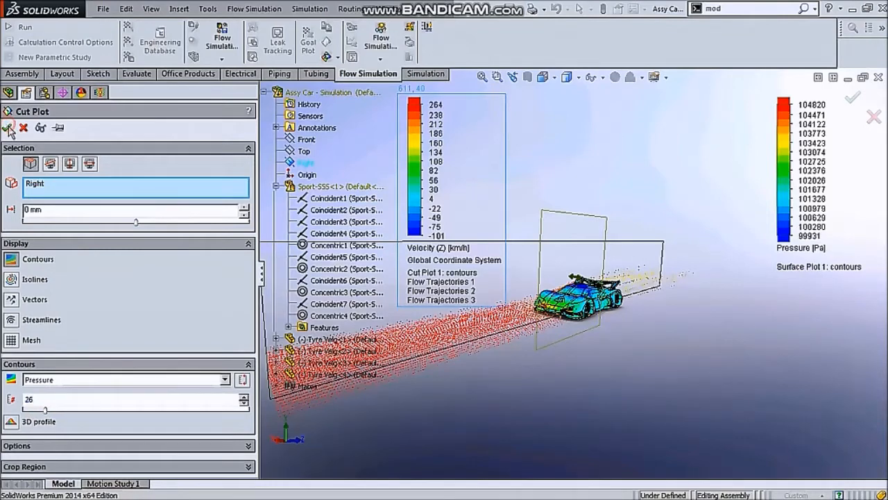
pyautogui.press('Return')
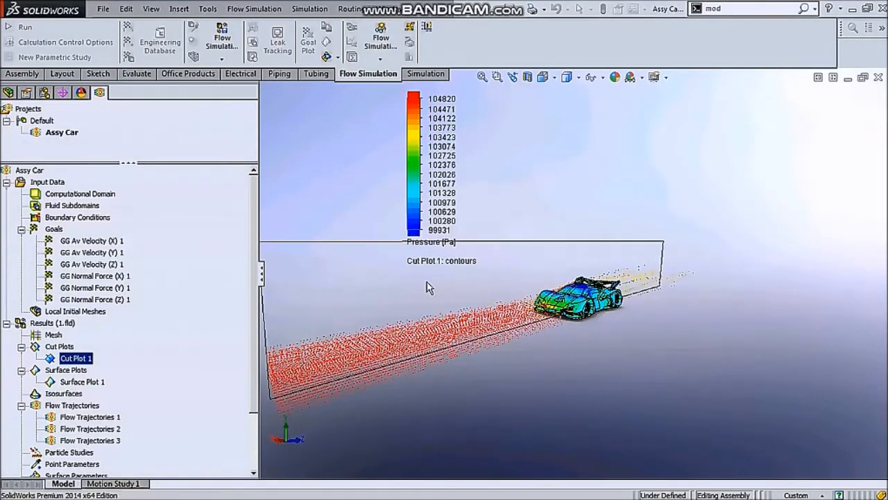
pyautogui.moveTo(374, 233); pyautogui.dragTo(350, 259, button='middle')
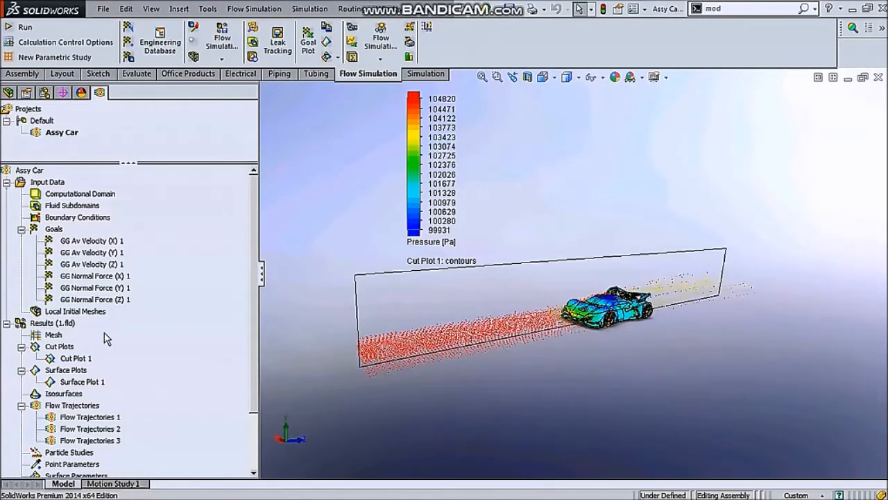
# Review Cut Plot 1's definition, leave it without changes, and inspect the section plane around the car.
pyautogui.click(76, 358)
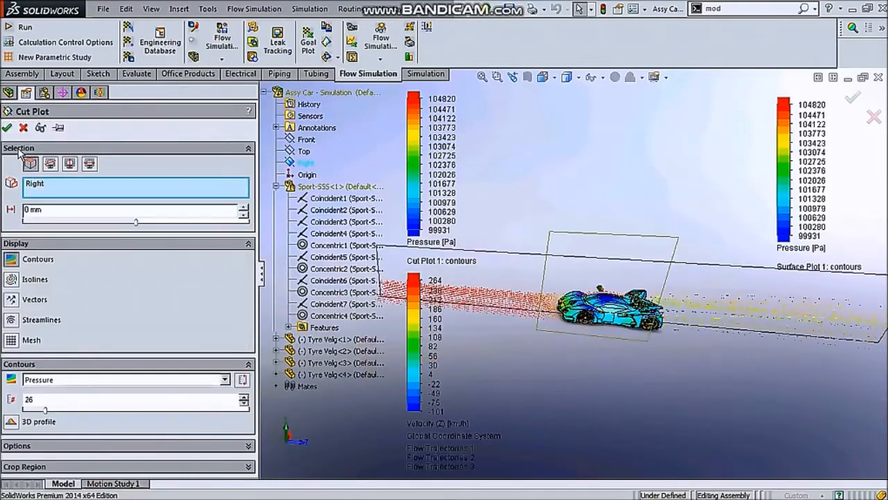
pyautogui.moveTo(508, 234); pyautogui.dragTo(569, 260, button='middle')
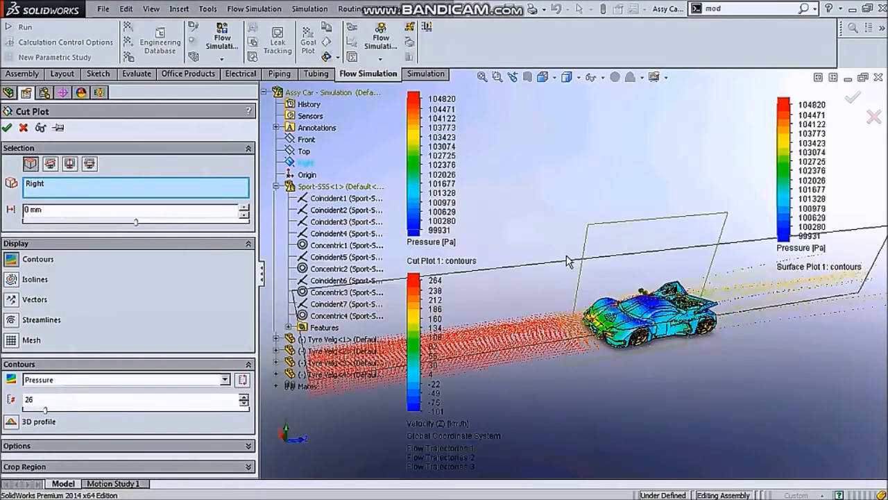
pyautogui.scroll(2, 570, 260)
pyautogui.click(23, 127)
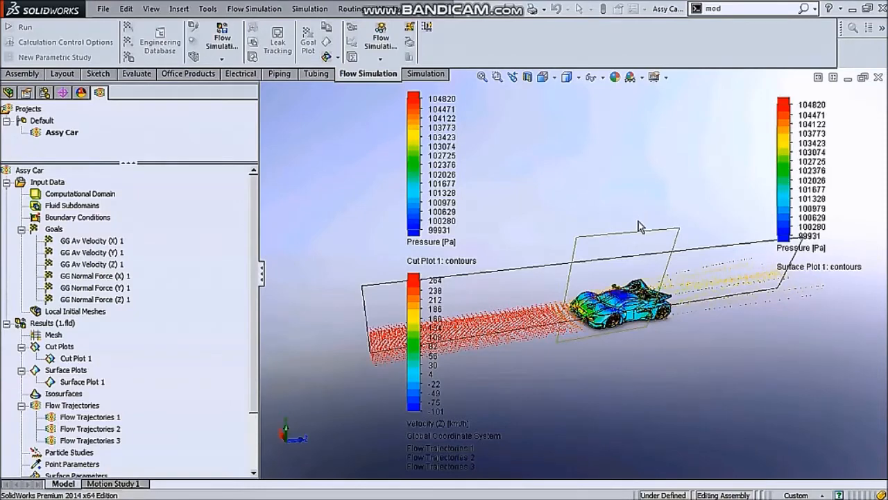
pyautogui.moveTo(598, 260); pyautogui.dragTo(608, 229, button='middle')
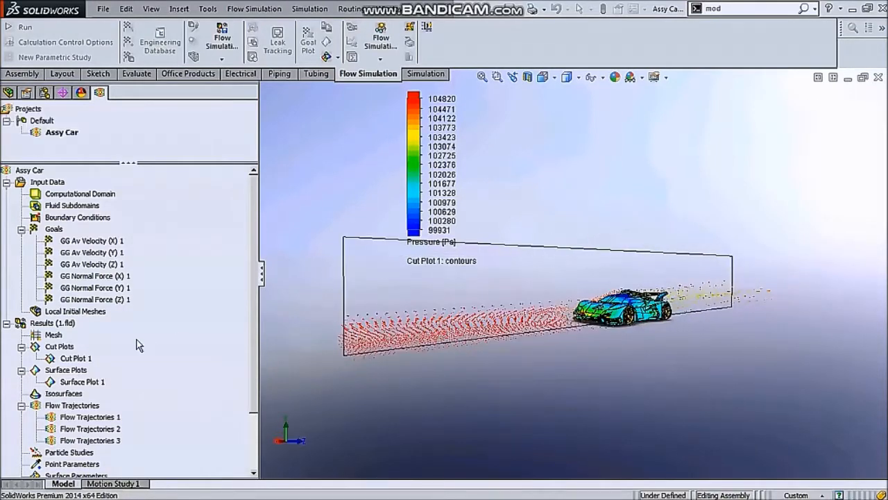
# Play the Cut Plot 1 animation and inspect the pressure section as it sweeps across the car.
pyautogui.rightClick(64, 361)
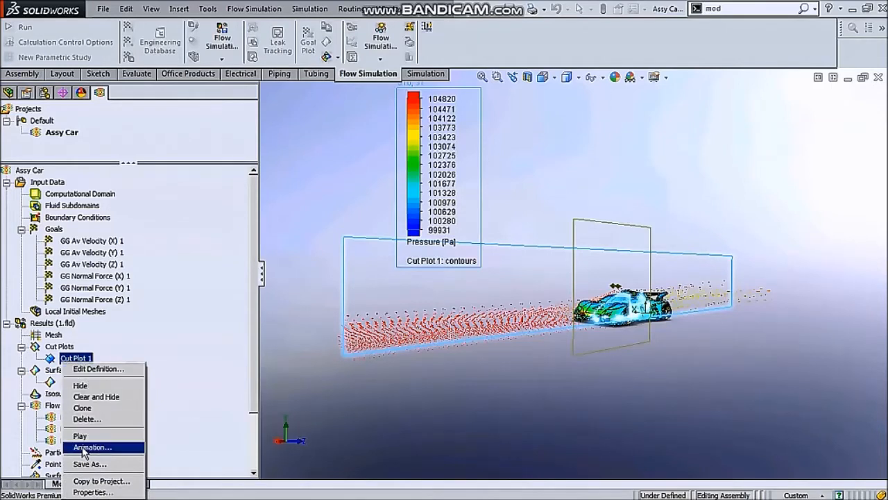
pyautogui.click(85, 437)
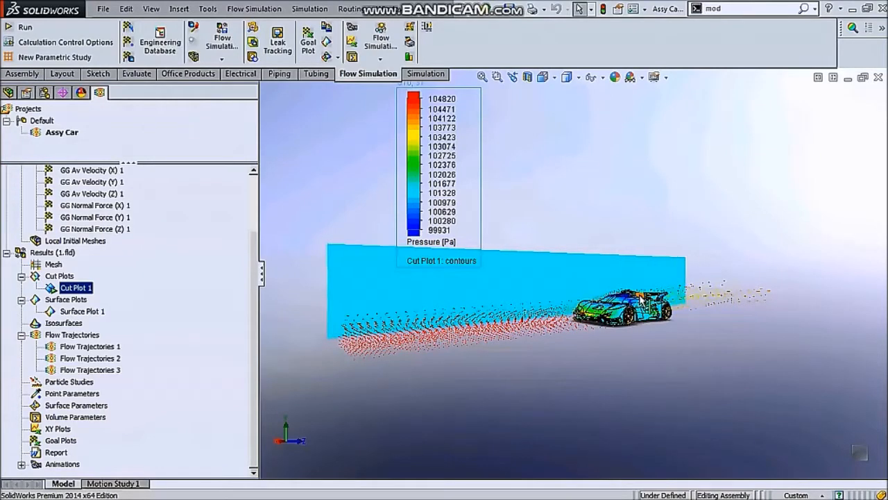
pyautogui.moveTo(638, 283); pyautogui.dragTo(710, 266, button='middle')
pyautogui.scroll(-5, 700, 264)
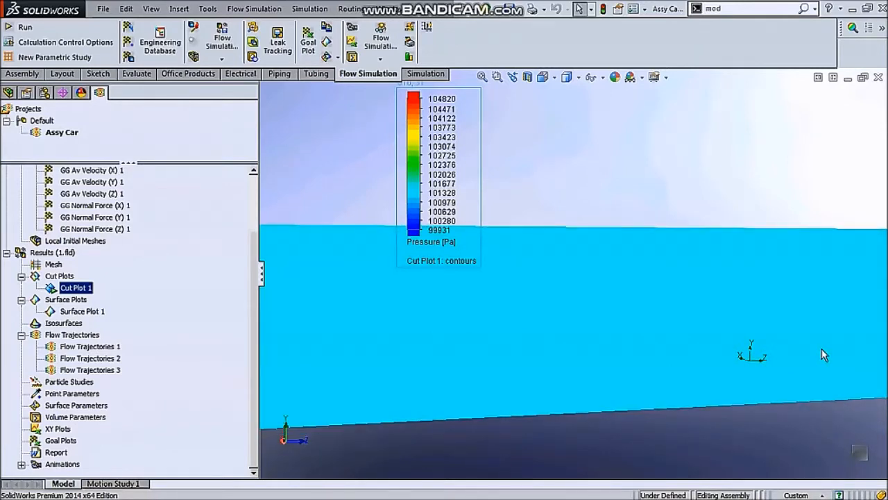
pyautogui.moveTo(793, 337)
pyautogui.mouseDown(button='middle')
pyautogui.moveTo(774, 337)
pyautogui.moveTo(785, 335)
pyautogui.mouseUp(button='middle')
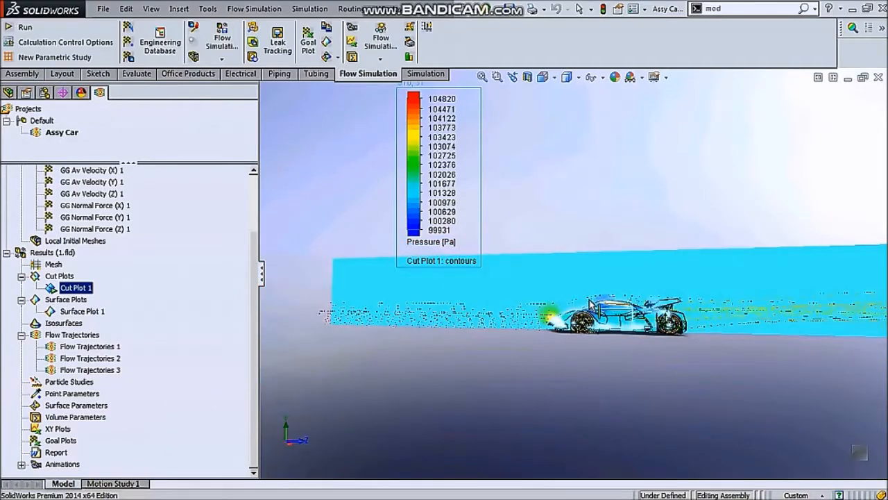
pyautogui.scroll(-5, 555, 327)
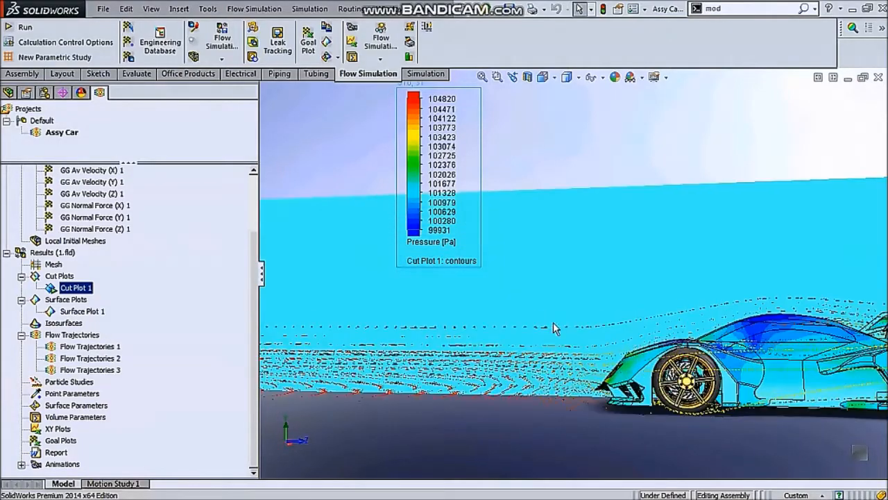
pyautogui.moveTo(555, 328); pyautogui.dragTo(583, 332, button='middle')
# Stop the Cut Plot 1 animation and view the car body with the surface plot hidden and the flow trajectories shown.
pyautogui.rightClick(69, 292)
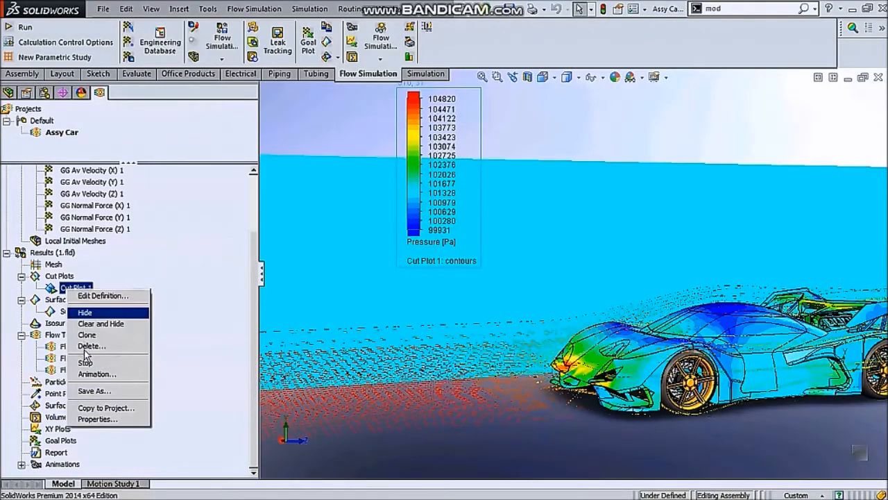
pyautogui.click(84, 363)
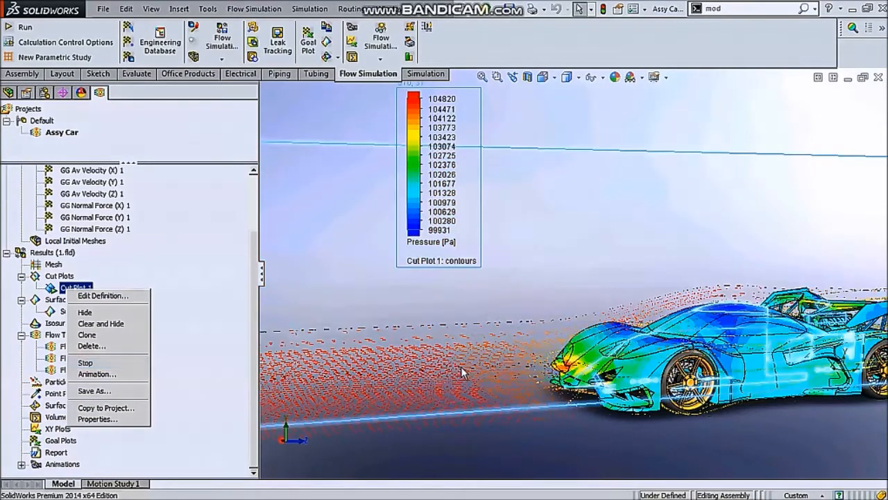
pyautogui.click(573, 437)
pyautogui.moveTo(574, 436); pyautogui.dragTo(663, 390, button='middle')
pyautogui.scroll(-3, 599, 282)
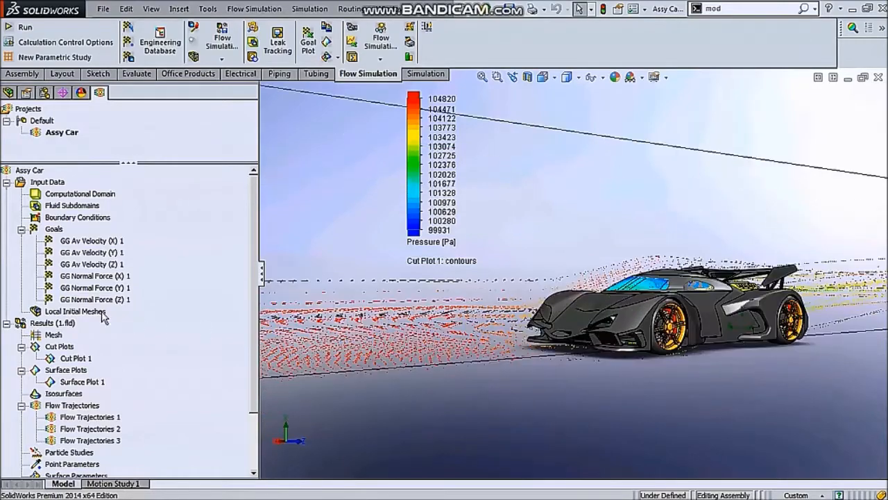
pyautogui.moveTo(598, 285); pyautogui.dragTo(643, 324, button='middle')
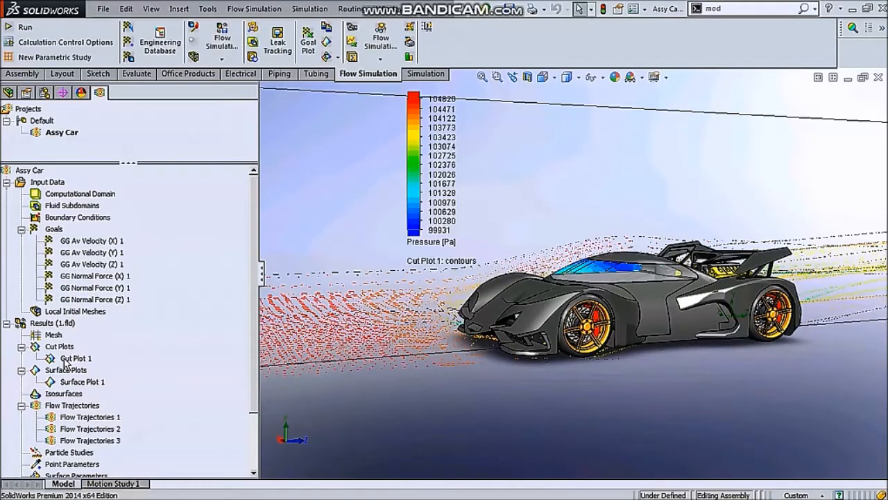
# Edit Cut Plot 1's definition to show Velocity (Z) contours.
pyautogui.click(73, 358)
pyautogui.rightClick(73, 358)
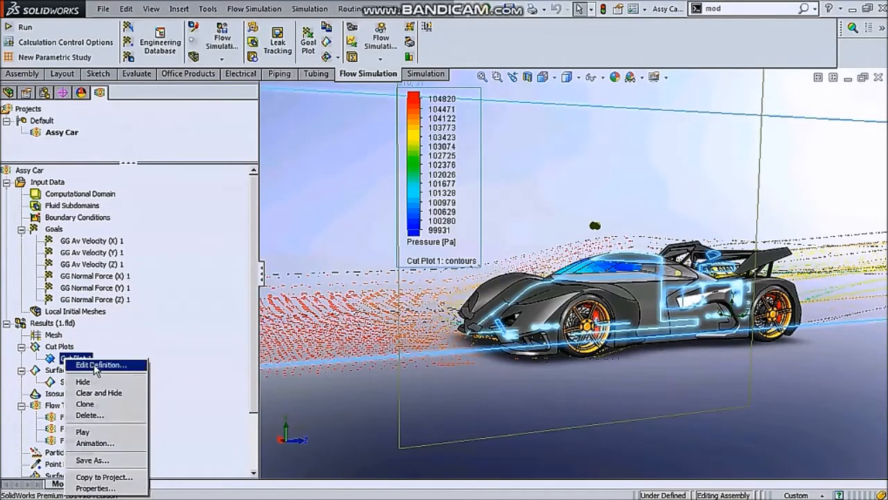
pyautogui.click(102, 382)
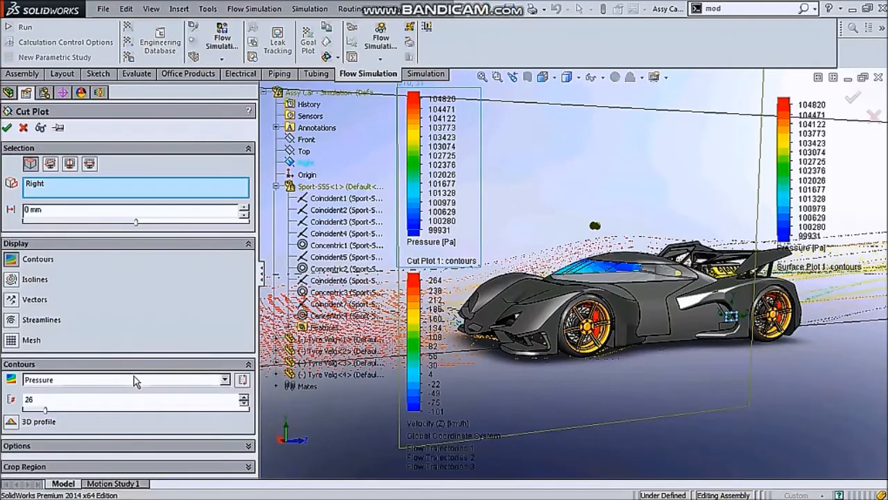
pyautogui.click(225, 381)
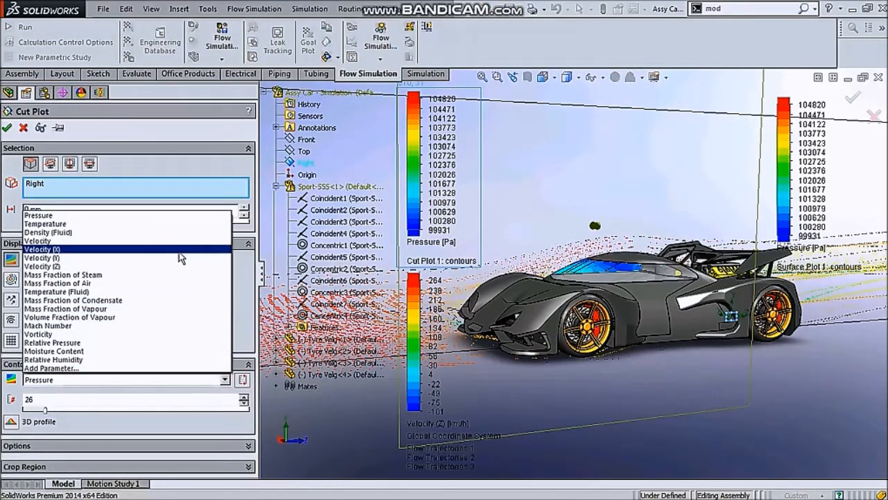
pyautogui.click(177, 267)
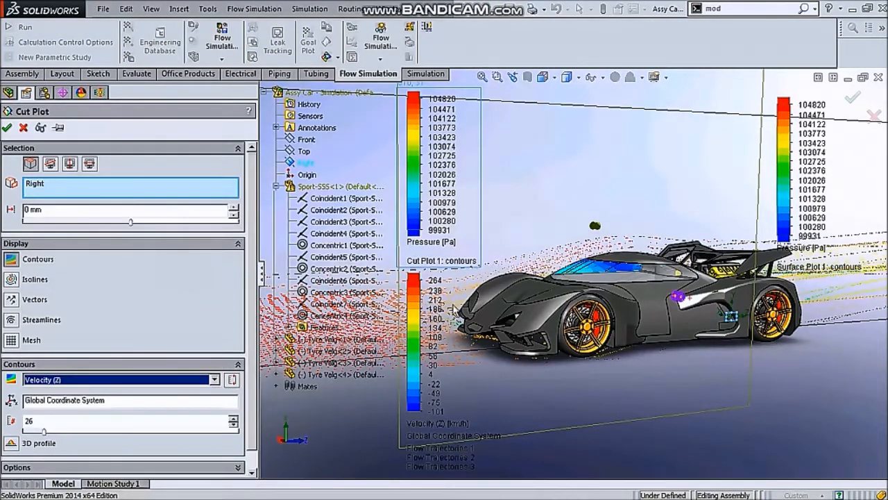
pyautogui.click(8, 128)
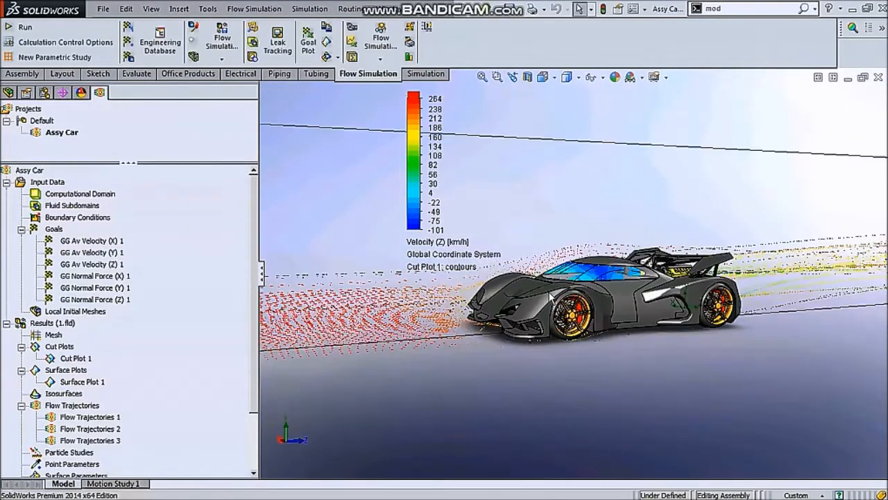
# Play Cut Plot 1 with its velocity contours, inspect the section sweeping through the car, and stop the animation.
pyautogui.click(64, 360)
pyautogui.rightClick(67, 359)
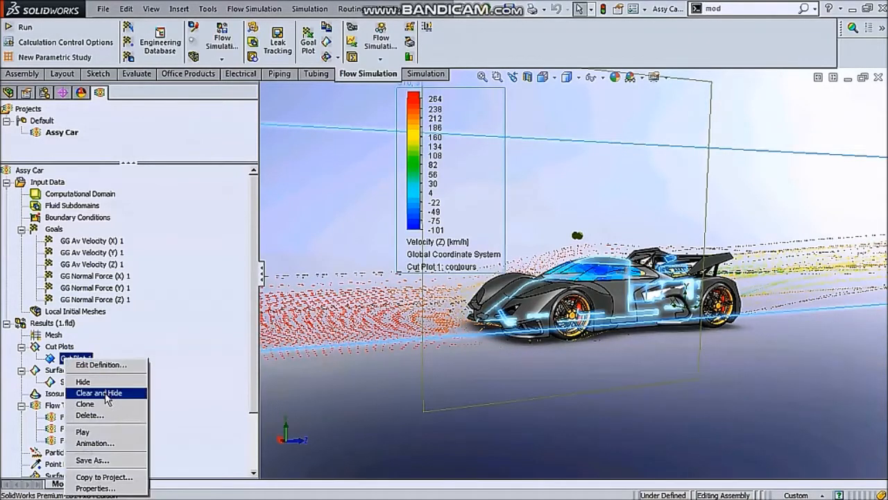
pyautogui.click(104, 430)
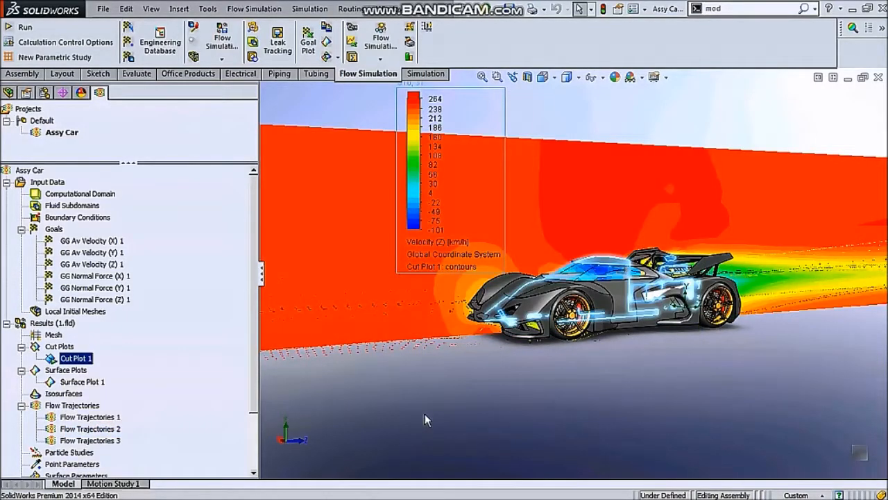
pyautogui.scroll(-2, 128, 319)
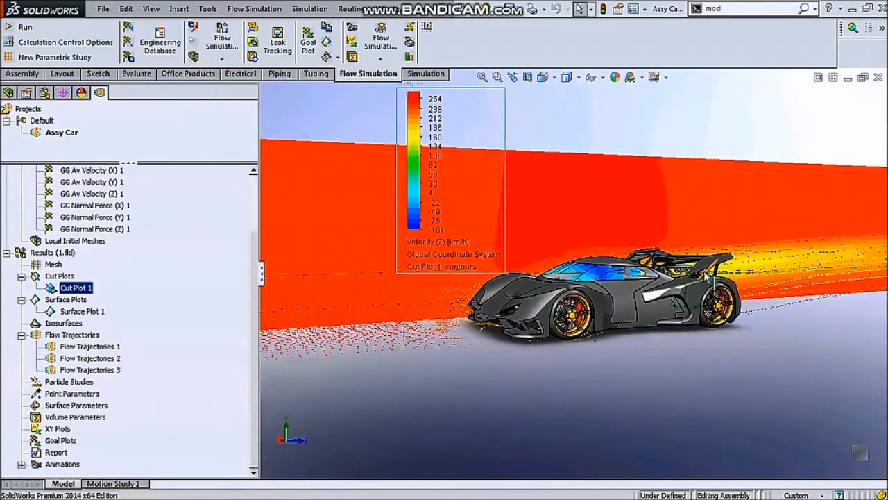
pyautogui.click(644, 305)
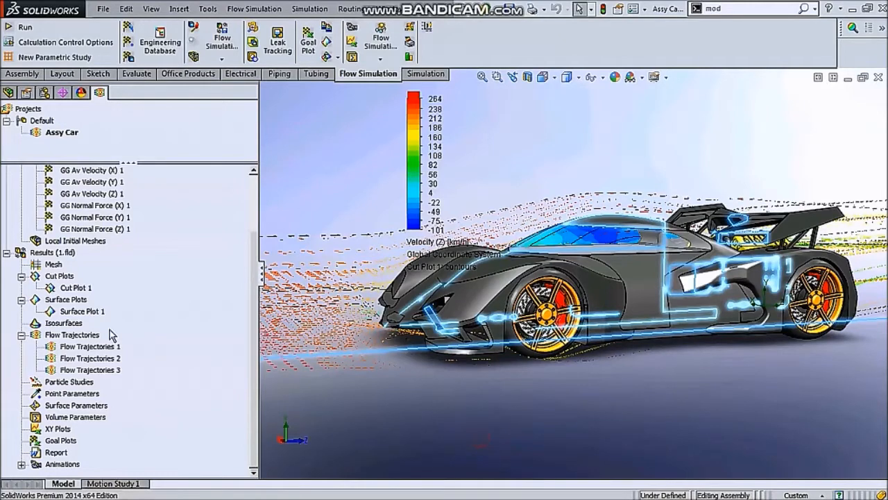
# Hide Cut Plot 1 and inspect Surface Plot 1's pressure contours on the car body.
pyautogui.click(67, 289)
pyautogui.rightClick(67, 290)
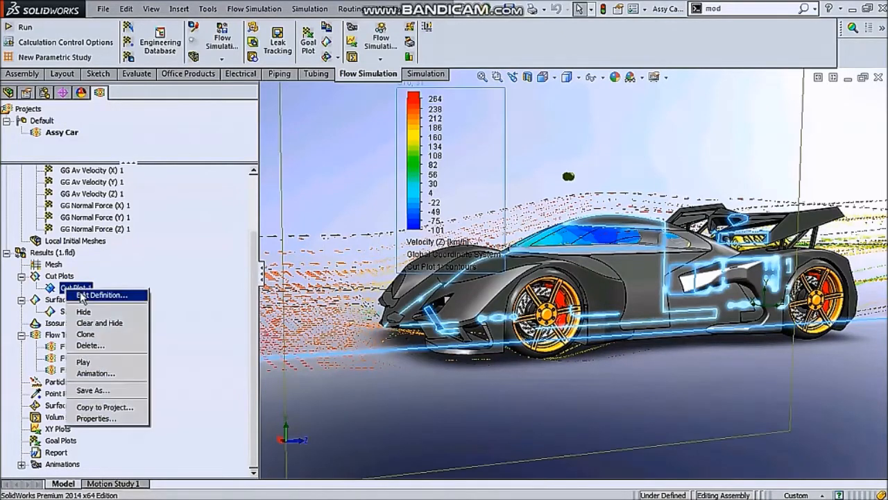
pyautogui.click(98, 315)
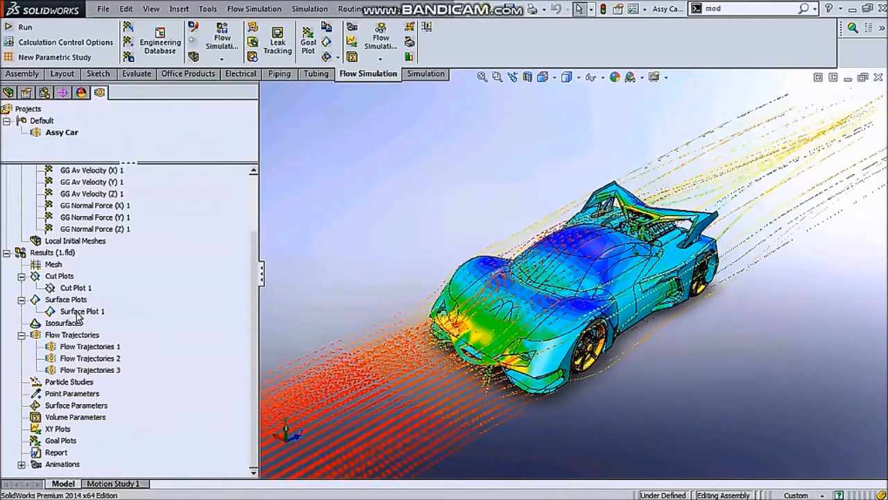
pyautogui.click(78, 312)
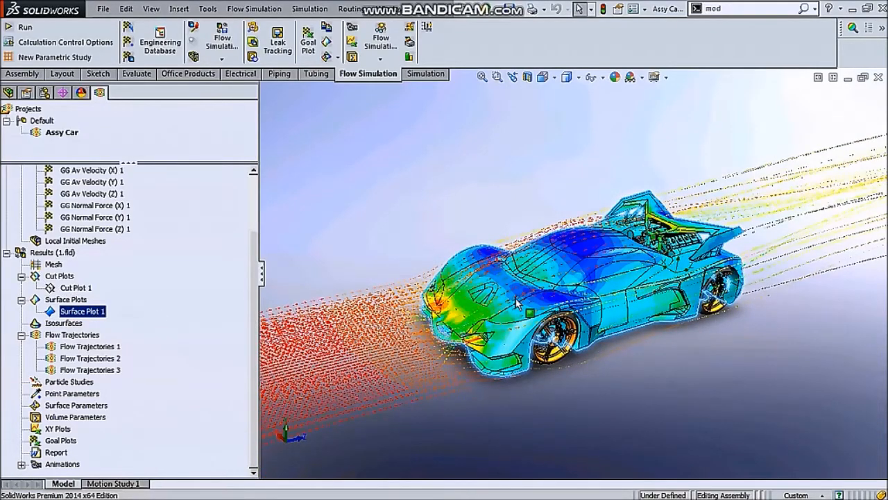
pyautogui.scroll(-4, 486, 295)
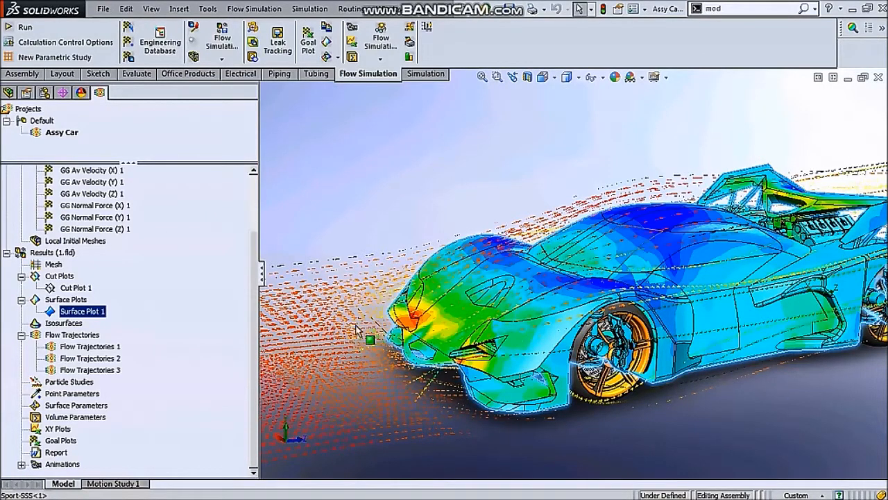
# Highlight Flow Trajectories 1, 2 and 3 in turn to compare where their streamlines run around the car.
pyautogui.click(81, 346)
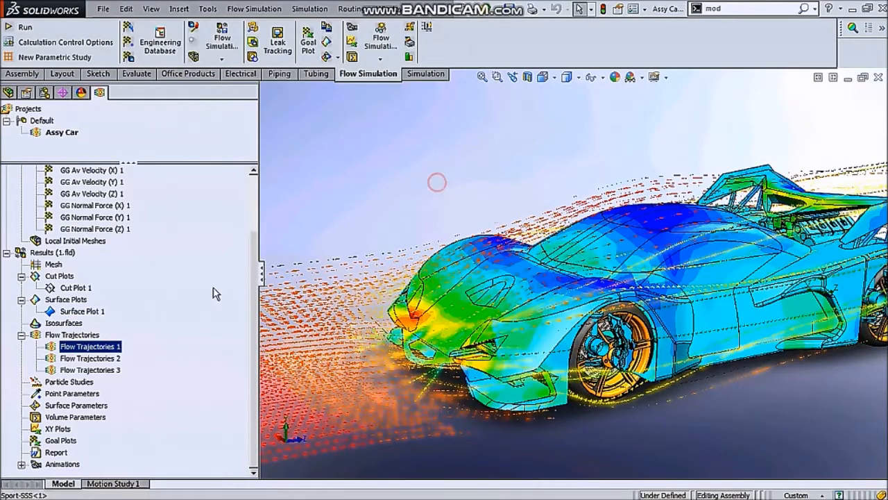
pyautogui.scroll(2, 107, 361)
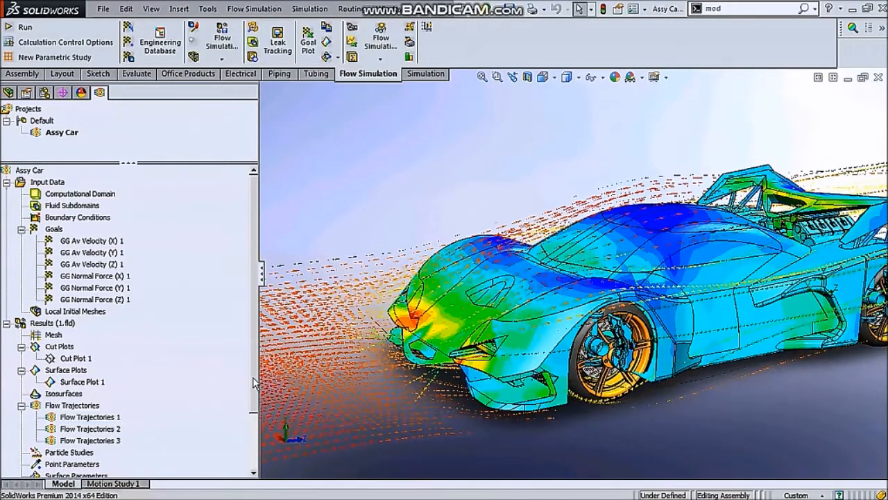
pyautogui.scroll(-2, 125, 406)
pyautogui.click(96, 374)
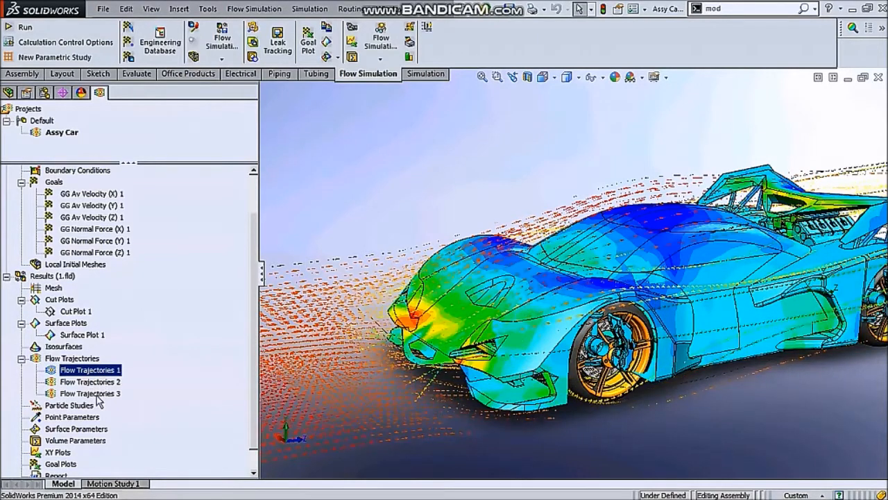
pyautogui.click(90, 382)
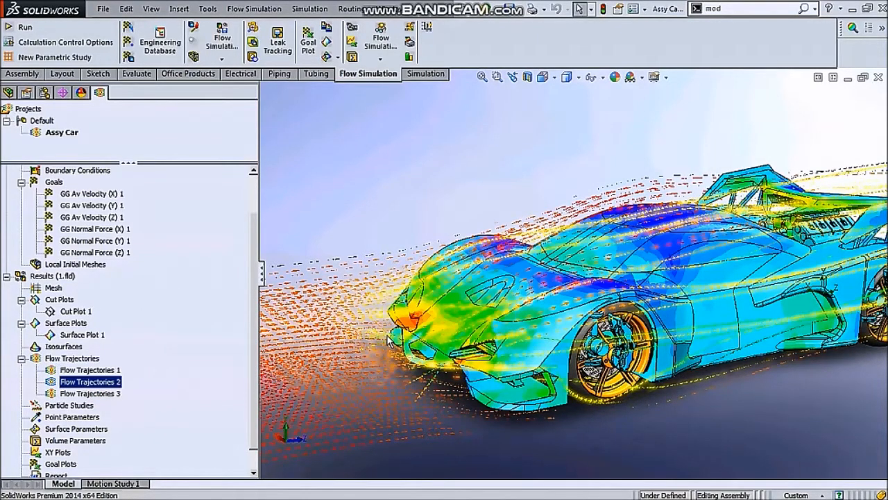
pyautogui.doubleClick(109, 394)
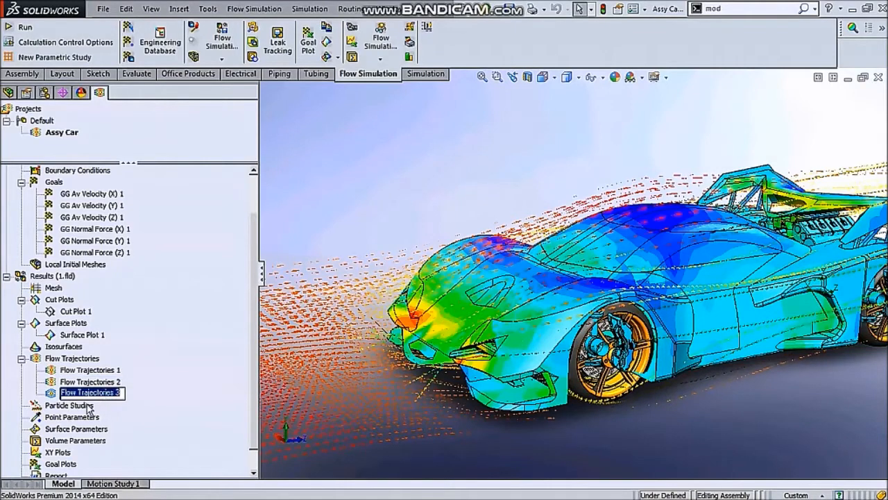
pyautogui.click(100, 381)
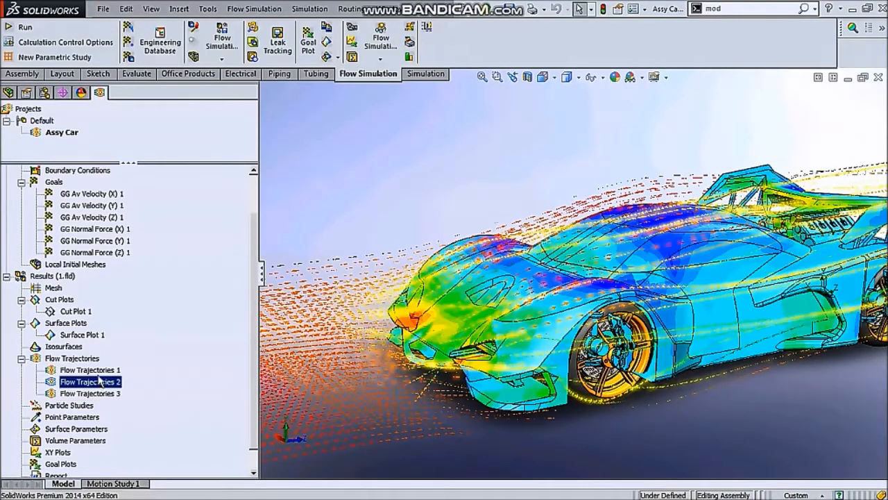
pyautogui.click(88, 370)
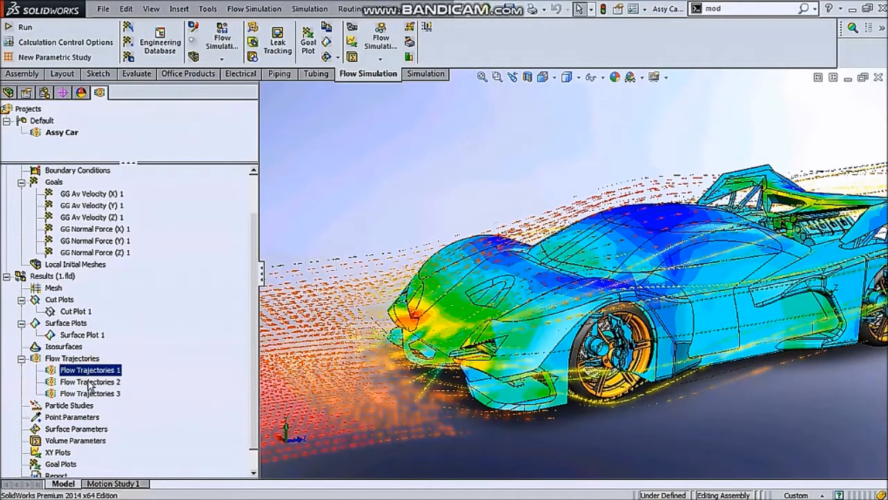
pyautogui.click(94, 382)
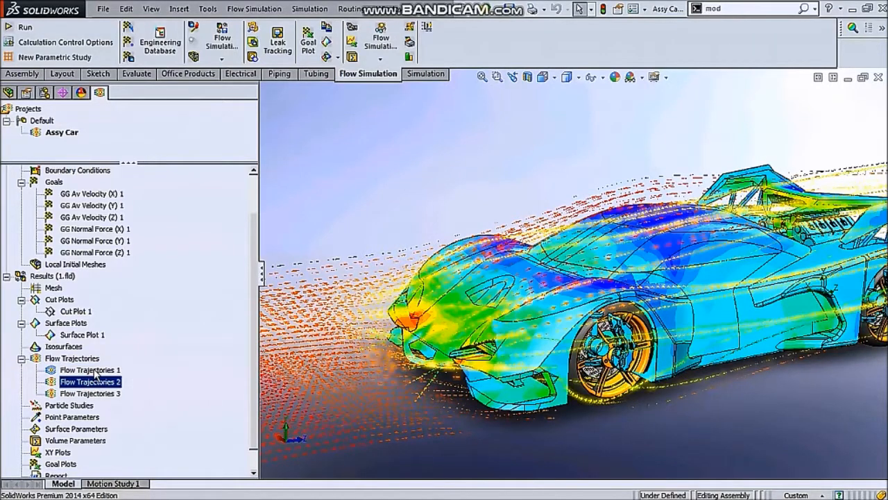
# Insert a new Flow Trajectories set and define its starting points by coordinates.
pyautogui.click(80, 358)
pyautogui.rightClick(83, 359)
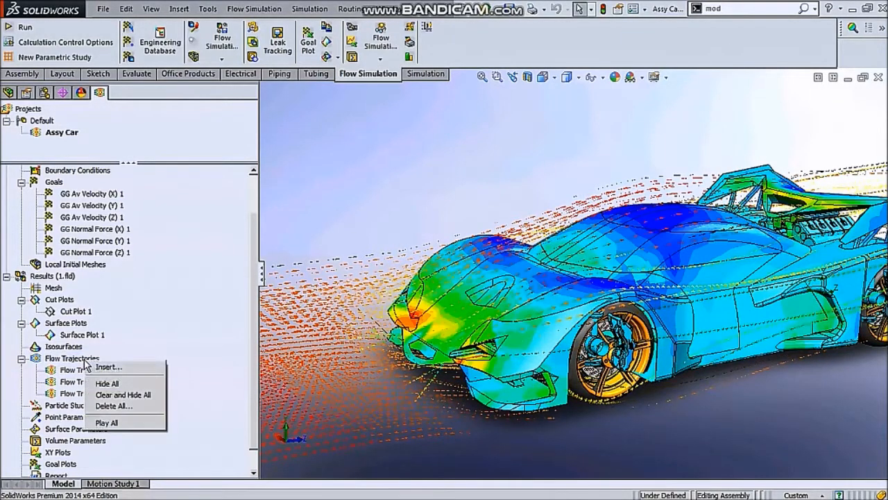
pyautogui.click(109, 366)
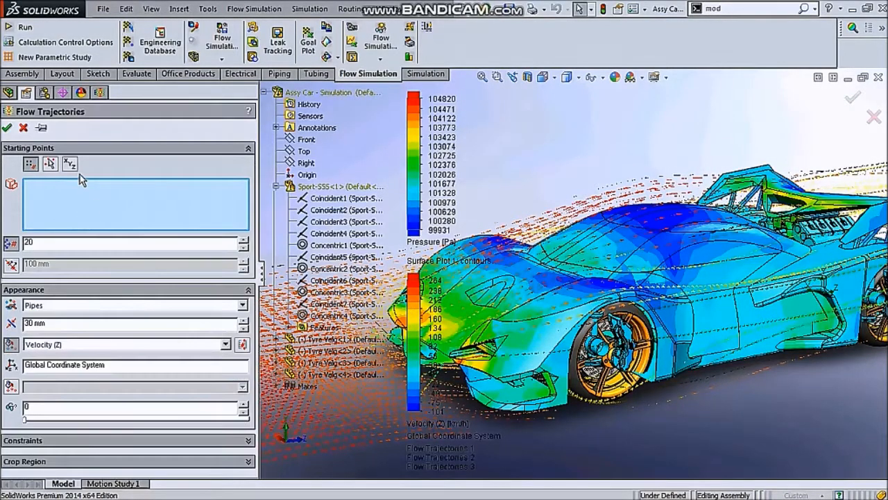
pyautogui.moveTo(647, 203); pyautogui.dragTo(316, 150, button='middle')
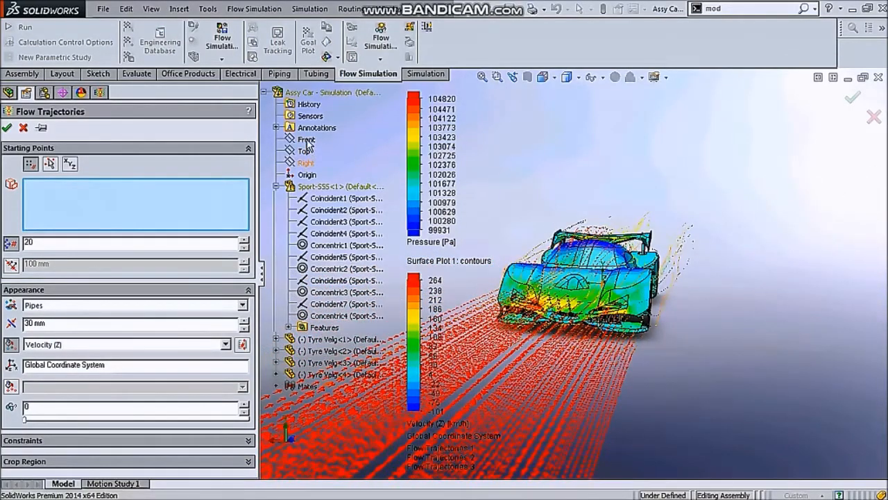
pyautogui.click(52, 165)
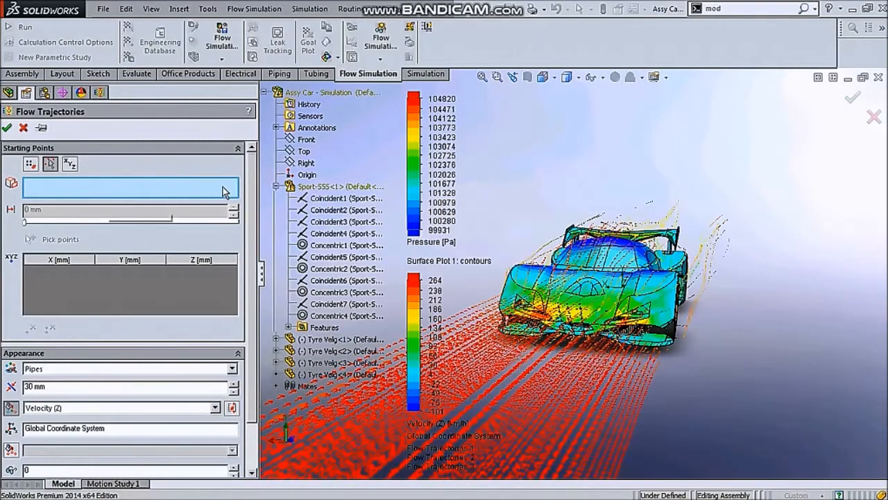
pyautogui.click(70, 164)
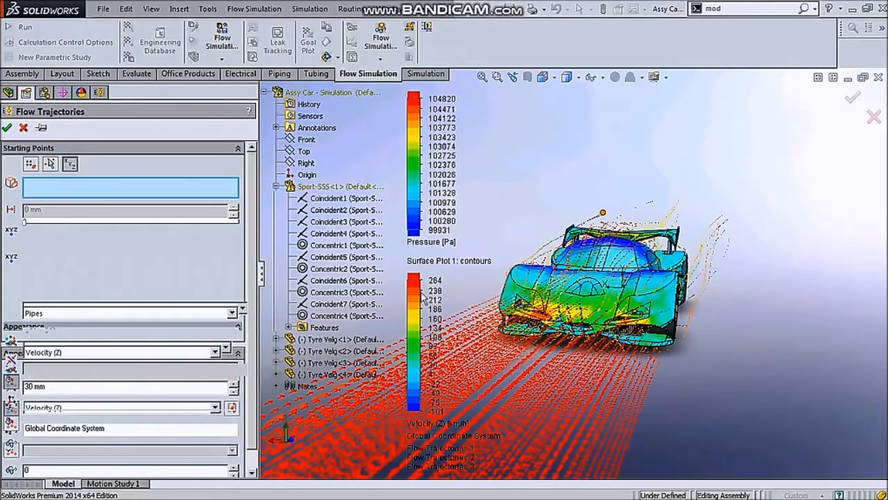
pyautogui.scroll(5, 421, 295)
pyautogui.moveTo(422, 295); pyautogui.dragTo(476, 284, button='middle')
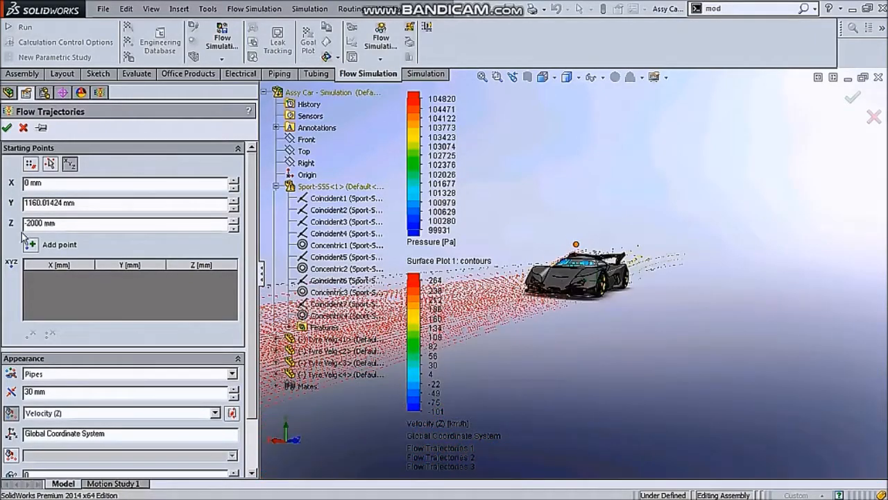
pyautogui.scroll(-2, 610, 252)
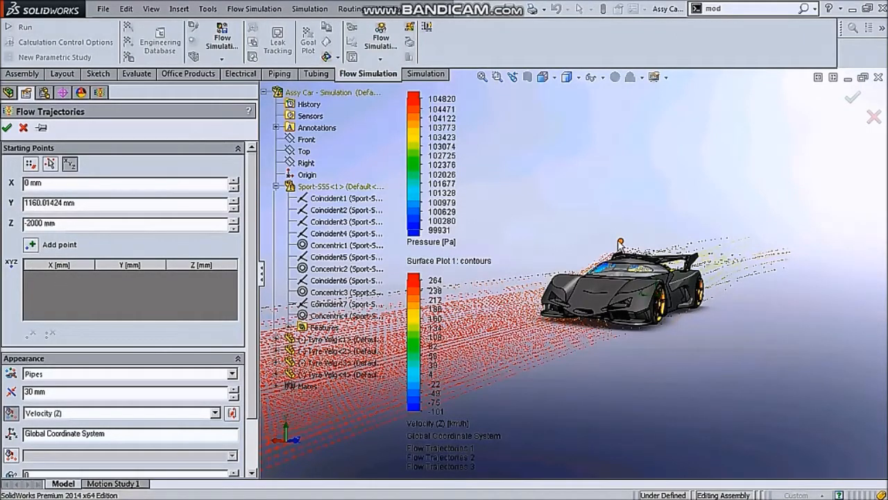
# Set the starting point to Y 5.5 mm and Z -5.5 mm and add it to the trajectory's point list.
pyautogui.doubleClick(79, 201)
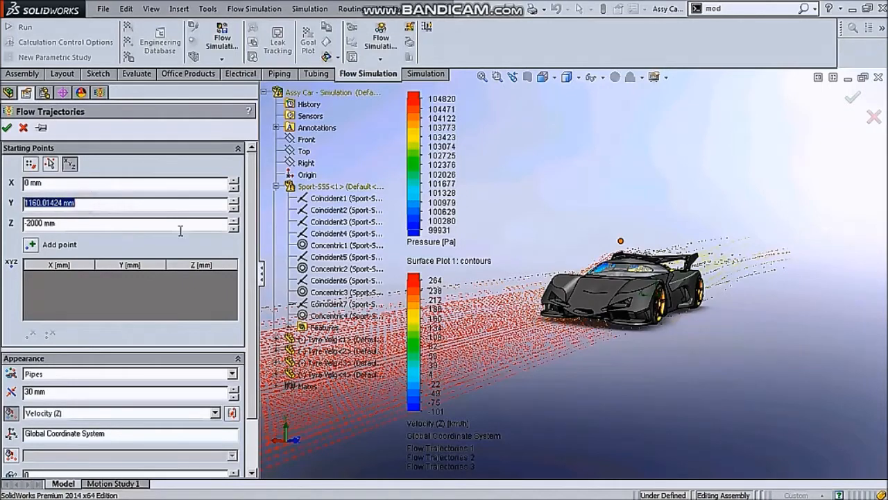
pyautogui.write('5.5')
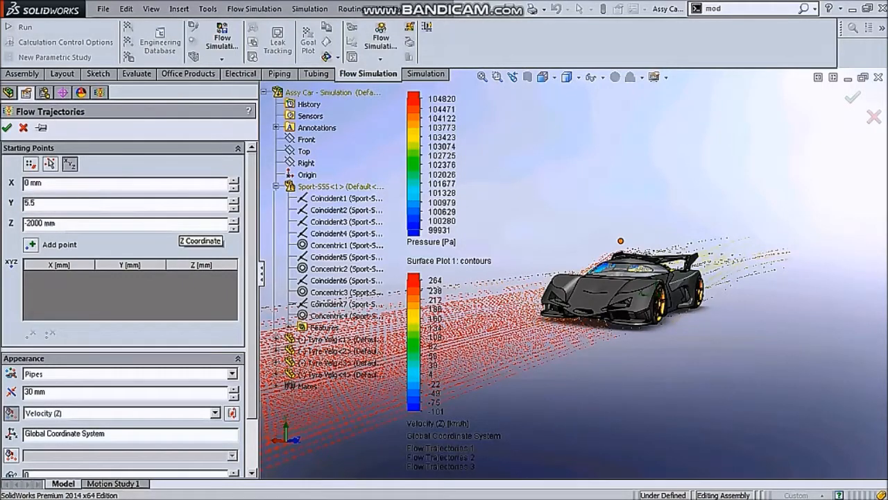
pyautogui.moveTo(539, 217); pyautogui.dragTo(541, 240, button='middle')
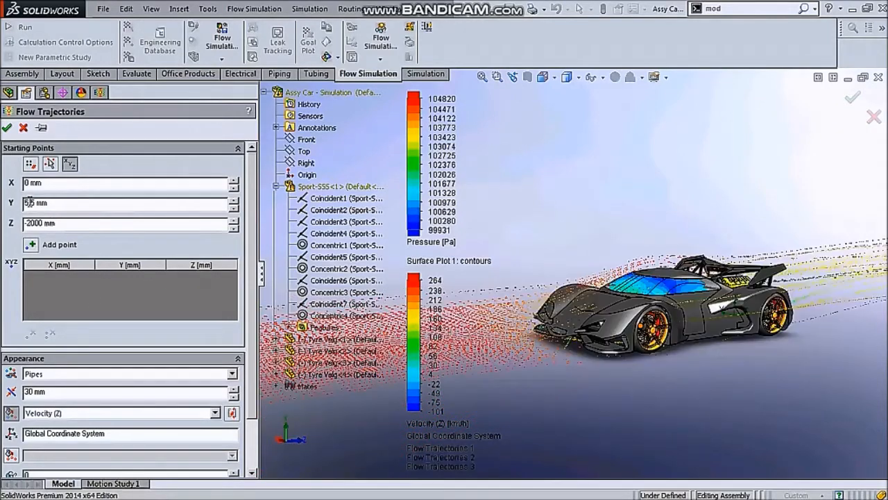
pyautogui.doubleClick(89, 224)
pyautogui.write('-5.5')
pyautogui.press('Return')
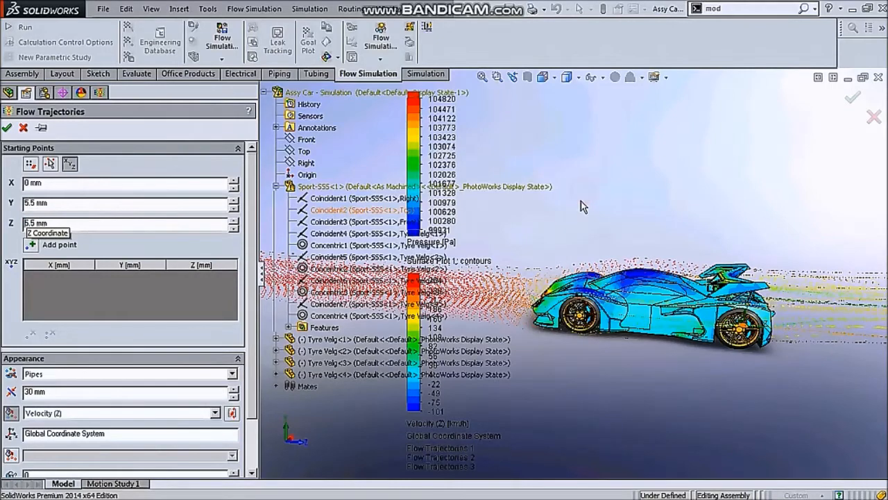
pyautogui.moveTo(611, 238); pyautogui.dragTo(481, 273, button='middle')
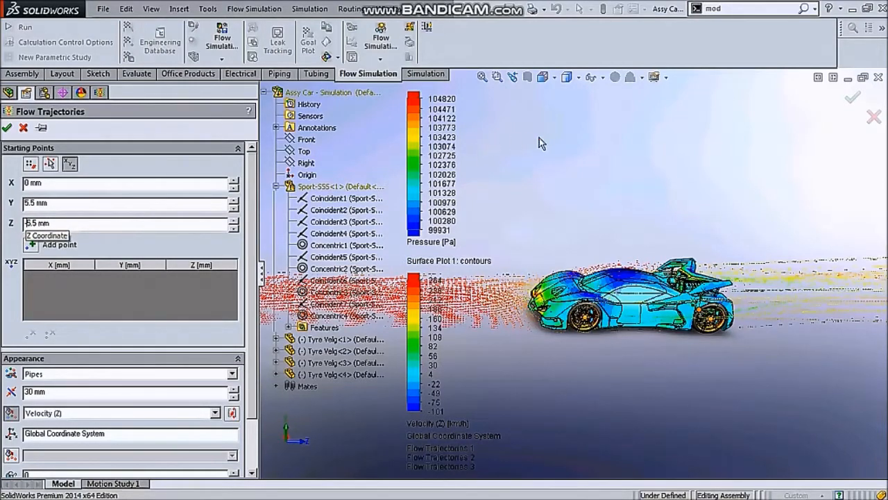
pyautogui.scroll(-2, 645, 262)
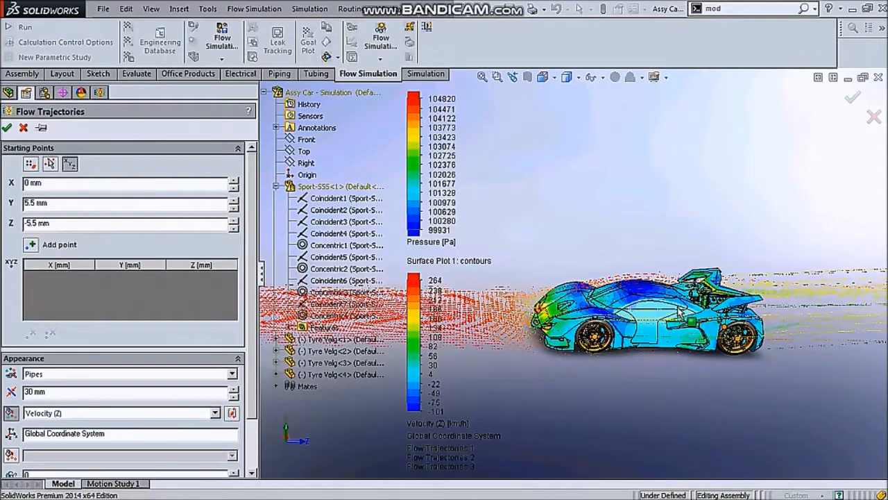
pyautogui.moveTo(645, 258); pyautogui.dragTo(674, 272, button='middle')
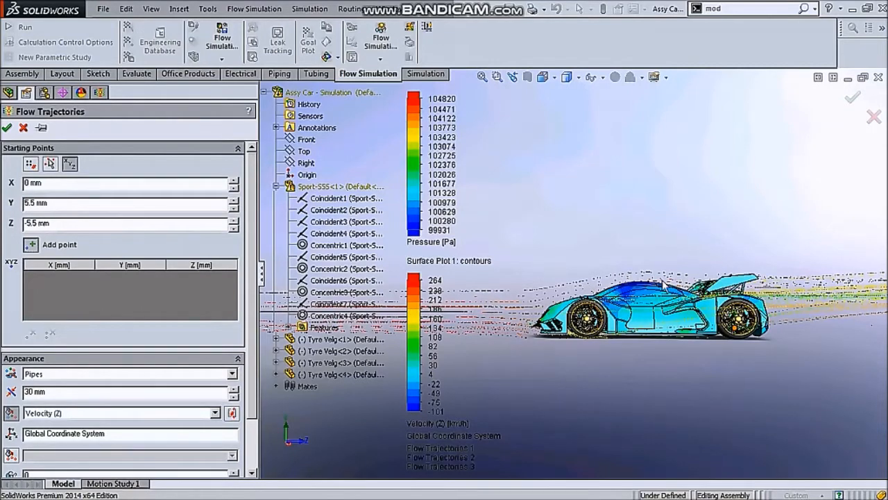
pyautogui.click(31, 244)
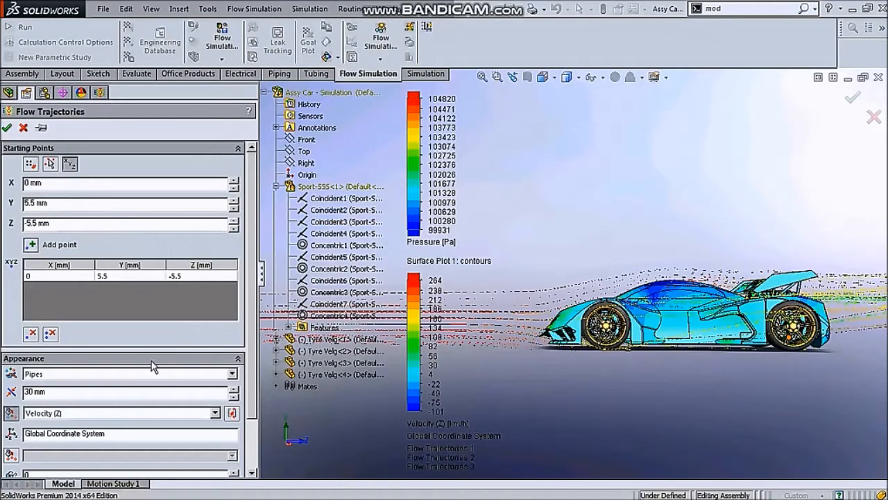
# Review the trajectory appearance types with Pipes selected and discard the new Flow Trajectories definition.
pyautogui.click(220, 376)
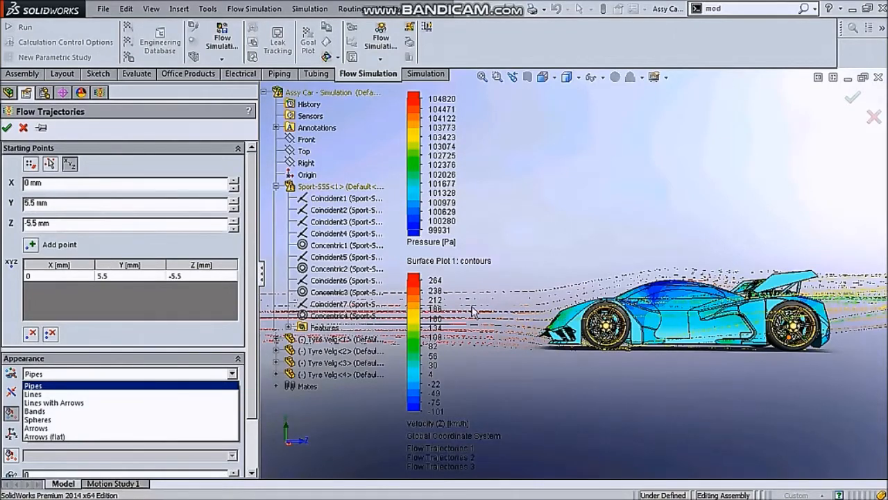
pyautogui.press('Return')
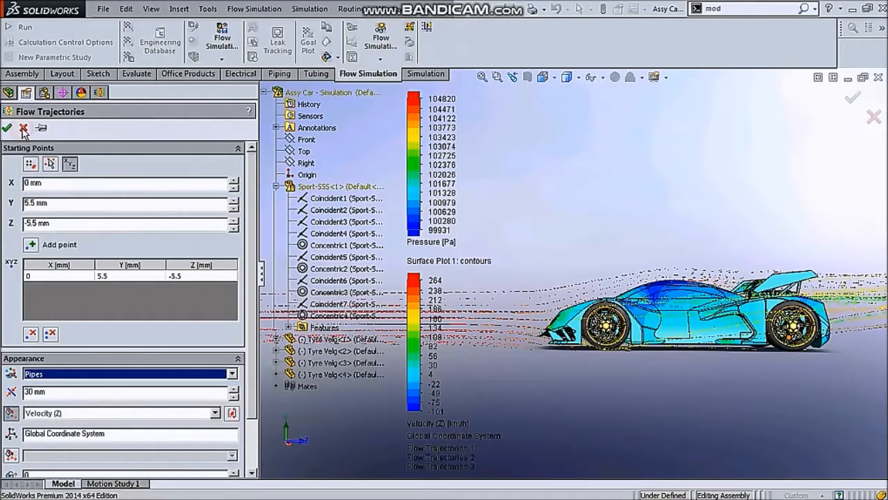
pyautogui.press('Return')
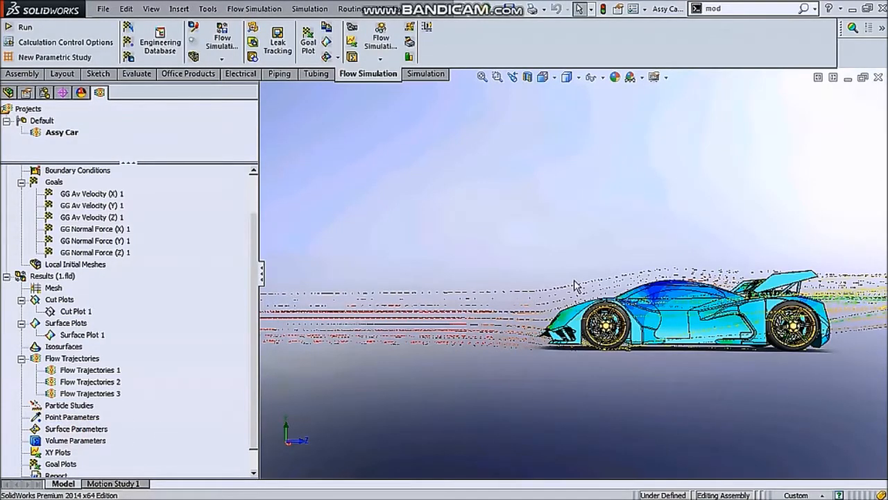
pyautogui.moveTo(685, 293); pyautogui.dragTo(707, 310, button='middle')
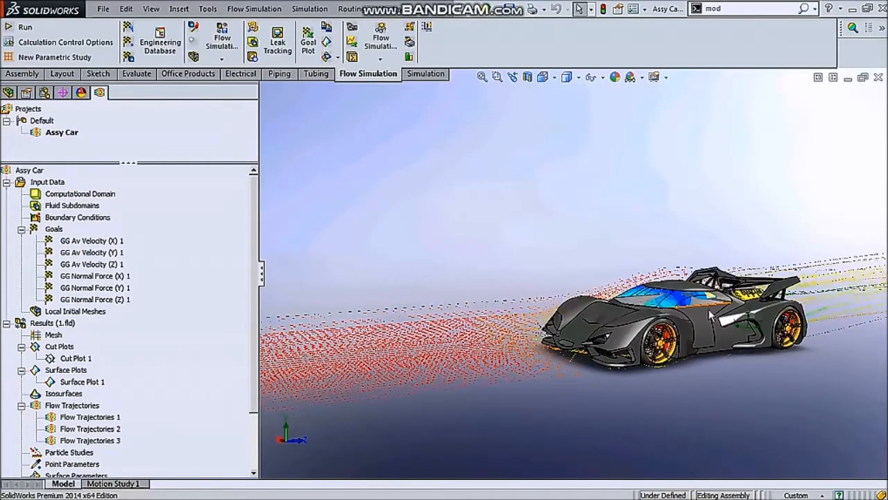
pyautogui.scroll(-3, 711, 315)
pyautogui.scroll(3, 663, 317)
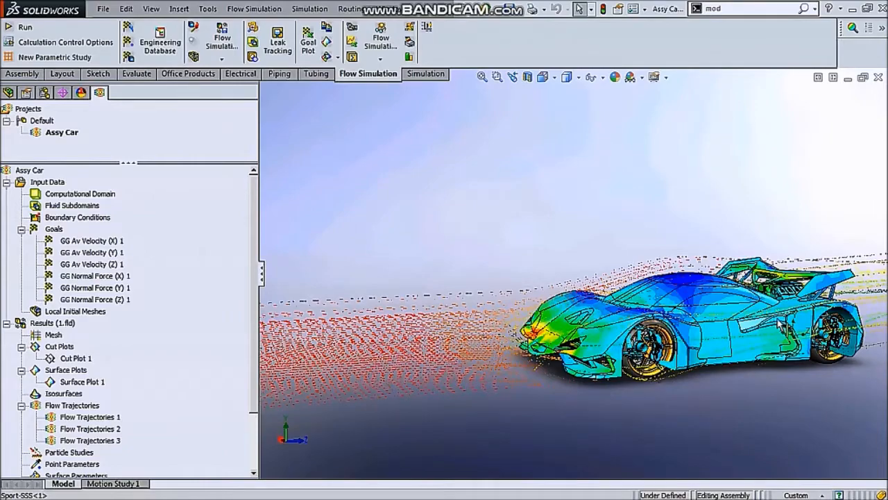
pyautogui.scroll(-3, 777, 325)
pyautogui.moveTo(690, 314); pyautogui.dragTo(654, 345, button='middle')
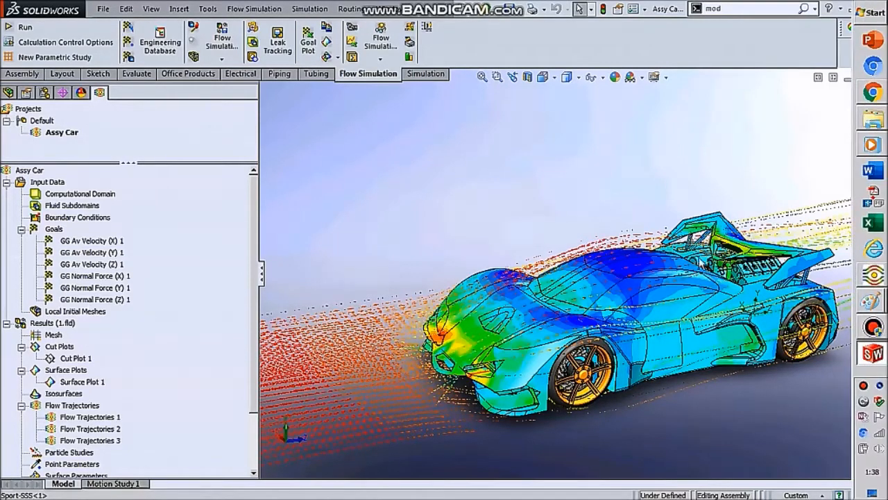
# Switch to Windows Media Player and pause the current track.
pyautogui.moveTo(883, 205)
pyautogui.click(875, 149)
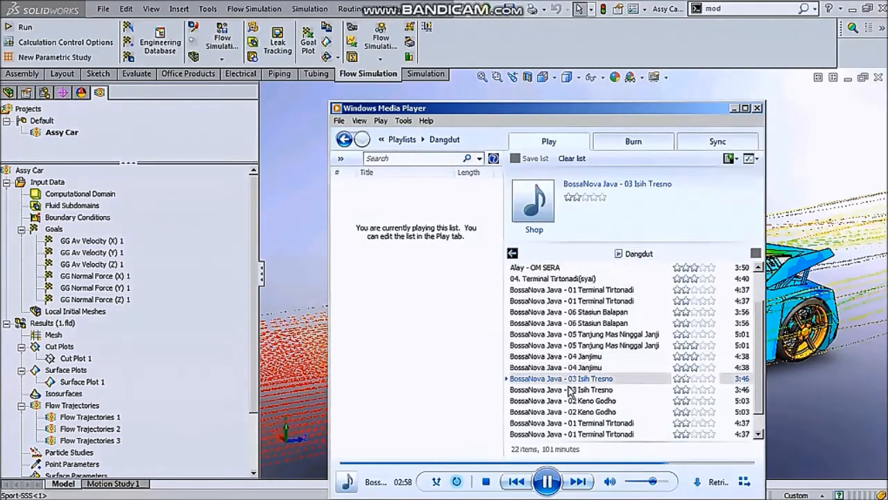
pyautogui.moveTo(863, 103)
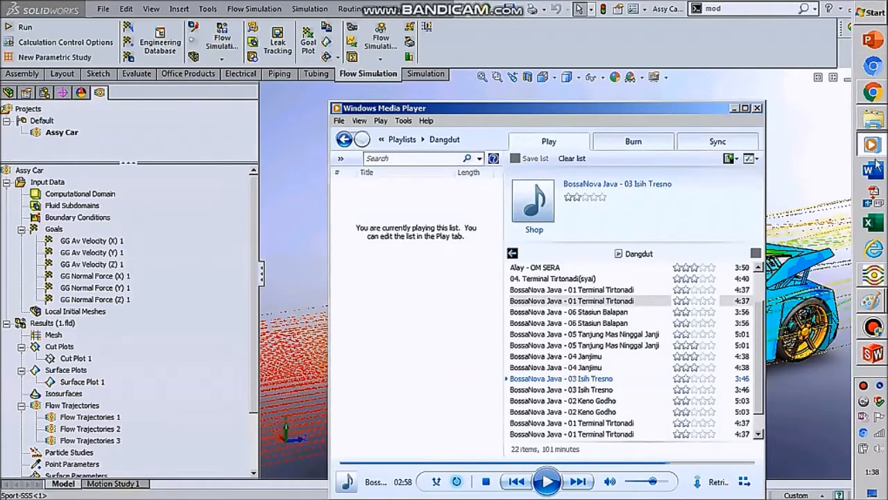
pyautogui.click(874, 329)
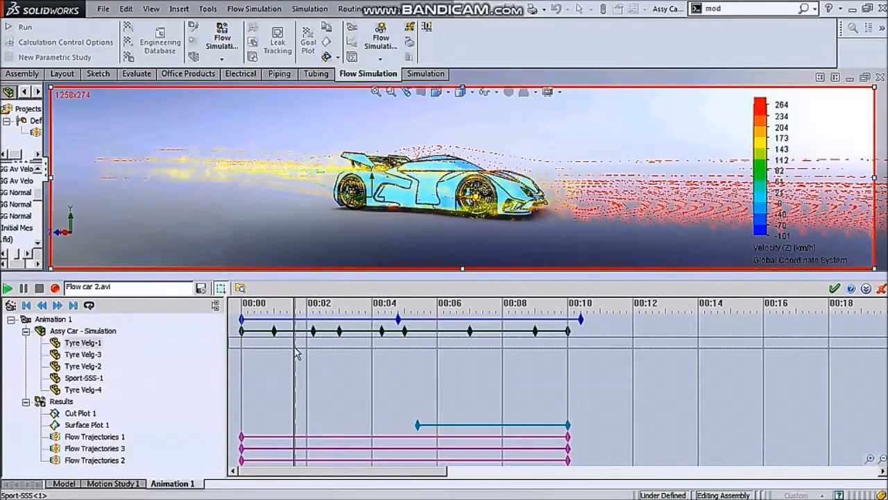
# Check the Animation Wizard's interval settings for Animation 1, cancel the wizard and close the animation editor.
pyautogui.click(292, 347)
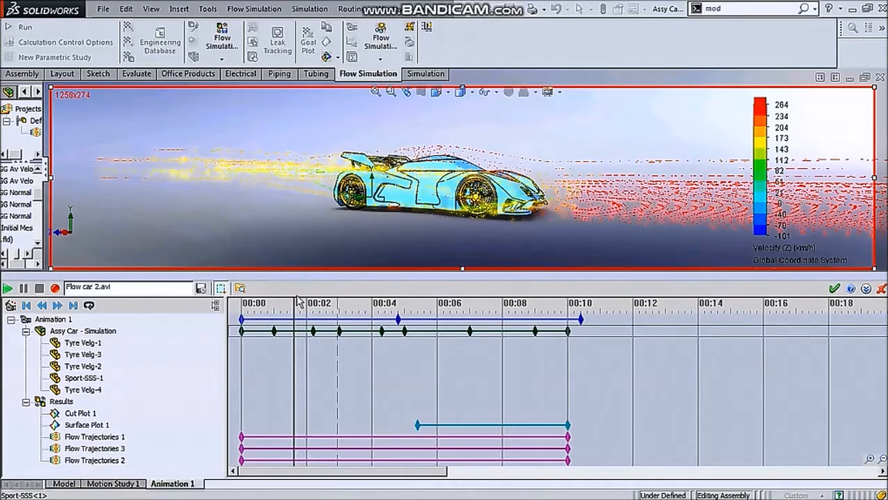
pyautogui.click(11, 305)
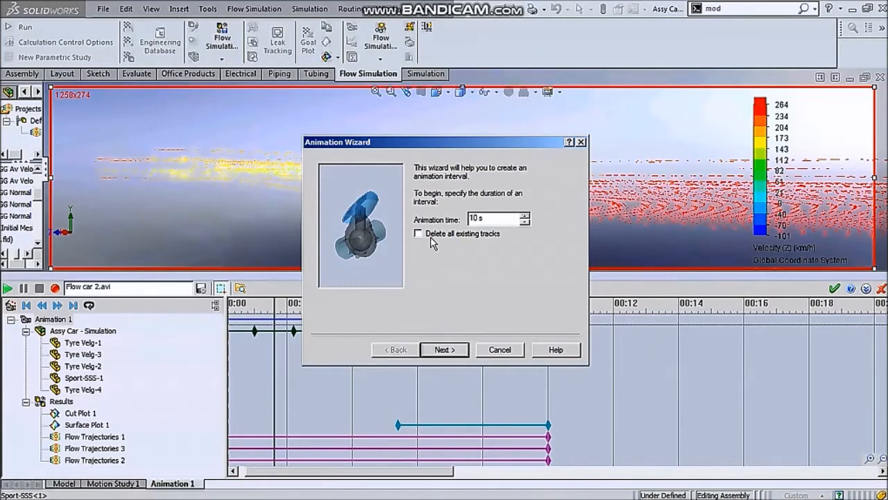
pyautogui.click(499, 350)
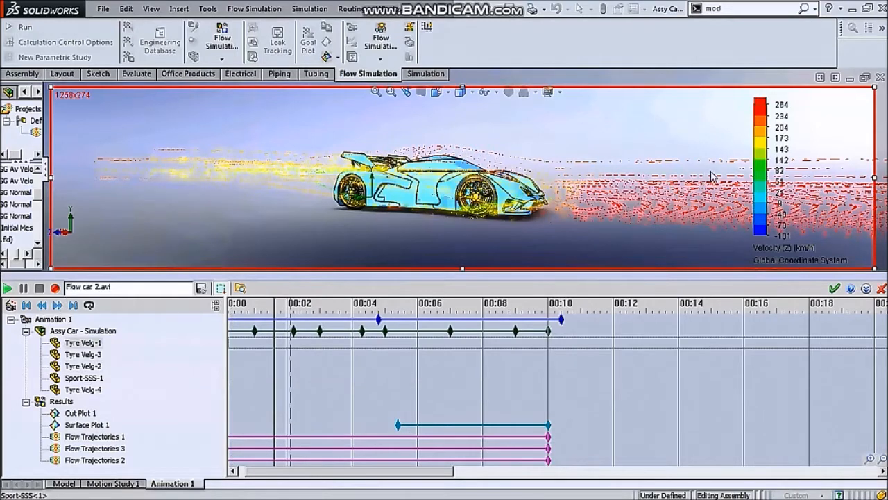
pyautogui.click(835, 289)
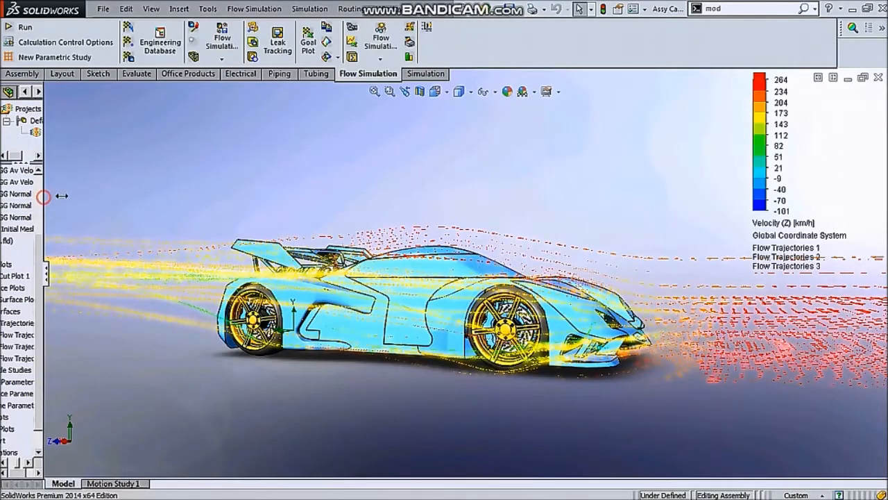
# Reopen Animation 1's definition from the results tree and narrow the tree pane to widen the animation frame.
pyautogui.moveTo(44, 196); pyautogui.dragTo(183, 198)
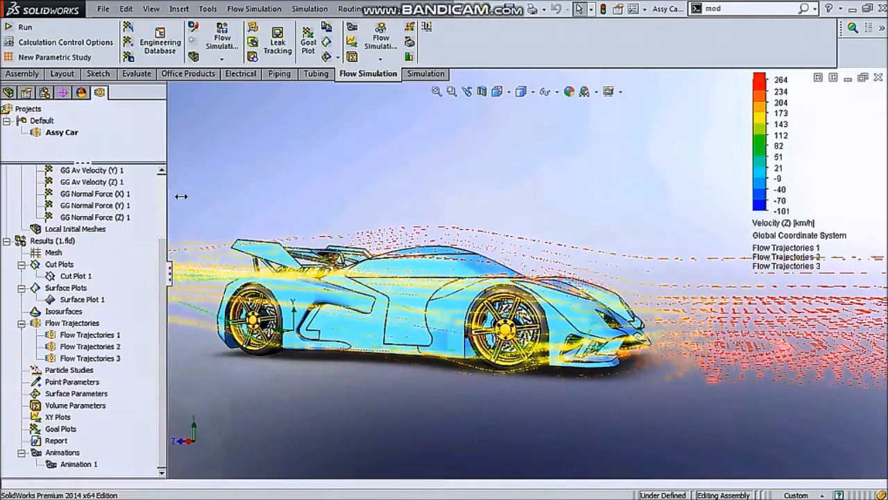
pyautogui.rightClick(71, 466)
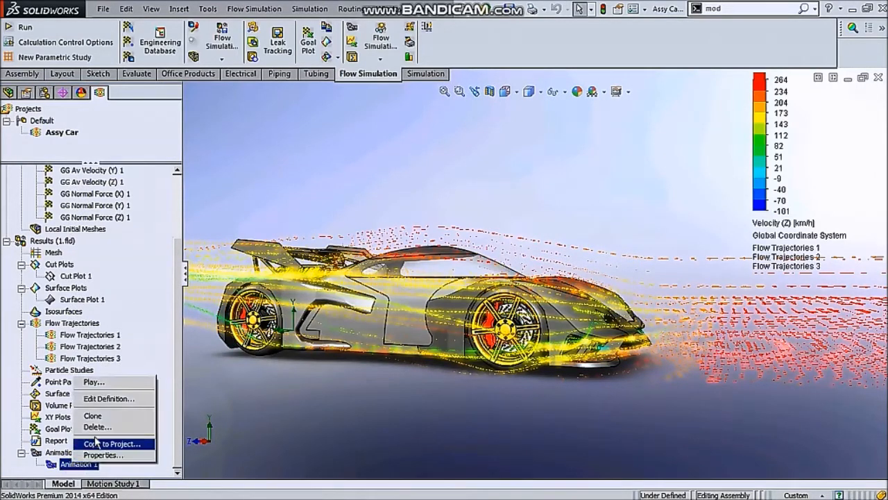
pyautogui.click(111, 399)
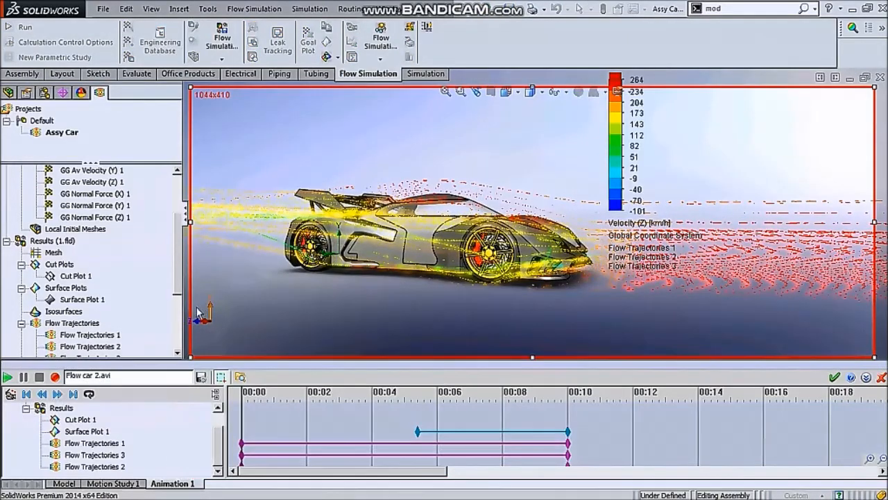
pyautogui.moveTo(182, 302); pyautogui.dragTo(56, 298)
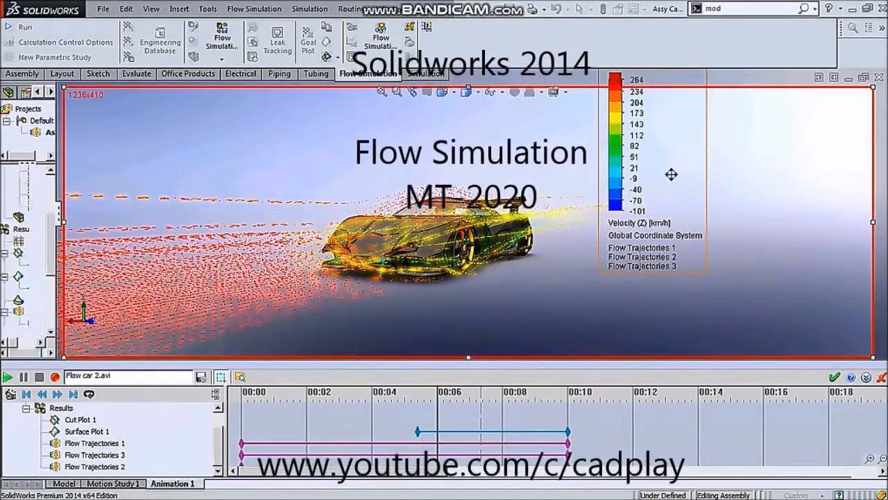
# Reposition the Velocity (Z) colour legend clear of the car, at about 1086, 69 in the animation frame.
pyautogui.moveTo(701, 197); pyautogui.dragTo(828, 281)
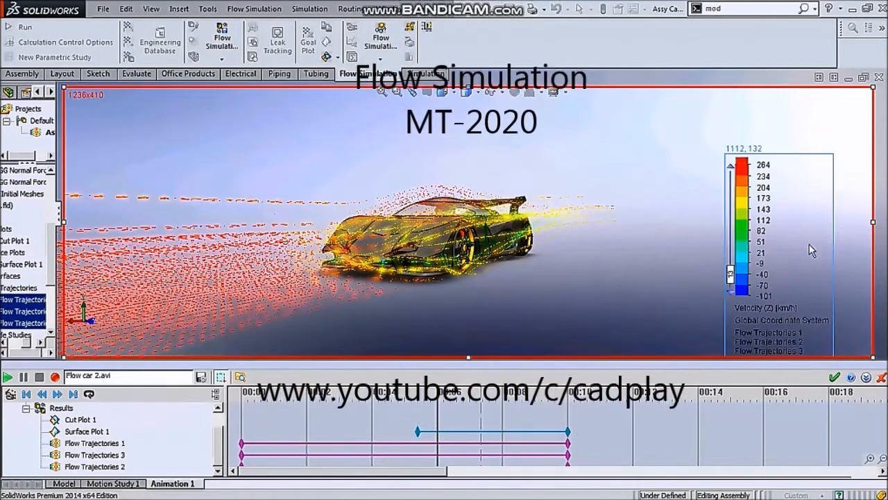
pyautogui.moveTo(739, 277)
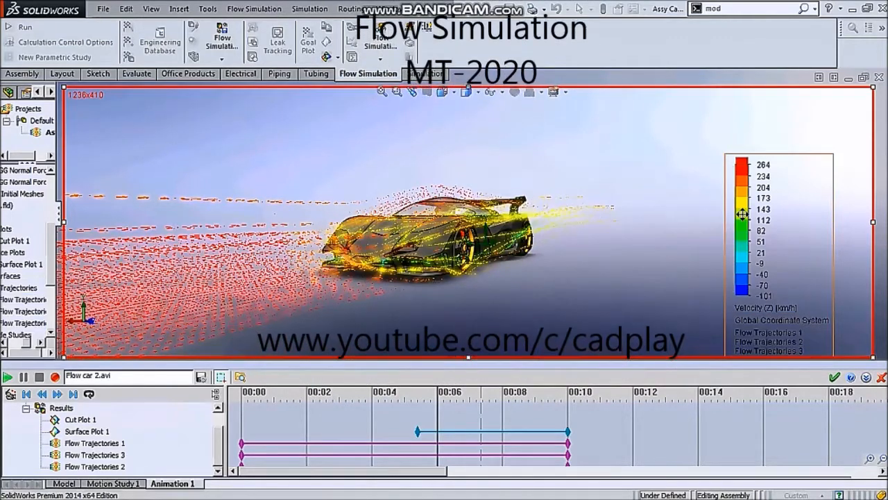
pyautogui.moveTo(748, 220); pyautogui.dragTo(730, 179)
pyautogui.click(439, 424)
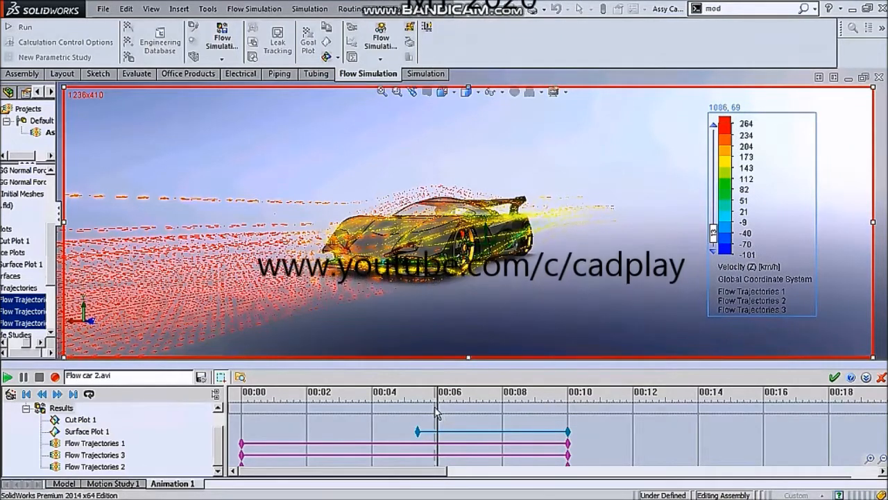
# With the animation at about 00:08, crop the animation frame to 939x410 from both sides and shift the Velocity (Z) legend closer to the car.
pyautogui.moveTo(472, 397); pyautogui.dragTo(514, 402)
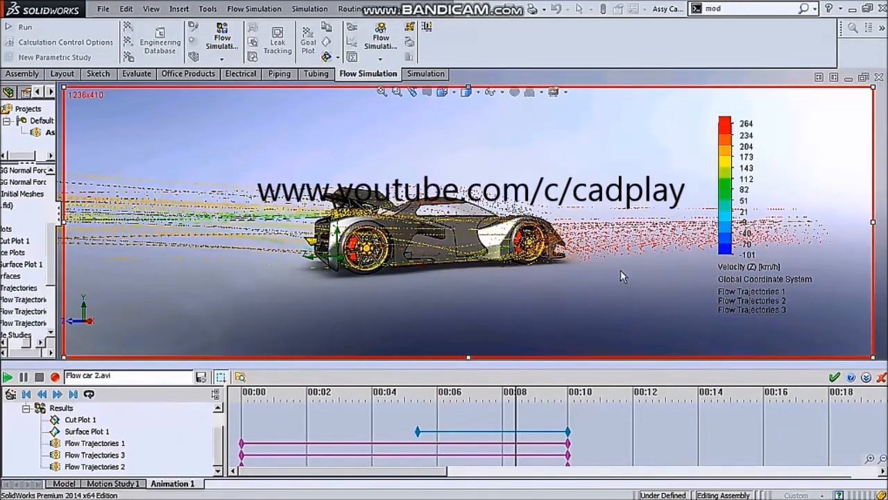
pyautogui.moveTo(64, 238); pyautogui.dragTo(210, 238)
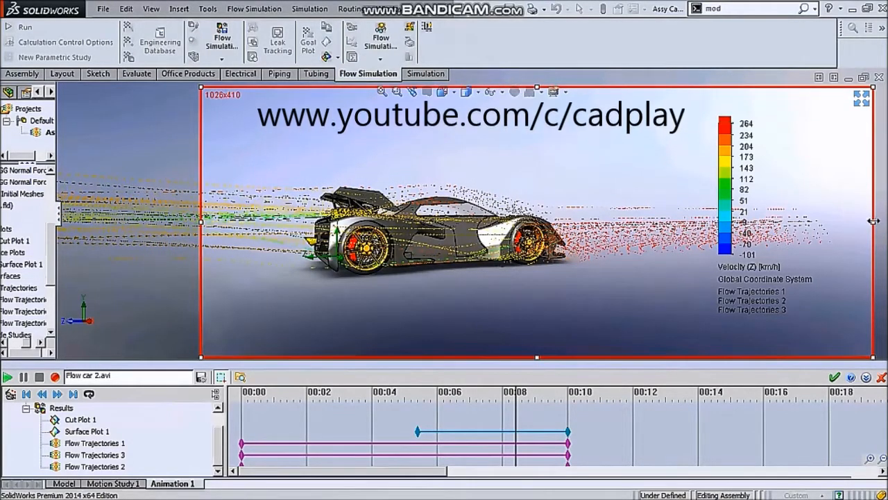
pyautogui.moveTo(855, 225); pyautogui.dragTo(816, 224)
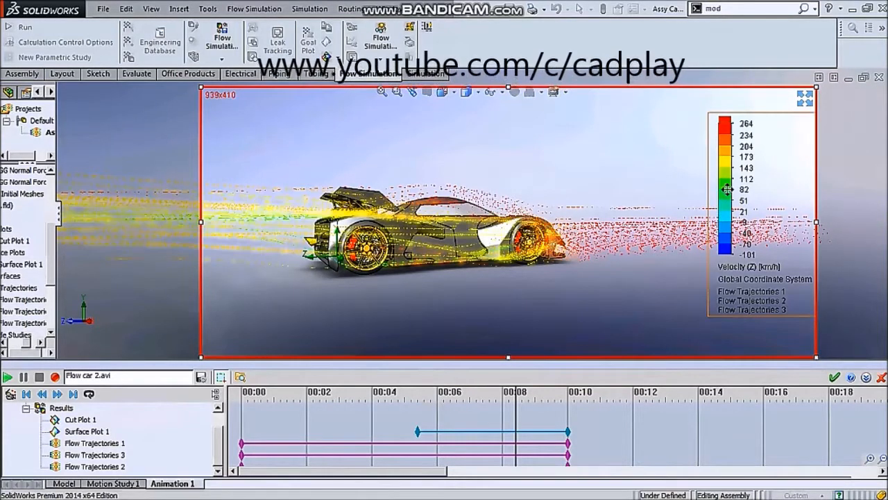
pyautogui.moveTo(674, 196); pyautogui.dragTo(663, 192)
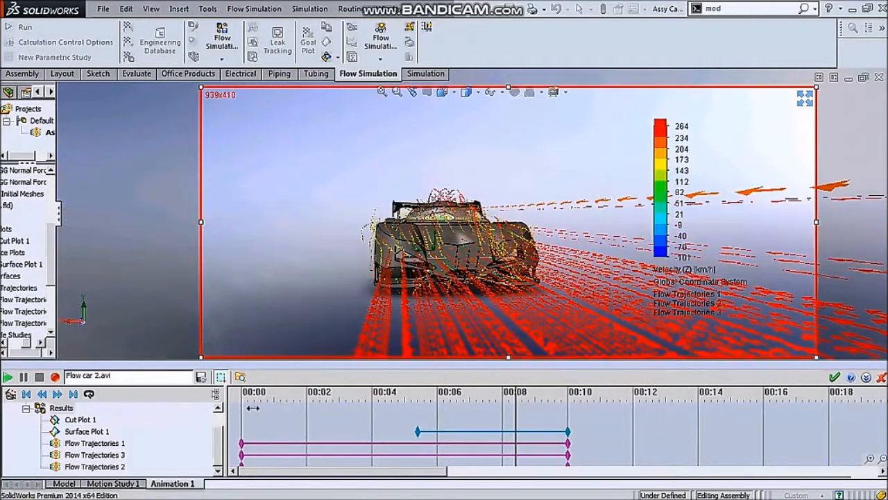
# Rewind the animation to 00:00, suppress Surface Plot 1's track in the timeline and preview the animation up to shortly before 00:02.
pyautogui.click(236, 407)
pyautogui.click(416, 435)
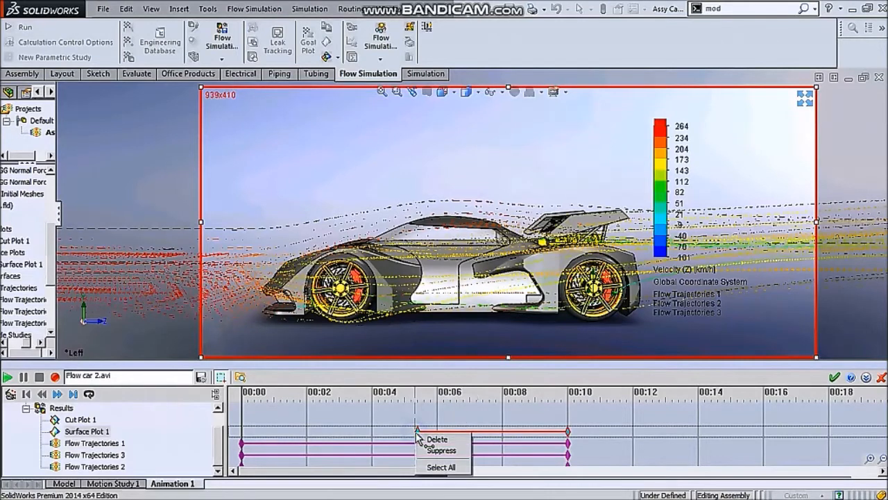
pyautogui.click(444, 451)
pyautogui.moveTo(251, 400); pyautogui.dragTo(294, 404)
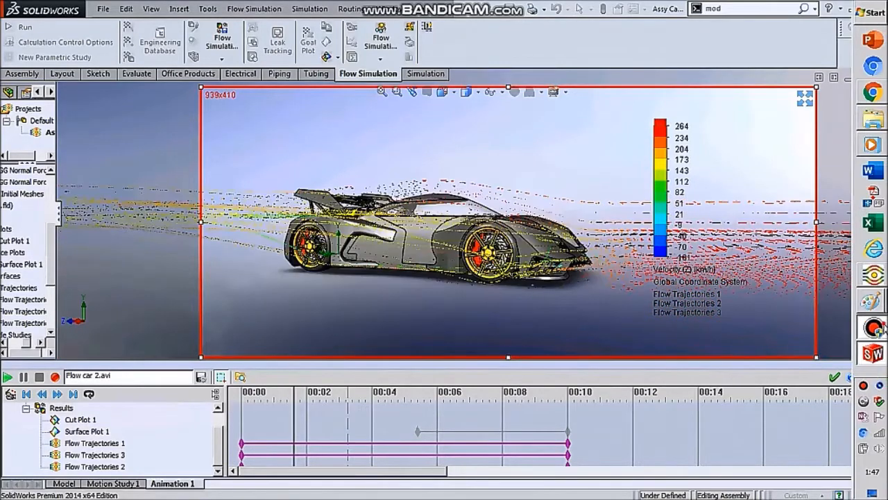